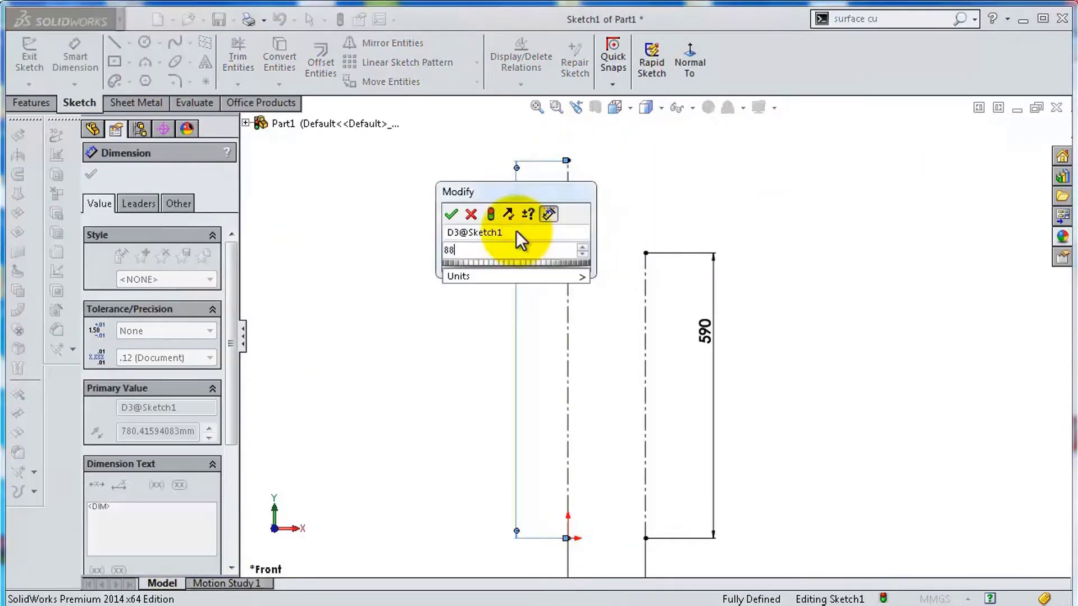
- Set the 880 height and 120 top drop, adding a point at the bend corner
text(0)
key(Return)
click(206, 82)
click(653, 201)
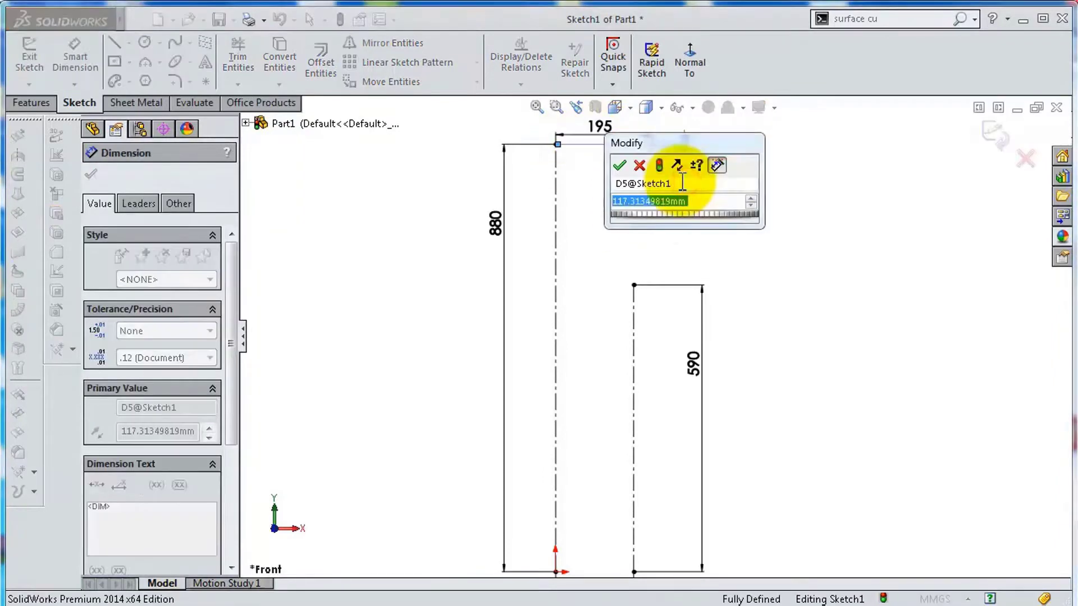
text(120)
key(Return)
- Draw a three-point arc on the lower leg line and dimension it R1800
click(160, 62)
click(174, 108)
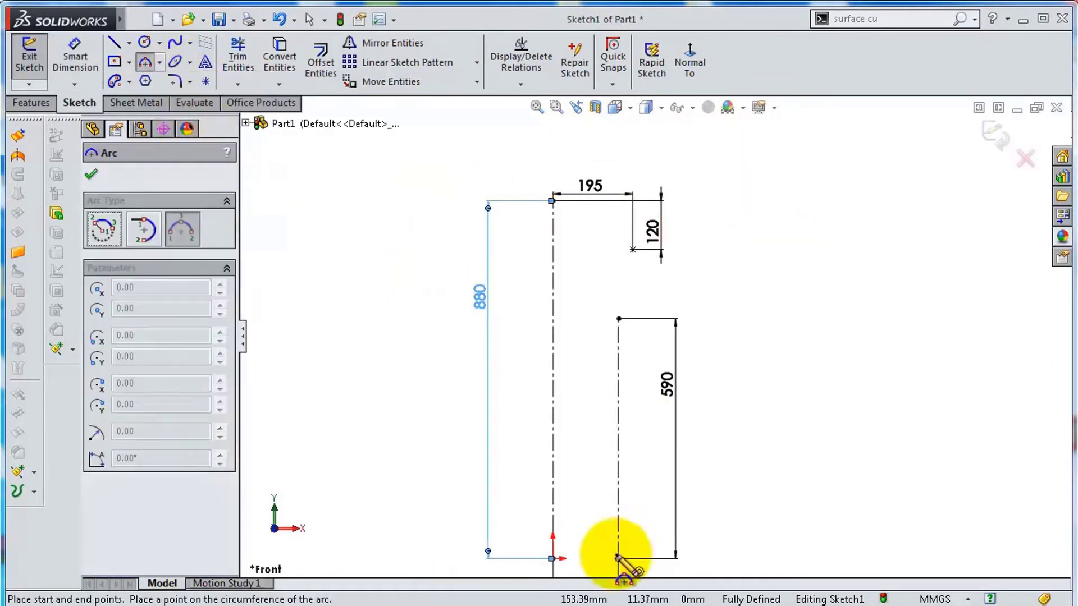
click(614, 348)
click(606, 375)
click(711, 370)
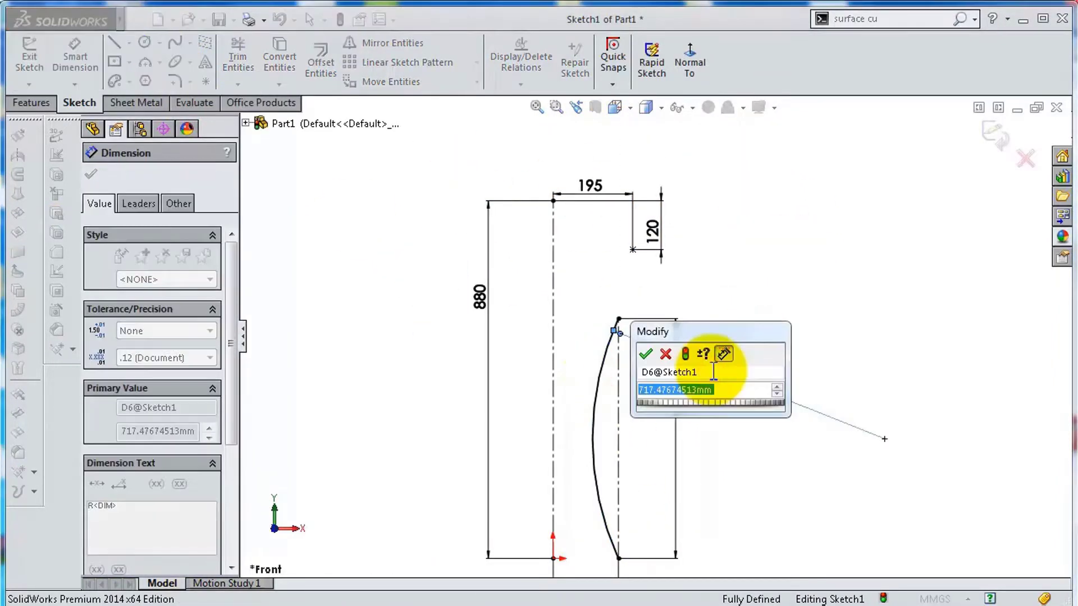
text(00)
key(Return)
scroll(665, 186, down, 2)
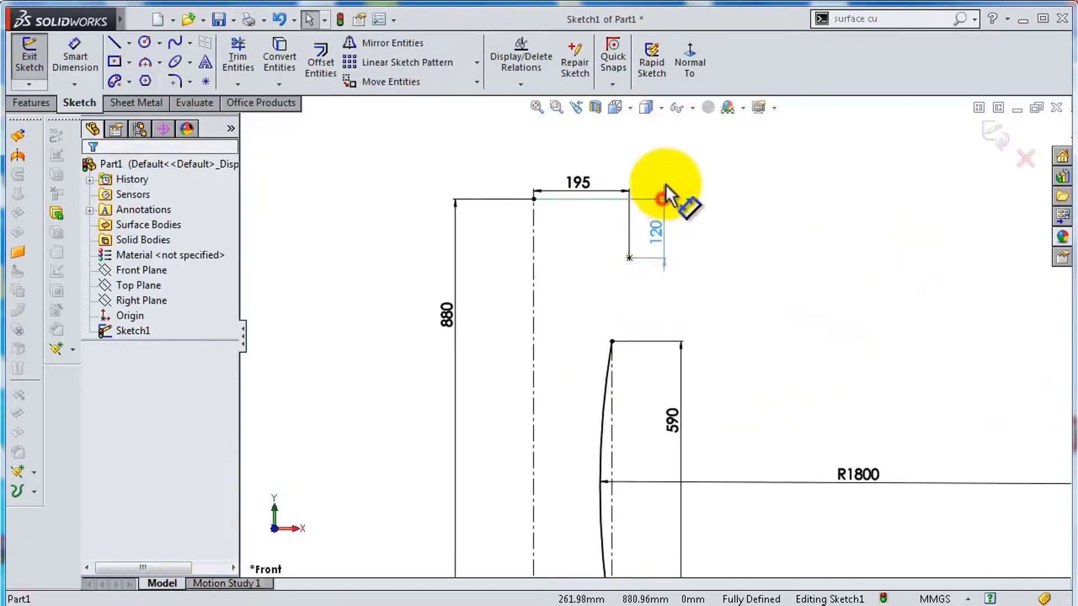
- Draw the top-bend spline and adjust its start tangent
click(454, 199)
right_click(615, 289)
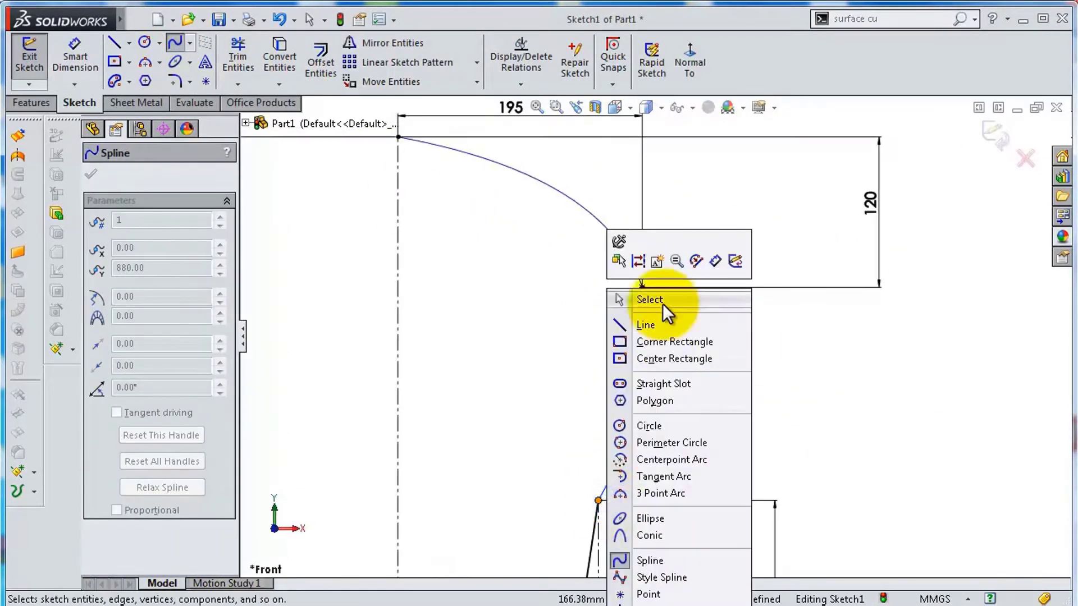
click(663, 305)
click(635, 436)
click(651, 321)
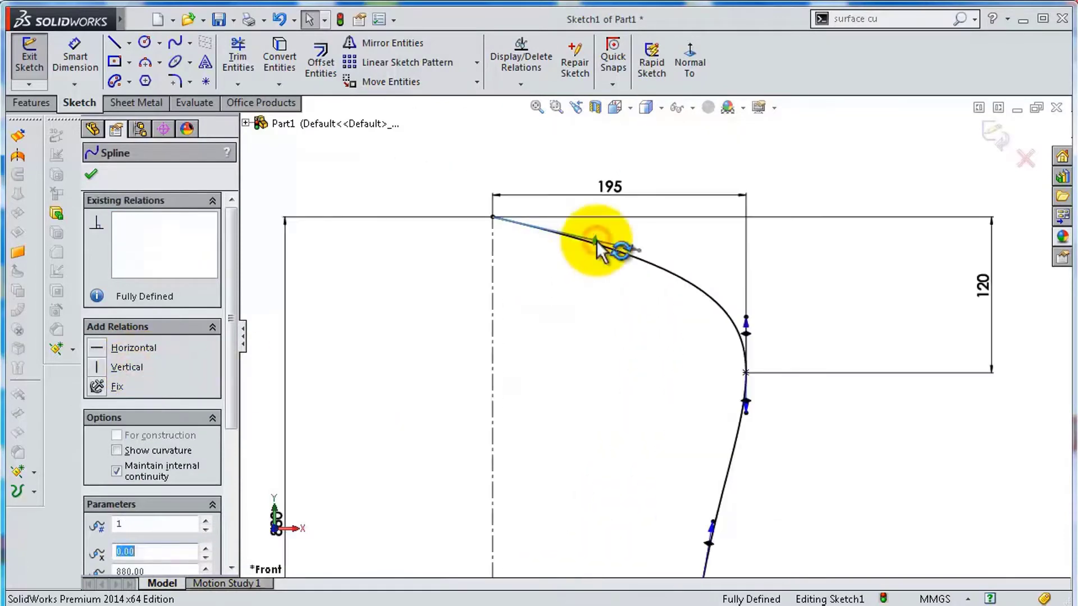
click(617, 433)
- Dimension the top spline 300 and 350, then exit Sketch1
click(645, 360)
scroll(645, 360, up, 2)
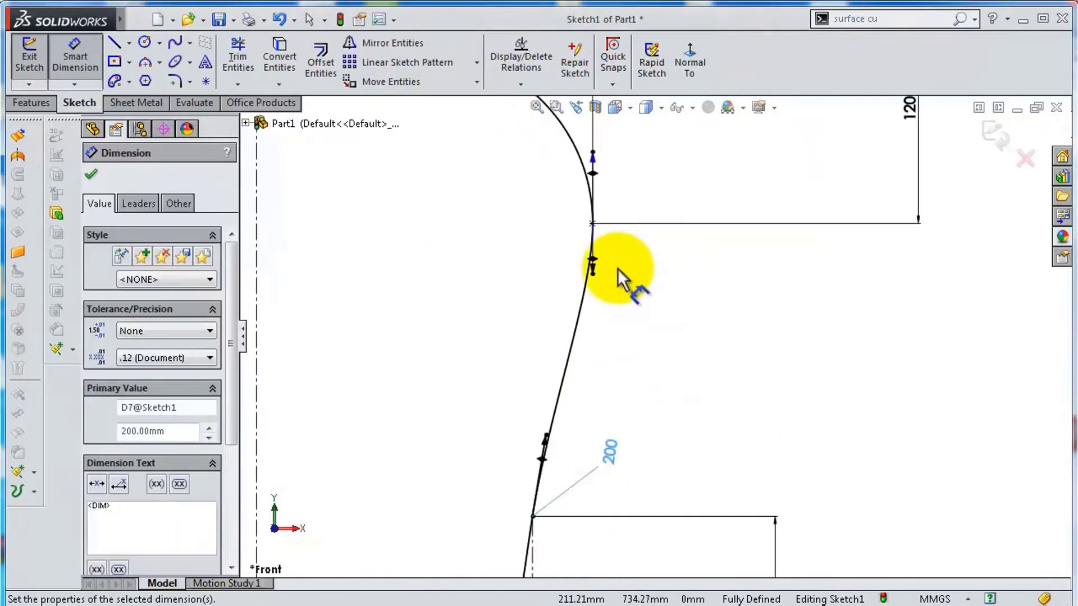
click(659, 285)
text(300)
key(Return)
scroll(592, 193, down, 3)
click(609, 156)
text(350.00mm)
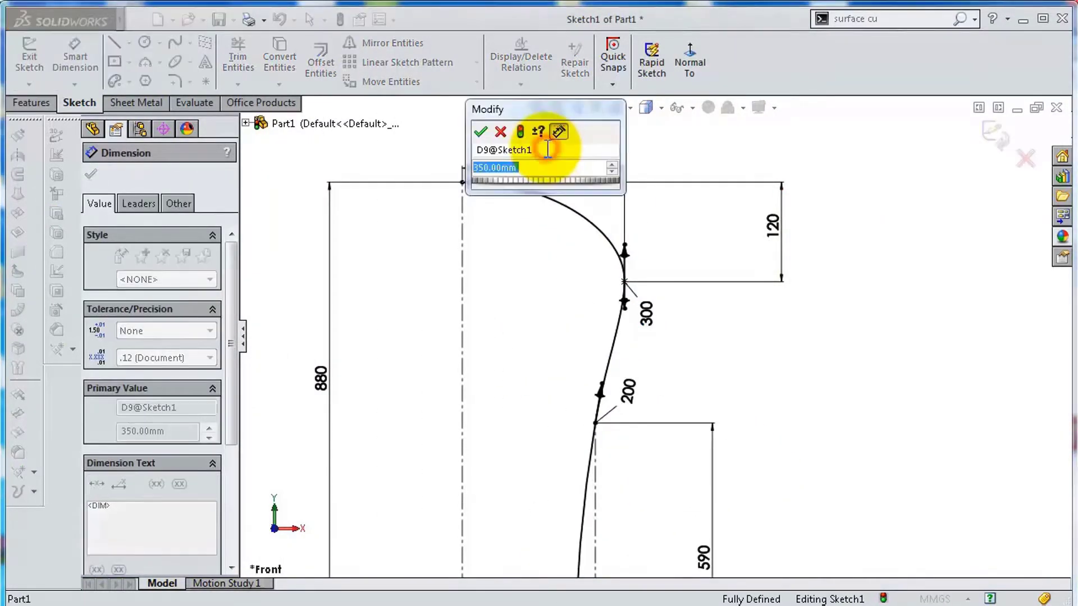
key(Return)
click(814, 376)
click(1003, 144)
- Start a Right Plane sketch with a centerline and a 40 top offset
key(f)
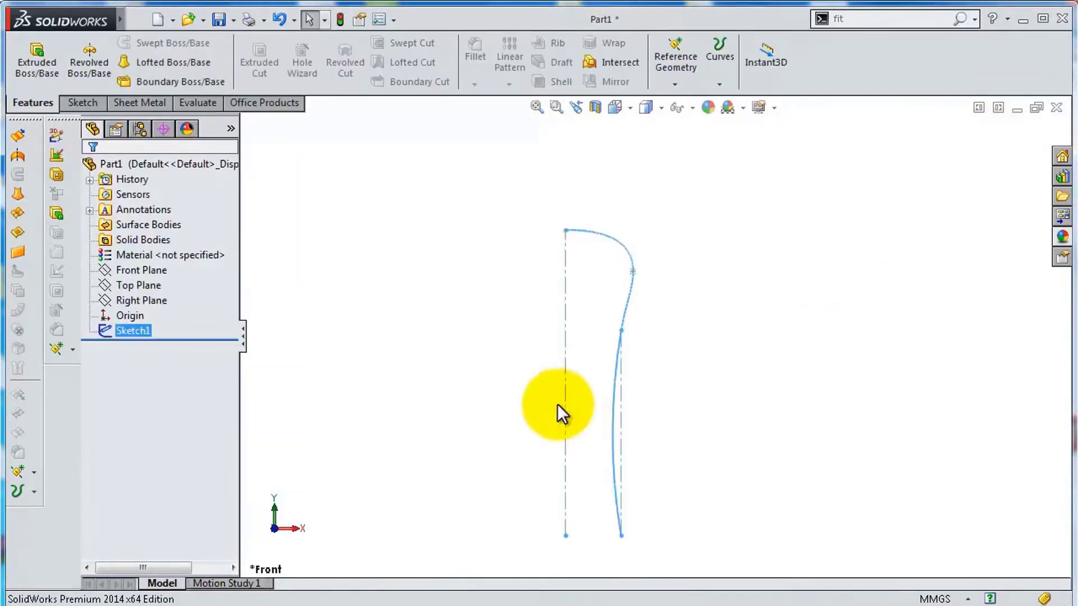
click(167, 278)
click(689, 54)
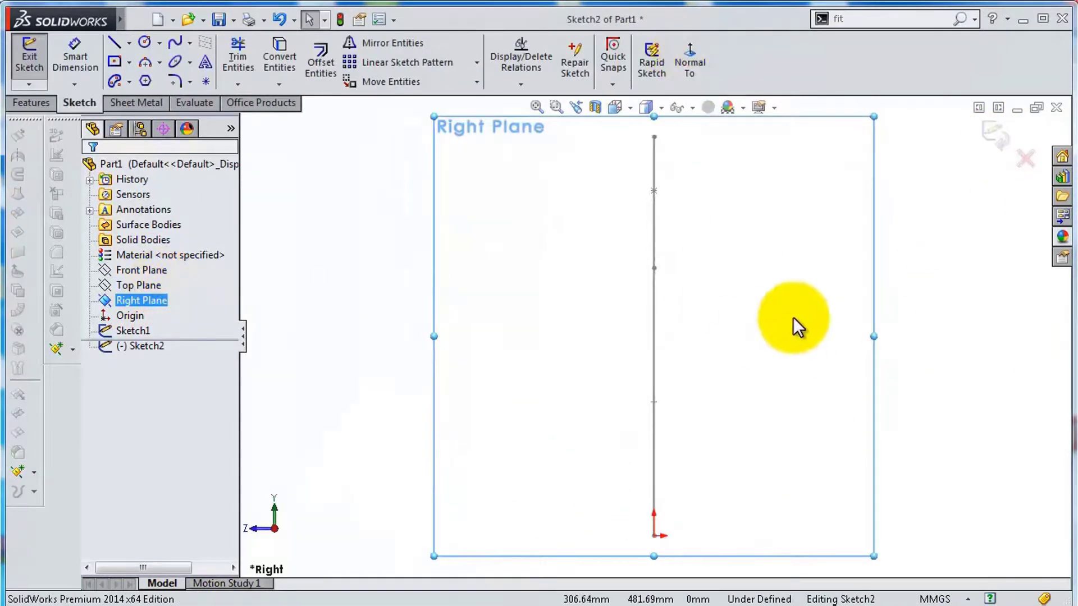
click(126, 45)
click(636, 558)
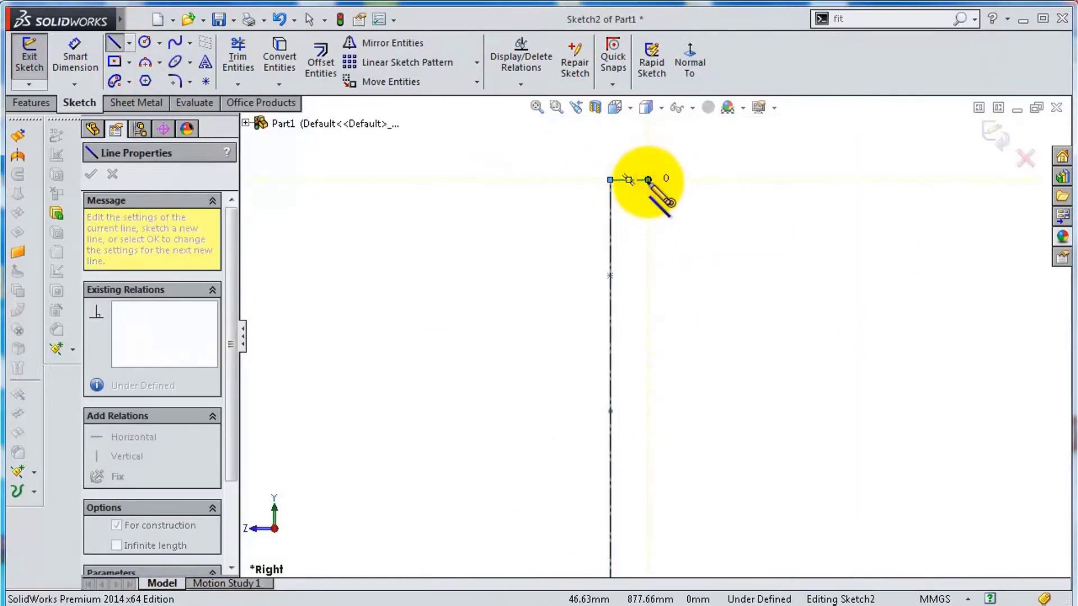
click(634, 170)
text(40)
key(Return)
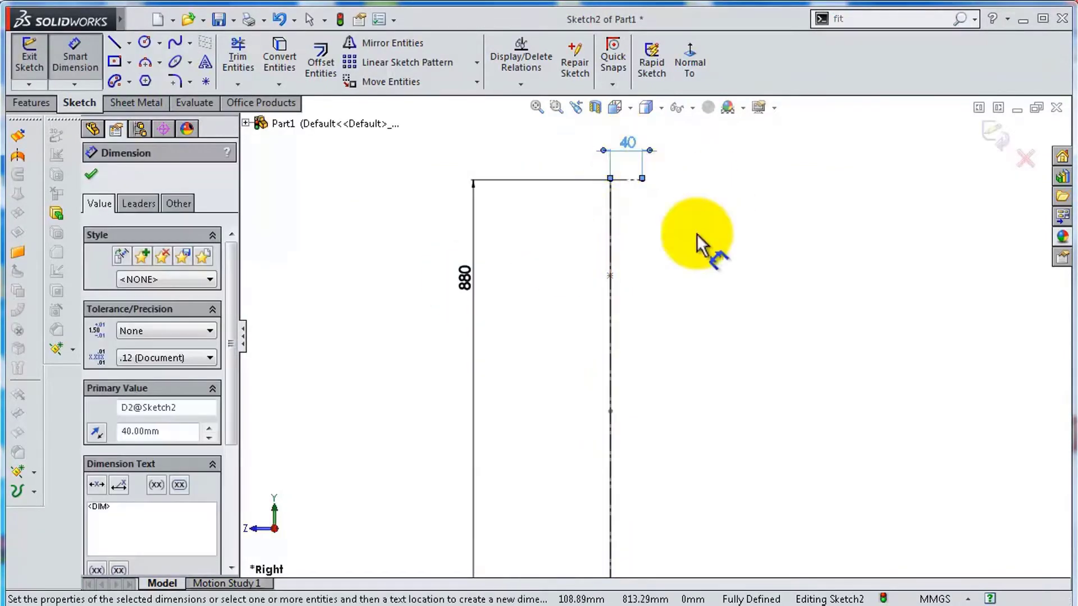
- Draw a three-point arc from the origin to the top offset point
click(696, 233)
scroll(702, 336, up, 3)
click(188, 115)
scroll(636, 450, up, 2)
click(637, 505)
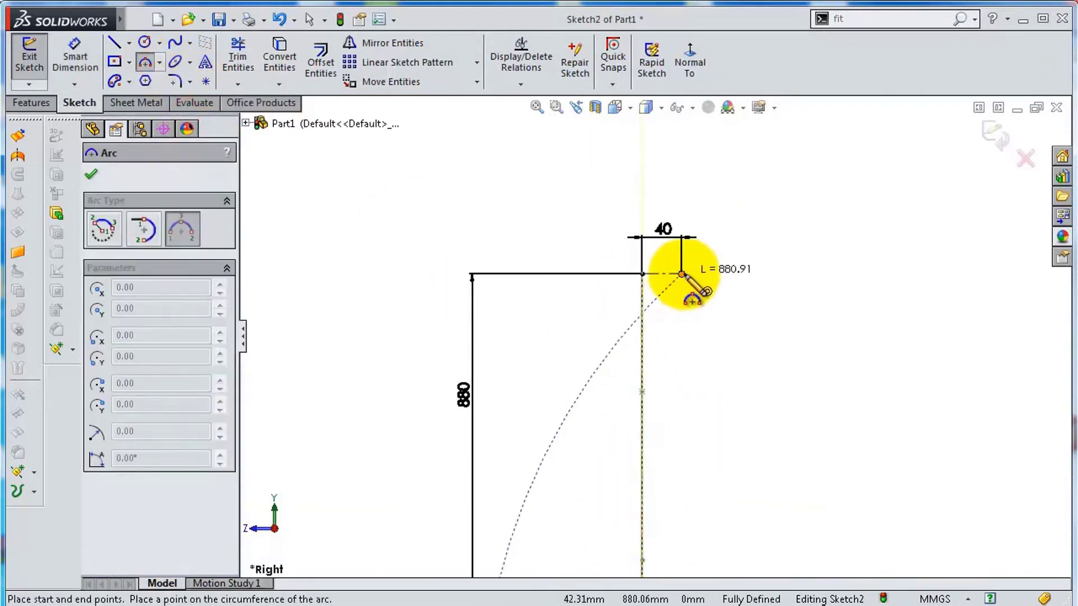
click(682, 275)
click(618, 393)
- Dimension the side arc R1200 and exit Sketch2
click(685, 390)
text(1200)
key(Return)
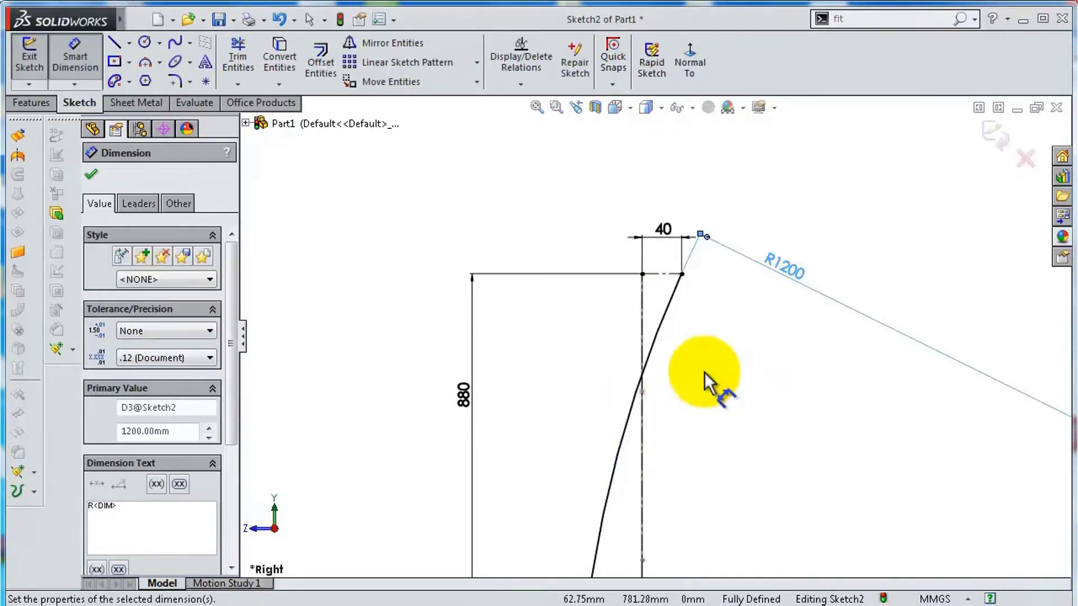
click(705, 382)
scroll(724, 393, up, 5)
click(995, 143)
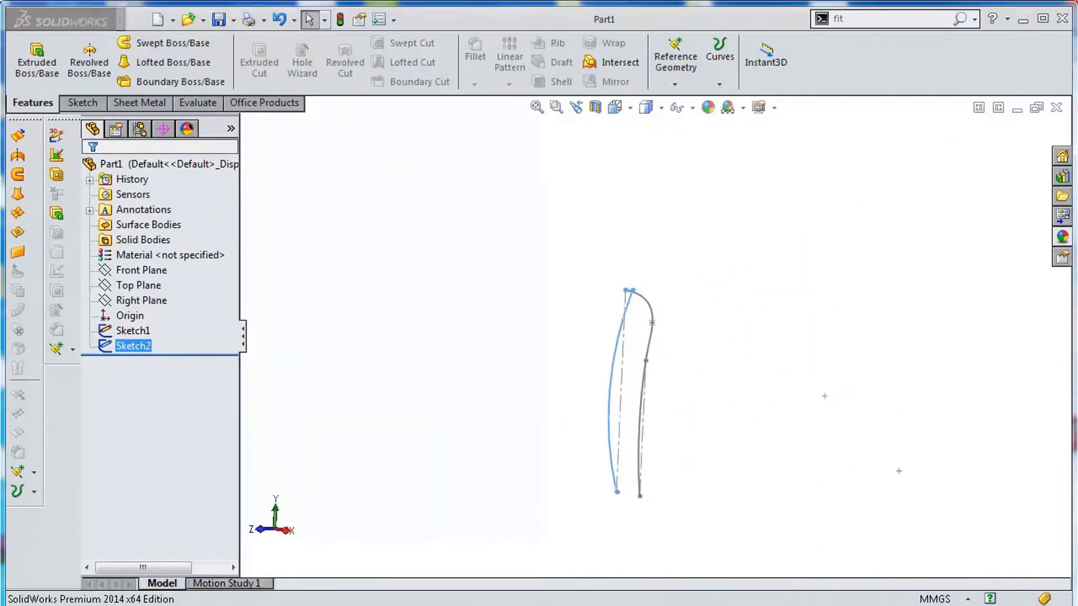
- Create a sketch-on-sketch projected curve from Sketch1 and Sketch2
click(720, 56)
click(724, 101)
click(632, 305)
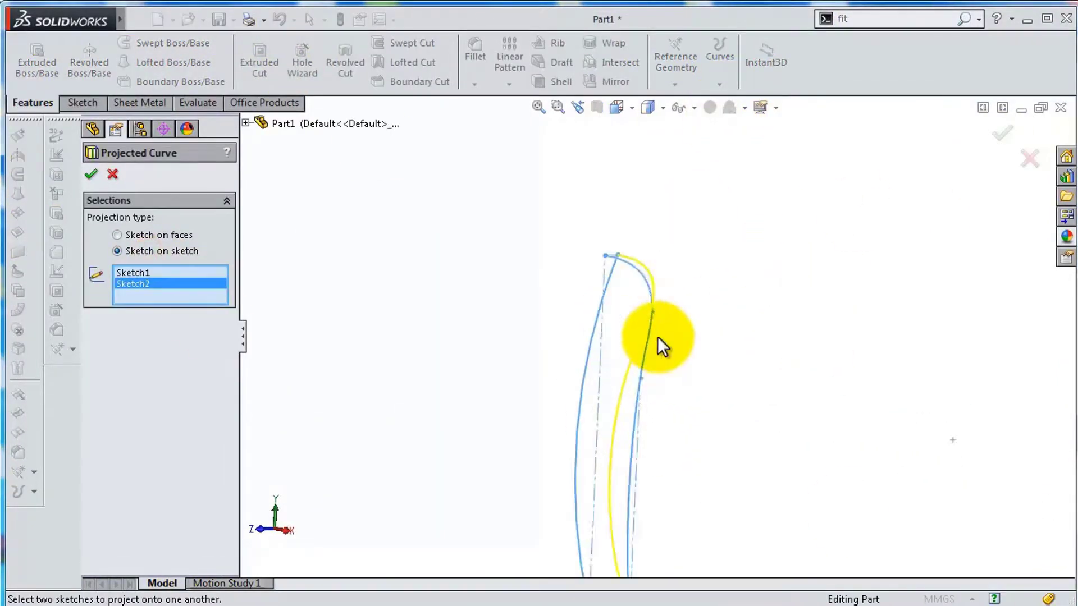
middle_drag(815, 342, 734, 373)
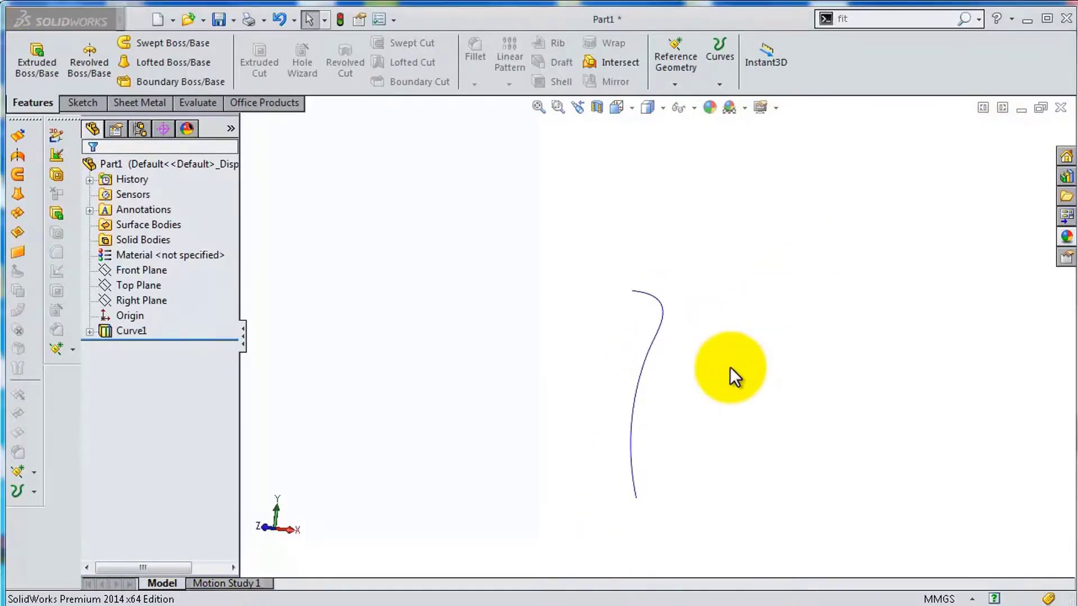
click(89, 332)
mouse_move(664, 434)
middle_down()
mouse_move(717, 380)
mouse_move(614, 312)
middle_up()
- Sketch a Ø25 circle on the Right Plane at the curve's top end
click(147, 302)
click(159, 274)
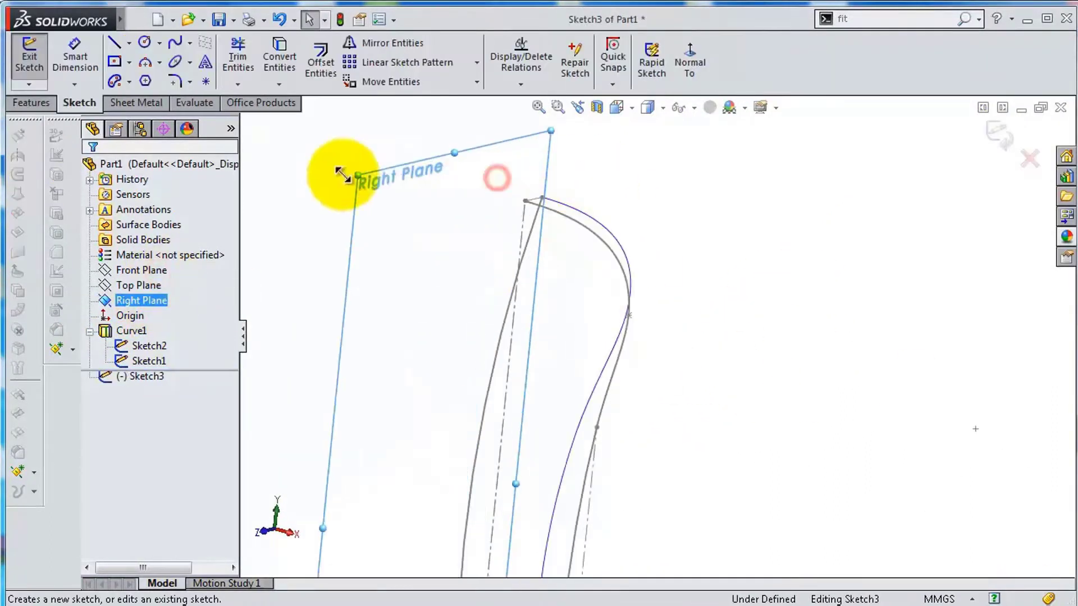
scroll(561, 185, down, 5)
click(144, 42)
drag(417, 283, 418, 275)
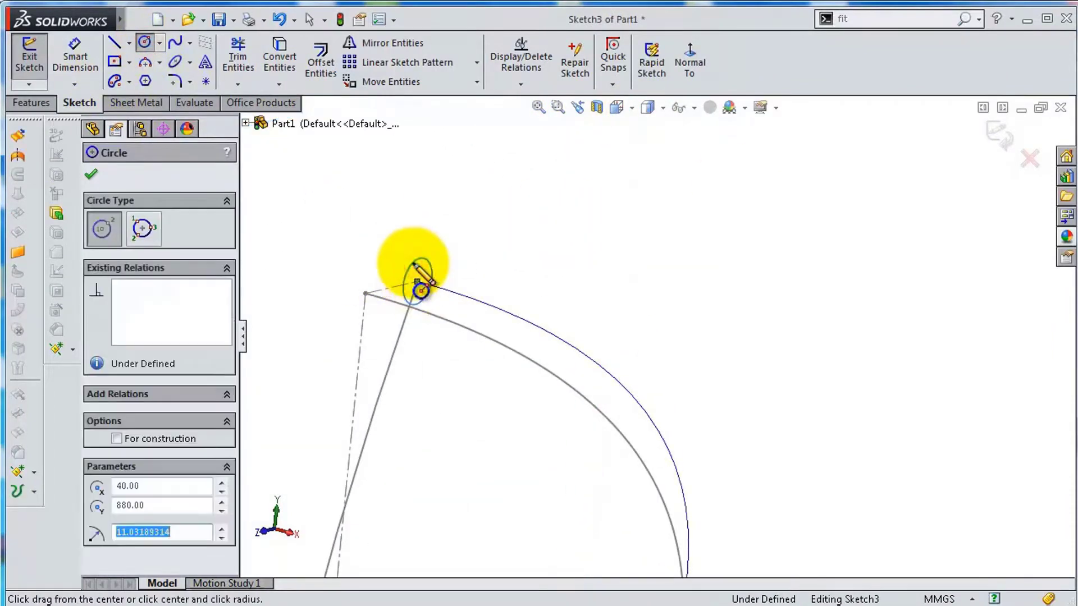
click(419, 275)
click(414, 238)
text(25)
key(Return)
click(999, 134)
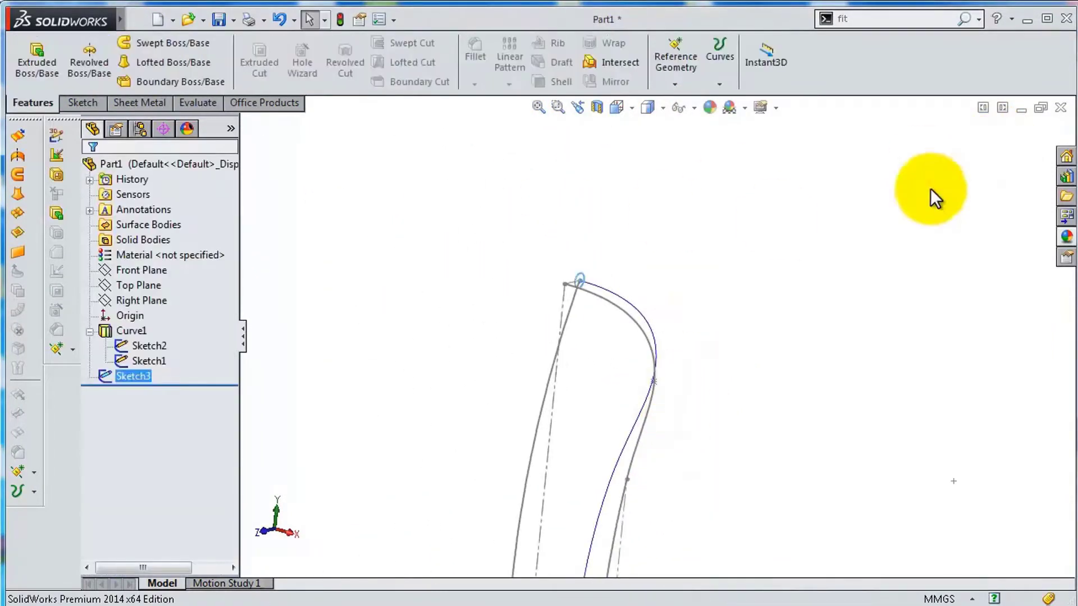
- Sweep the Ø25 circle along the projected curve into a solid tube
click(136, 43)
click(505, 215)
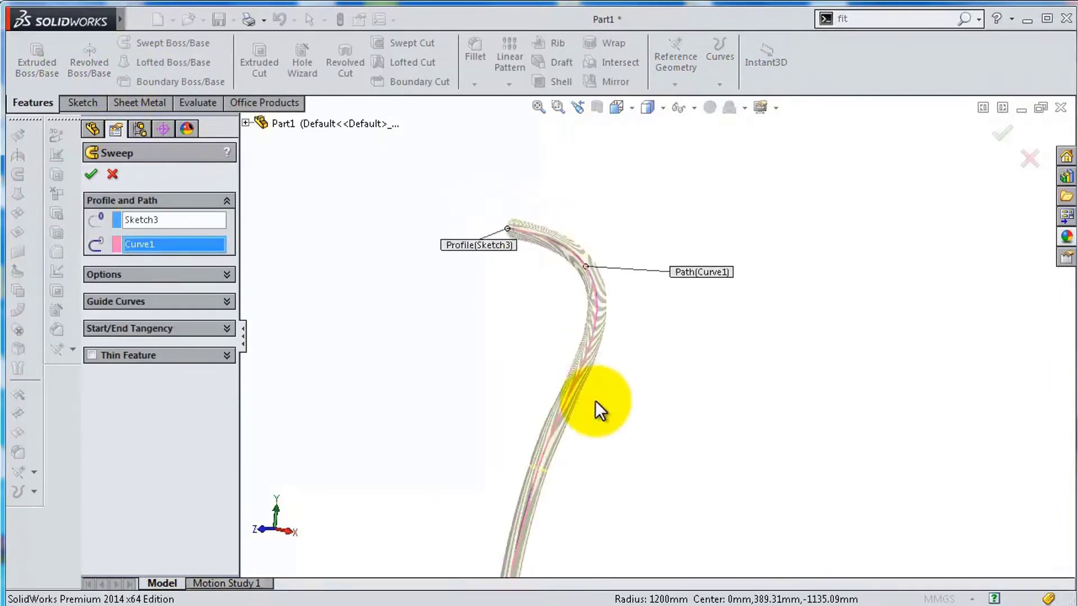
click(89, 173)
middle_drag(561, 393, 579, 405)
- Sketch a centre rectangle on the Right Plane covering the tube end
click(142, 300)
click(160, 283)
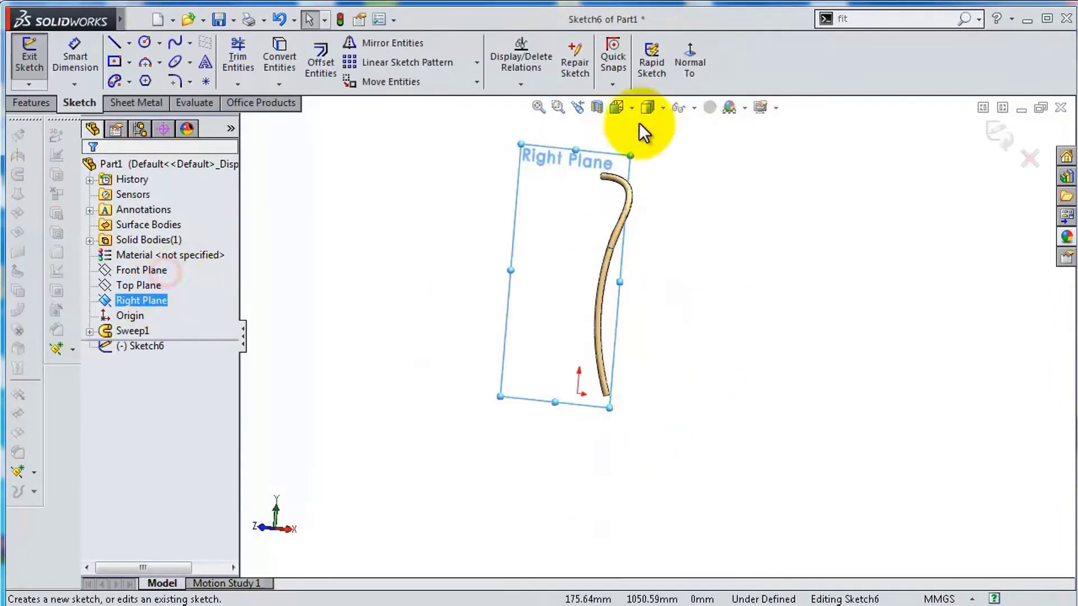
scroll(638, 433, down, 5)
click(115, 62)
click(564, 518)
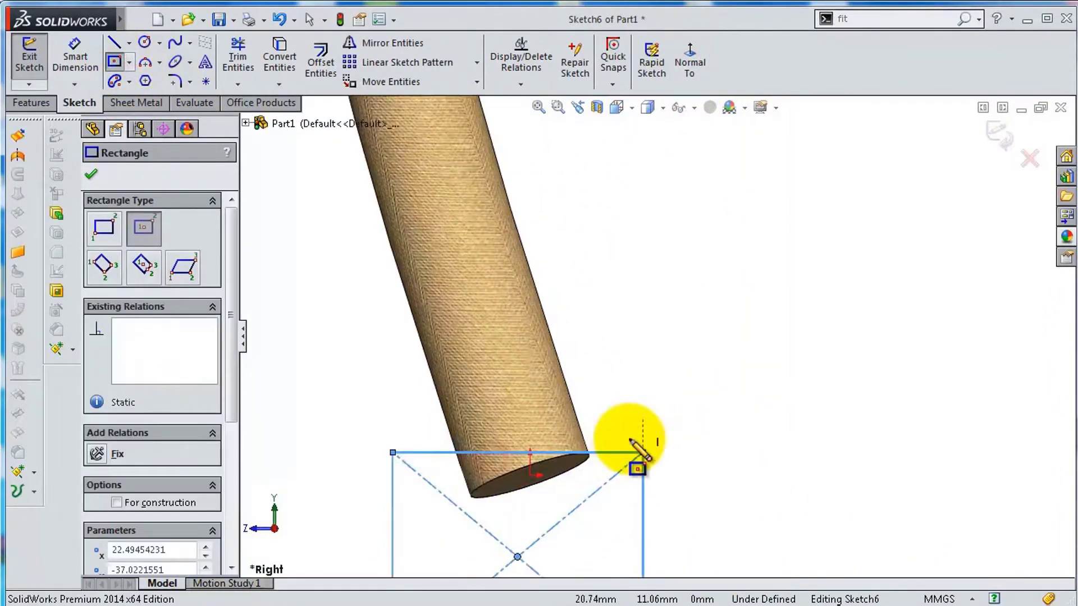
click(630, 440)
ctrl+click(585, 399)
click(753, 376)
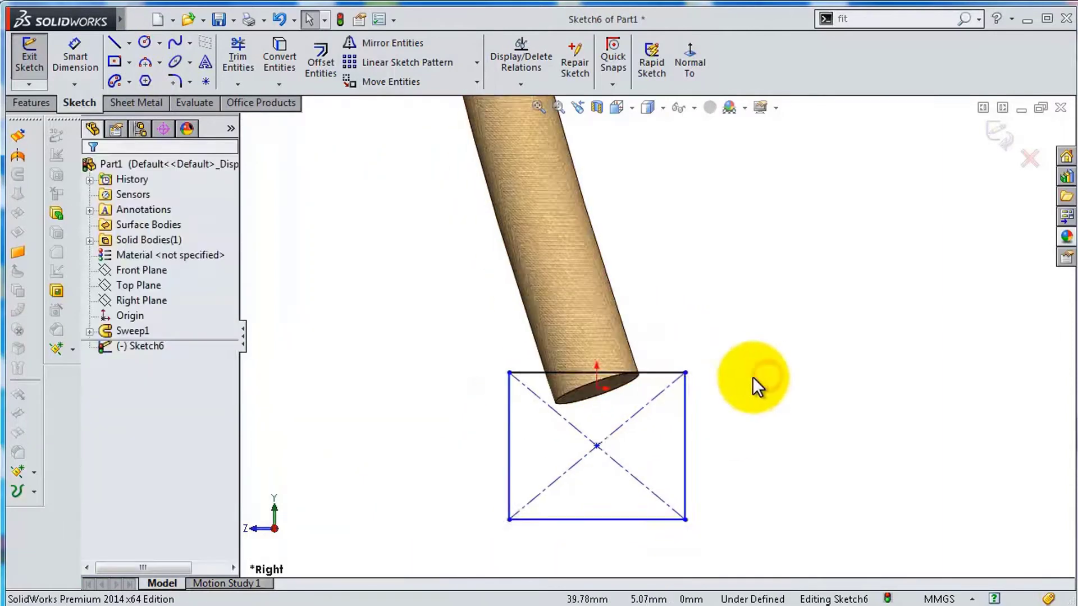
middle_drag(753, 376, 562, 314)
- Extrude-cut the rectangle Through All to trim the leg end flat
click(33, 102)
click(259, 62)
click(169, 272)
click(146, 285)
click(91, 174)
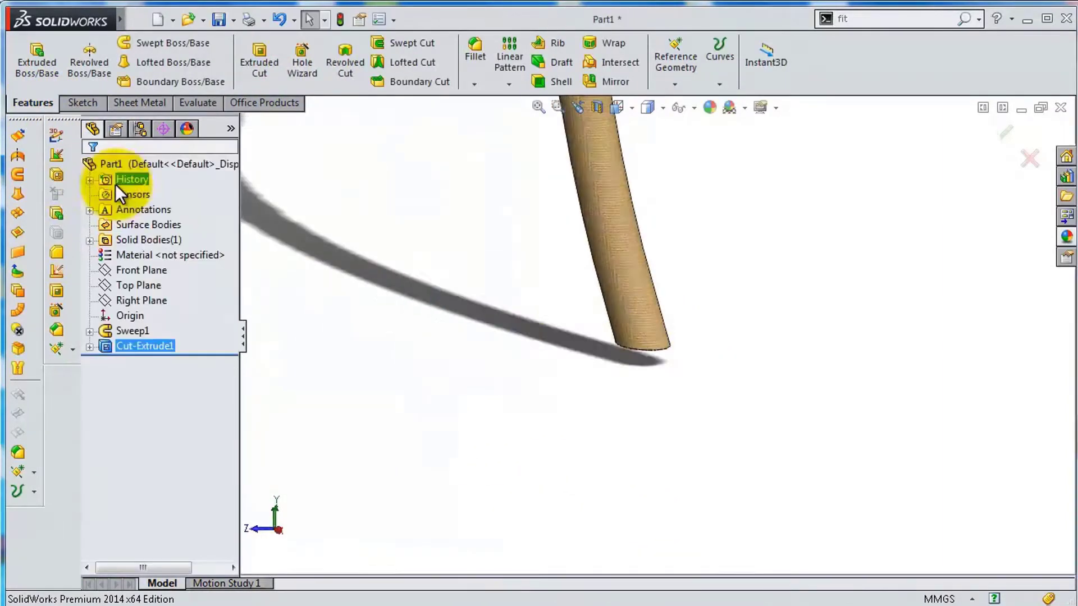
scroll(669, 235, up, 5)
middle_drag(669, 236, 609, 440)
- Chamfer the leg's end edge by 2 mm
text(2.00mm)
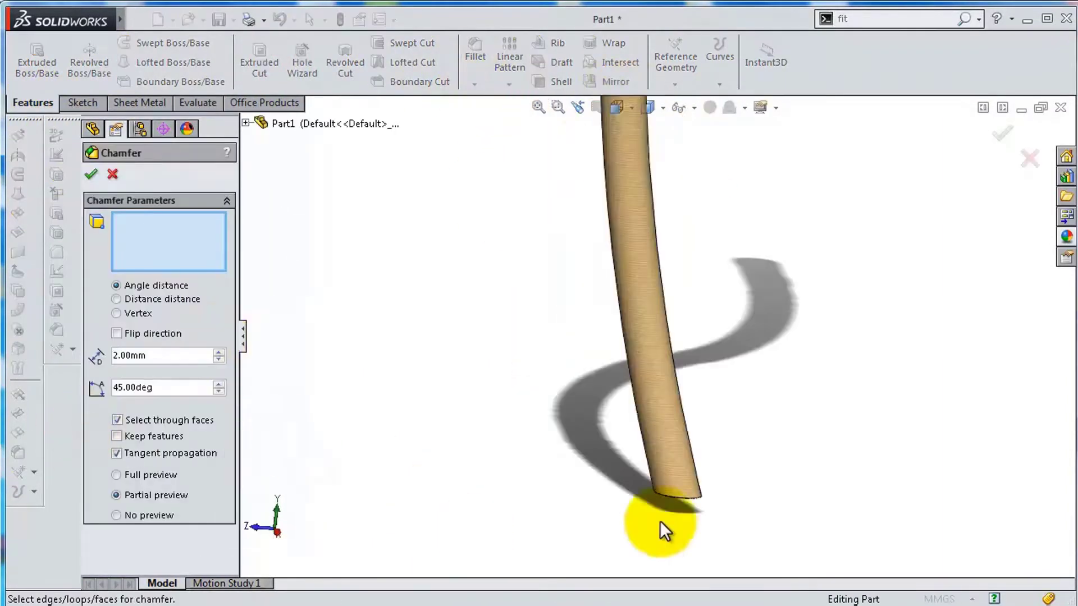
click(691, 497)
key(Return)
mouse_move(764, 461)
middle_down()
mouse_move(685, 200)
mouse_move(666, 290)
middle_up()
- Mirror the leg body about its end face into a joined double leg
click(615, 82)
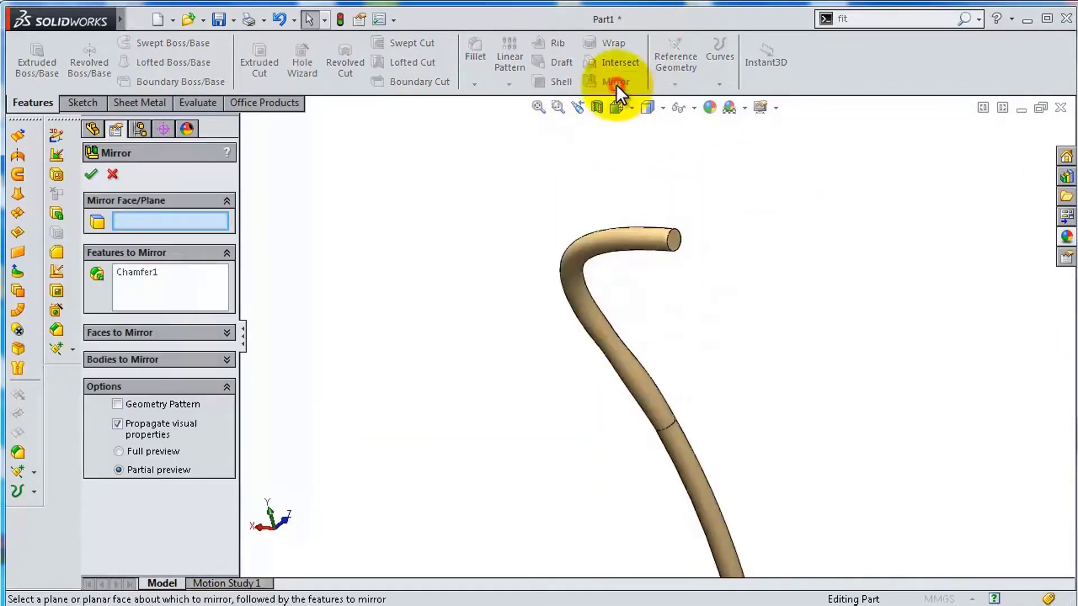
right_click(178, 282)
click(264, 293)
scroll(724, 247, up, 3)
click(729, 247)
click(218, 359)
click(638, 301)
key(Return)
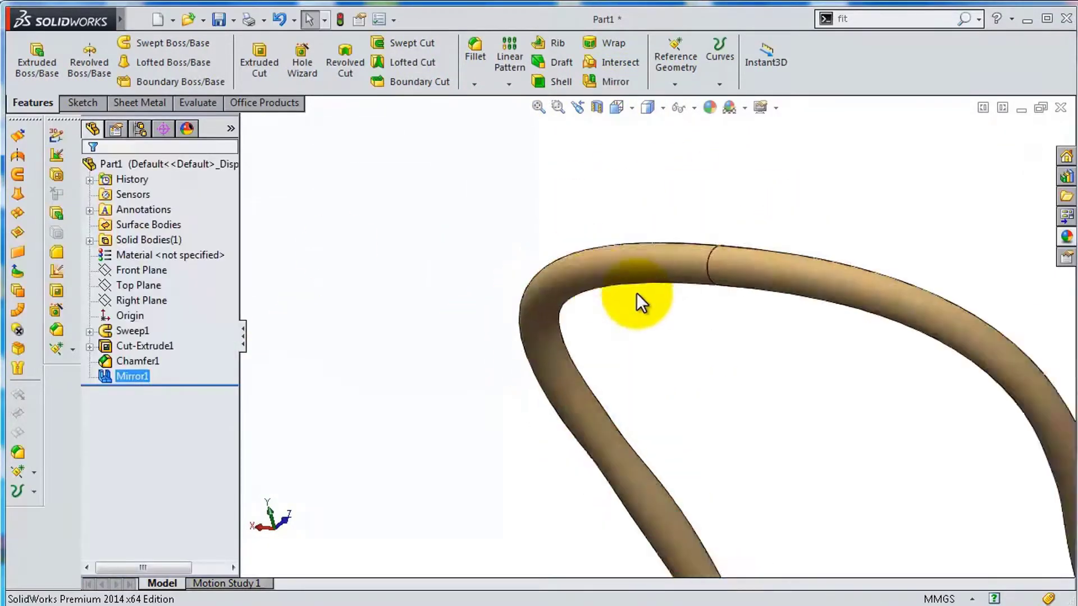
scroll(746, 409, down, 3)
middle_drag(746, 410, 618, 280)
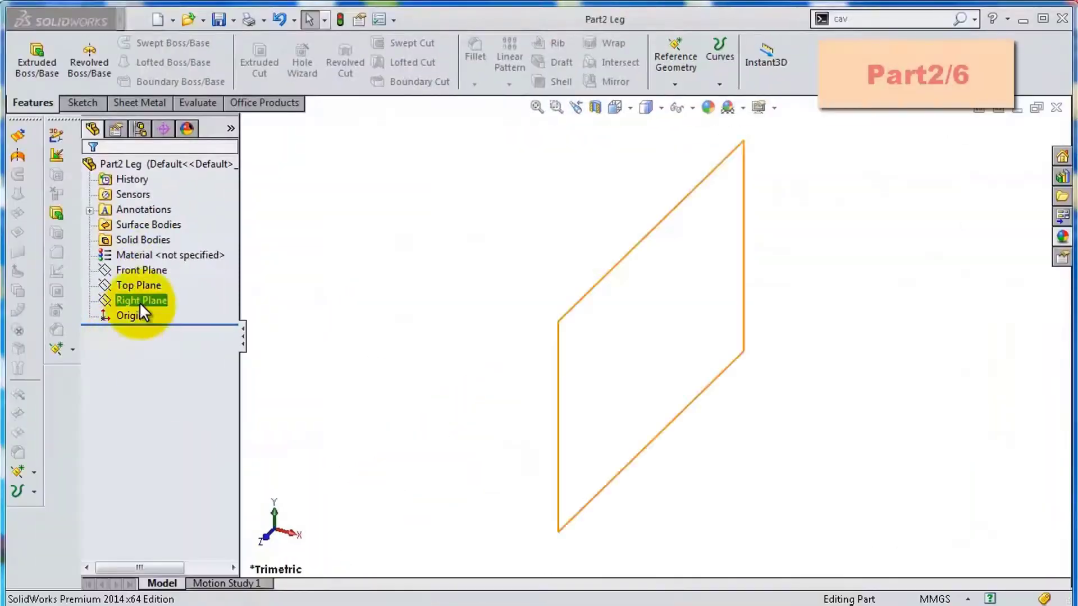
- Sketch a dimensioned circle centred at the origin on Top Plane
click(141, 287)
click(655, 337)
click(725, 337)
key(s)
click(651, 298)
click(724, 337)
click(769, 241)
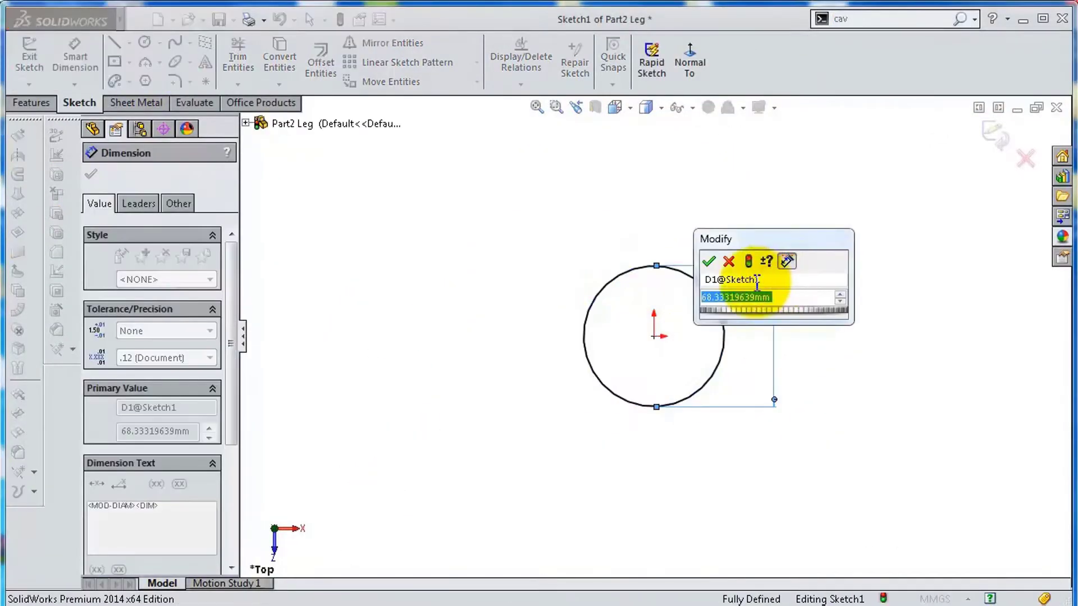
key(Return)
- On Front Plane, draw a 150 mm vertical line down from the origin
click(994, 138)
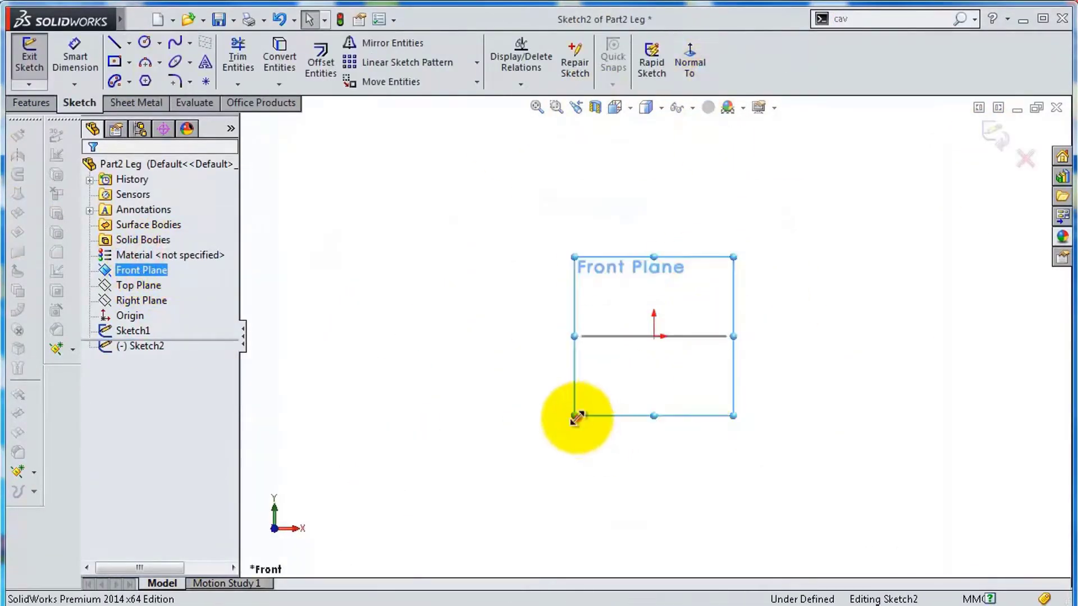
key(l)
click(654, 337)
scroll(657, 387, down, 3)
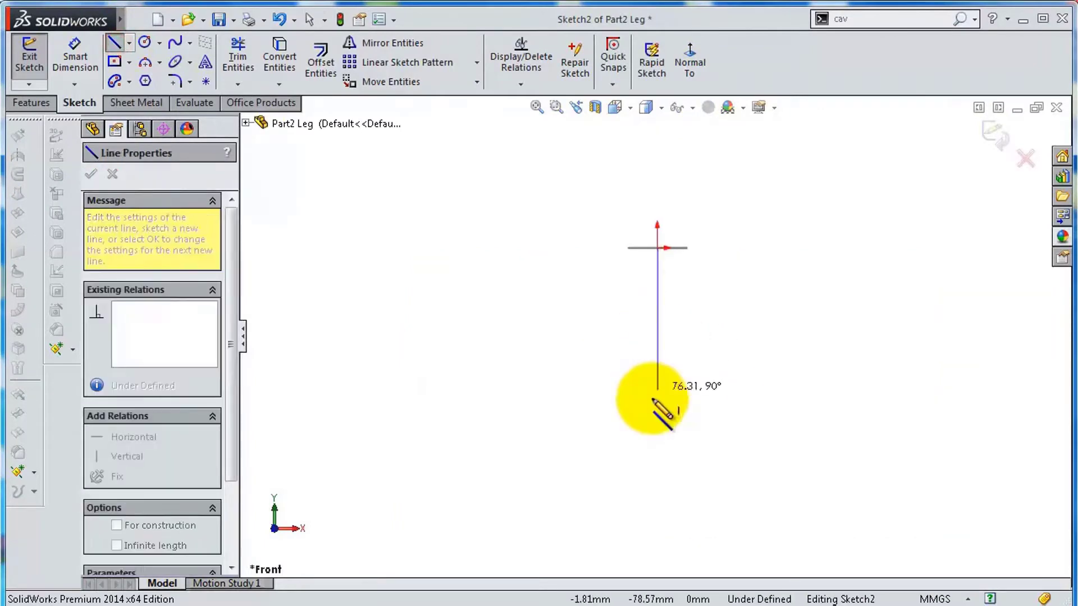
double_click(660, 469)
click(656, 315)
click(702, 325)
text(150)
key(Return)
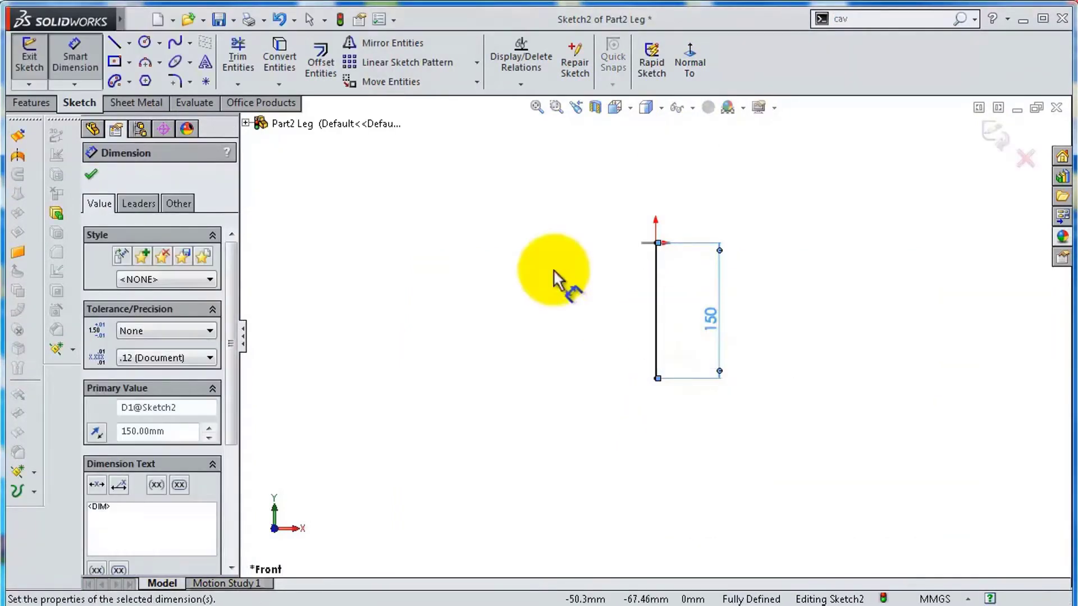
- Draw a spline from the line's bottom end with a 285 mm vertical drop
click(656, 379)
double_click(606, 545)
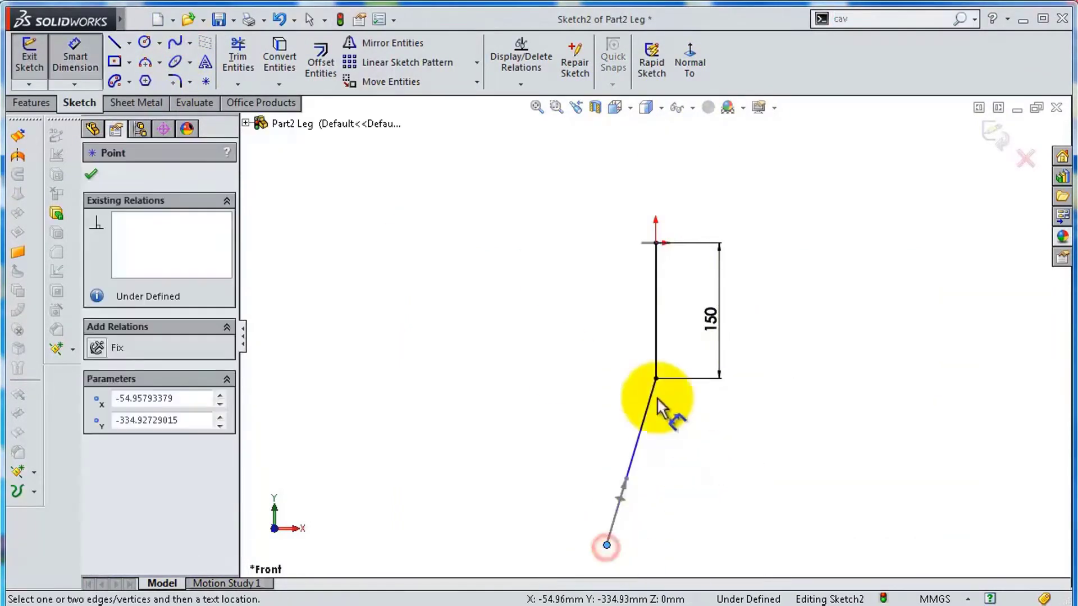
click(656, 379)
click(469, 410)
text(285)
key(Return)
key(Escape)
- Dimension the spline length 650 mm and its lower end's horizontal offset 35 mm
click(637, 365)
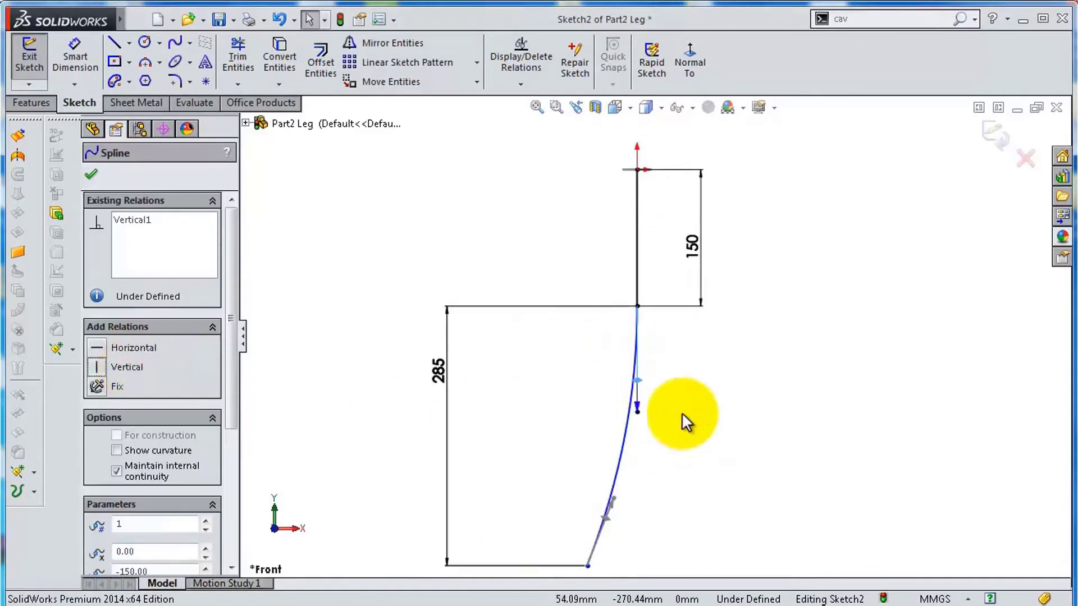
right_drag(682, 416, 681, 387)
click(730, 406)
text(650)
key(Return)
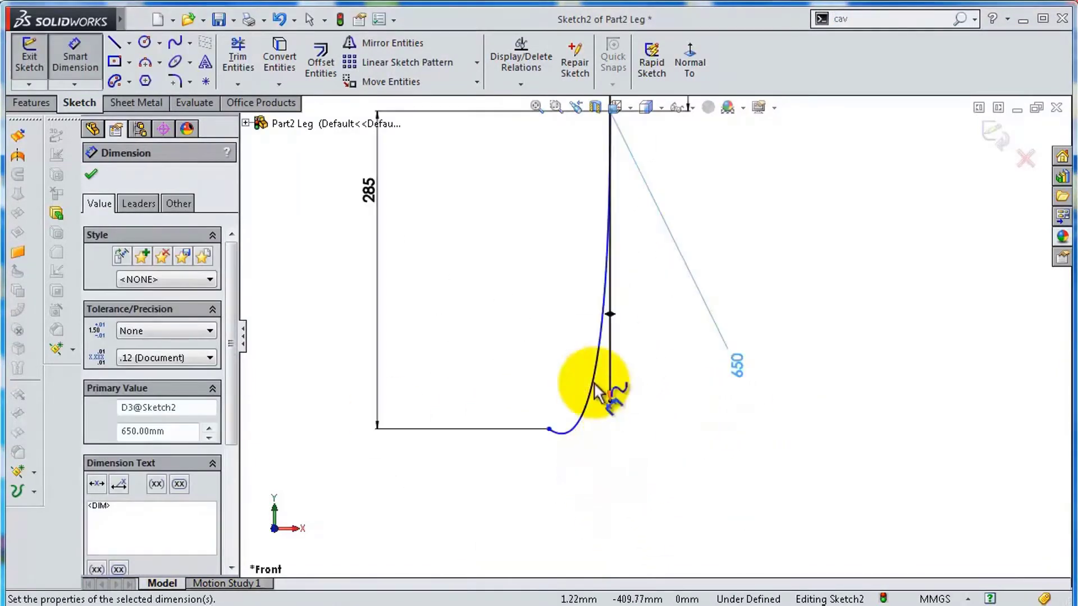
key(Escape)
click(597, 390)
click(722, 368)
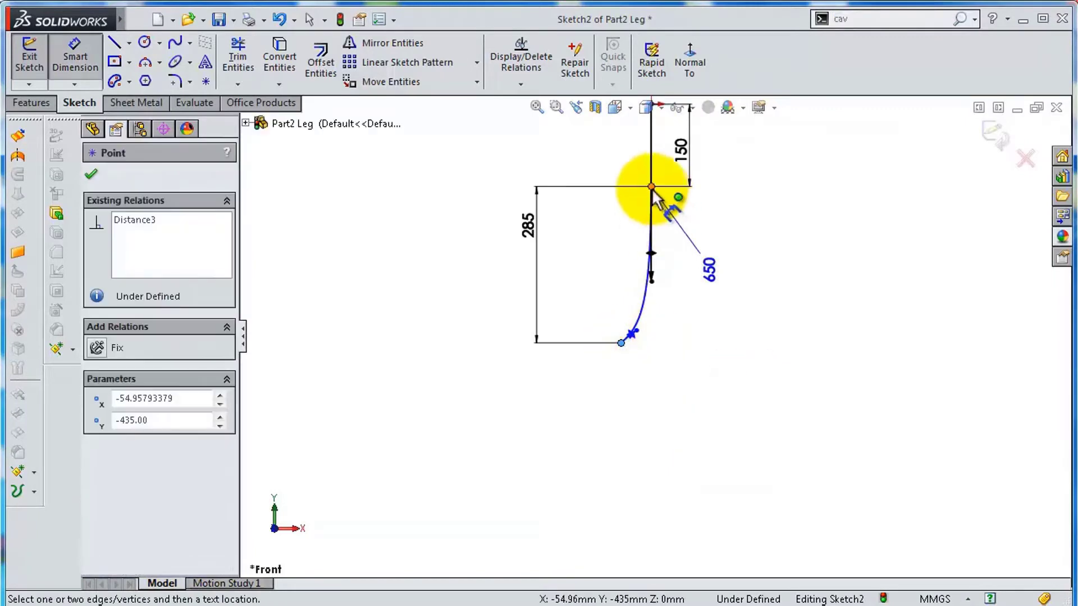
click(622, 343)
click(640, 422)
text(35)
key(Return)
- Draw a horizontal construction centerline from the spline's lower end
scroll(689, 322, down, 3)
click(757, 398)
click(419, 421)
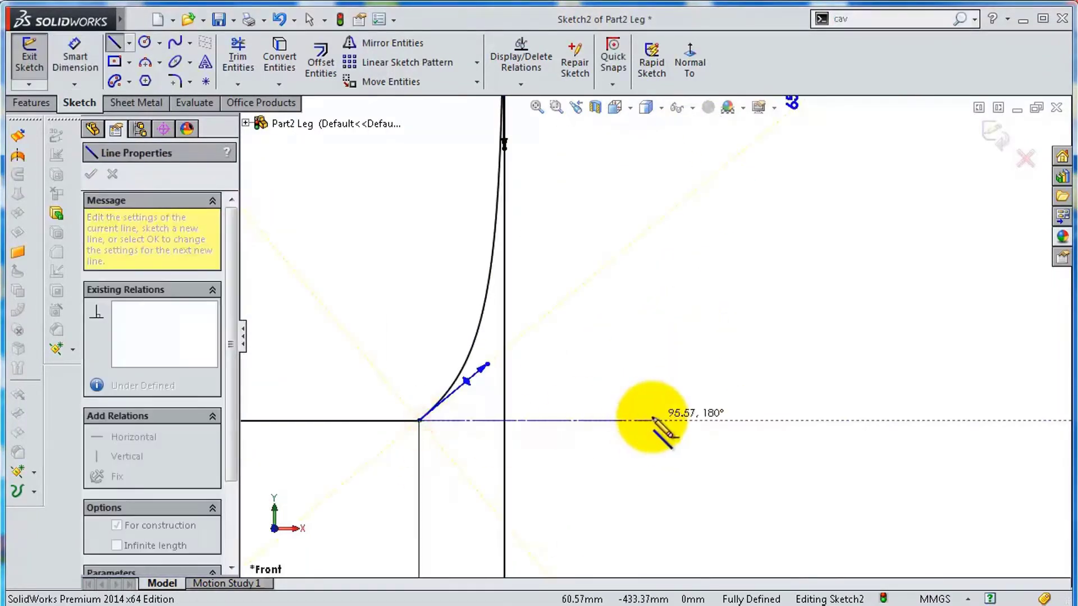
click(651, 420)
key(Escape)
key(s)
- Set the spline end handle to a 73° angle and 100 mm length
click(487, 421)
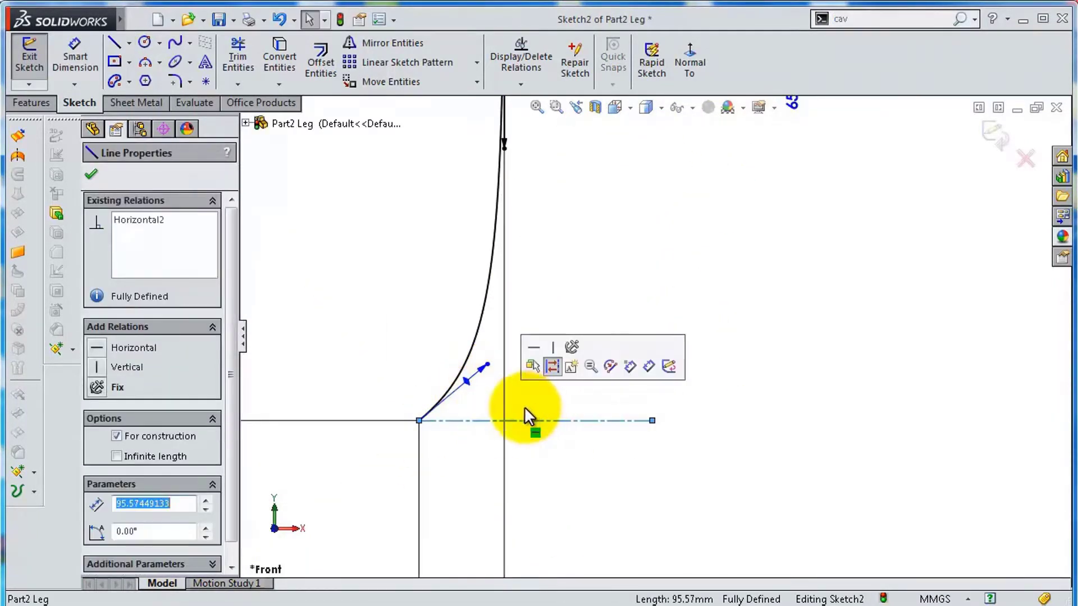
click(552, 366)
click(467, 381)
click(534, 405)
text(73)
key(Return)
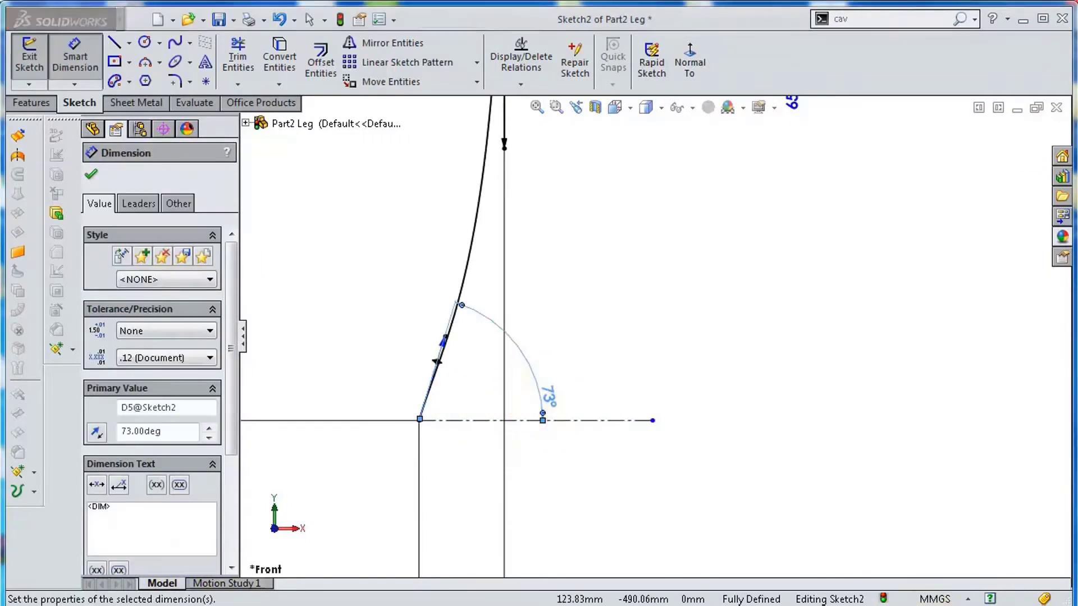
click(442, 341)
text(100)
key(Return)
scroll(654, 337, up, 5)
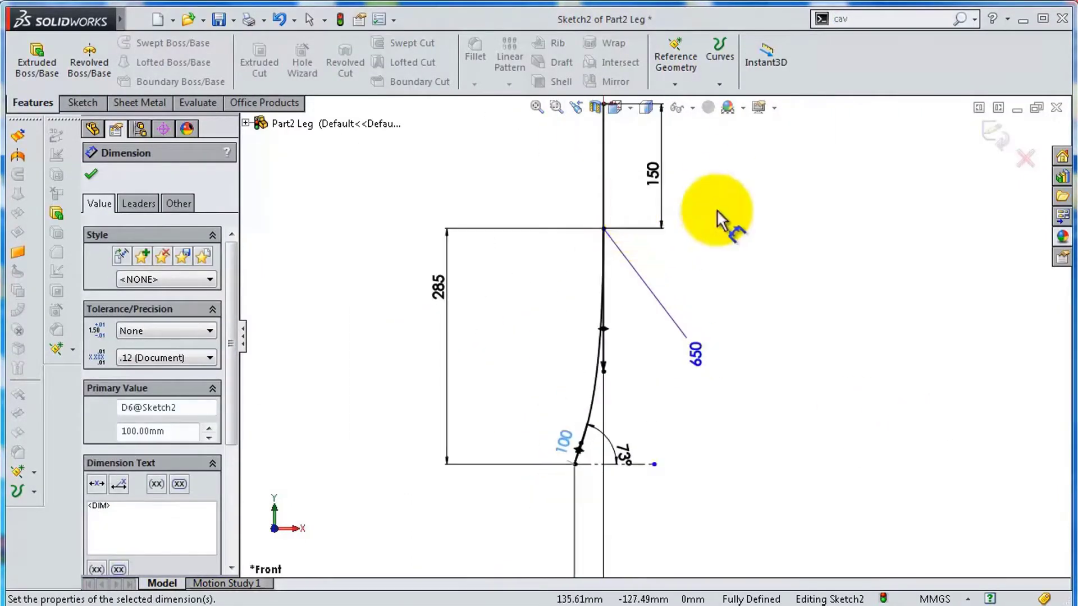
- Create Plane1 perpendicular to the spline at its lower end point
key(ctrl+b)
click(682, 89)
click(688, 109)
click(615, 280)
click(637, 317)
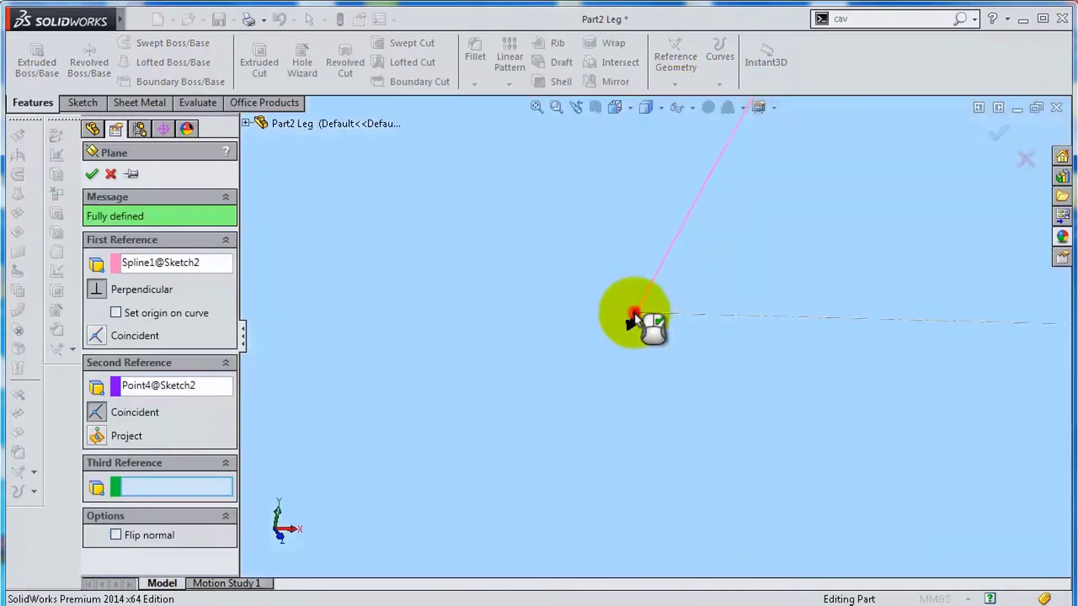
middle_drag(637, 317, 766, 309)
key(Return)
- Sketch a Ø20 circle centred on the spline's end on Plane1
click(674, 371)
click(724, 326)
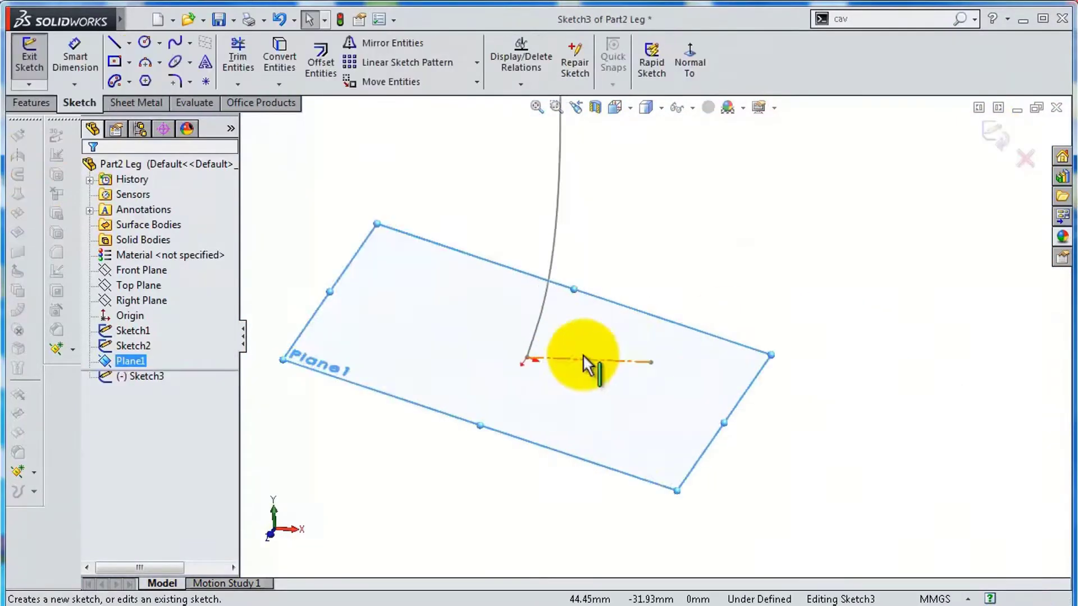
scroll(583, 393, up, 5)
click(584, 424)
click(528, 414)
text(20)
key(Return)
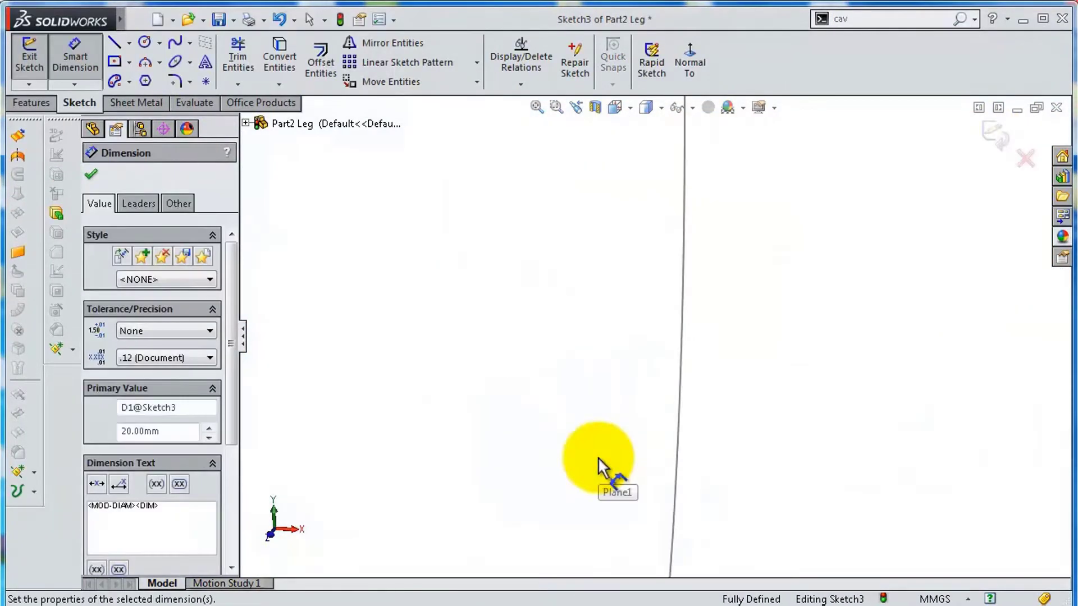
click(683, 295)
click(994, 135)
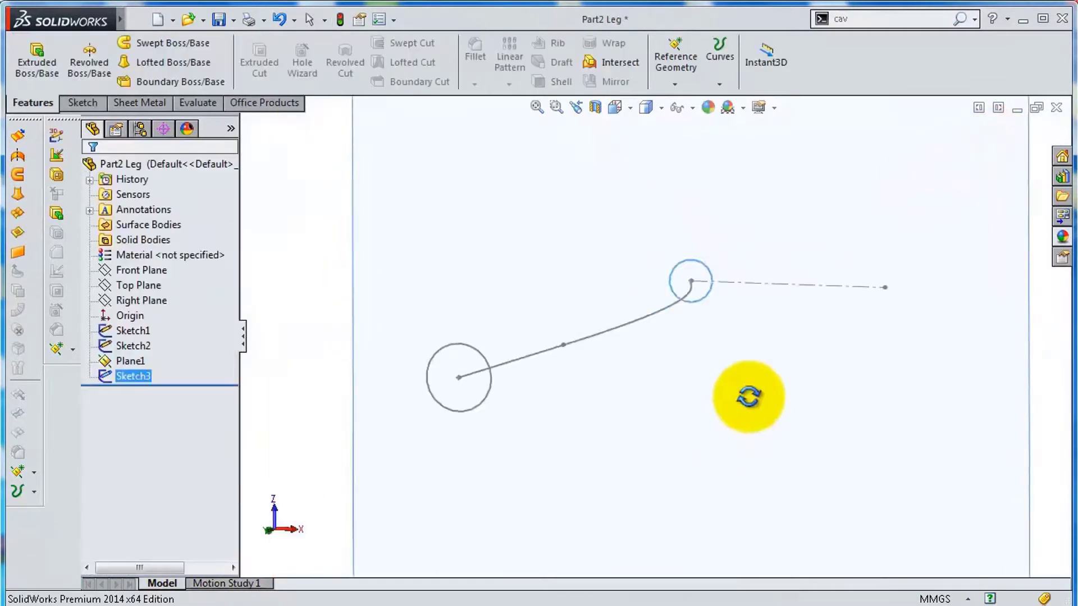
mouse_move(745, 397)
middle_down()
mouse_move(830, 390)
mouse_move(661, 224)
mouse_move(837, 476)
middle_up()
click(836, 476)
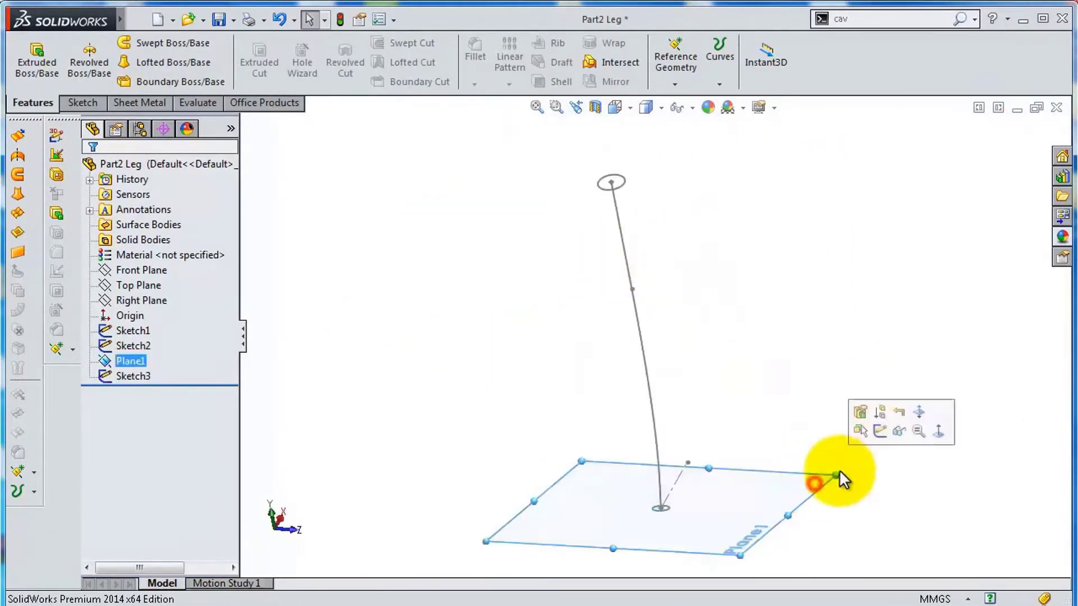
- Create Plane2 from Top Plane through a mid-spline point and sketch a circle on it
click(677, 101)
click(310, 245)
click(587, 469)
key(Return)
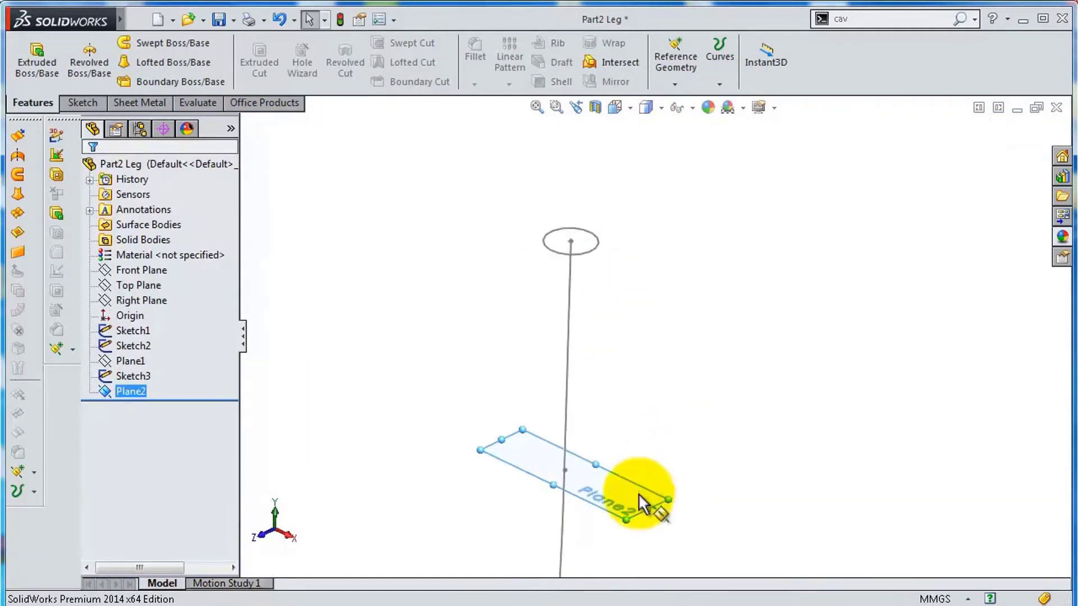
click(571, 241)
click(779, 388)
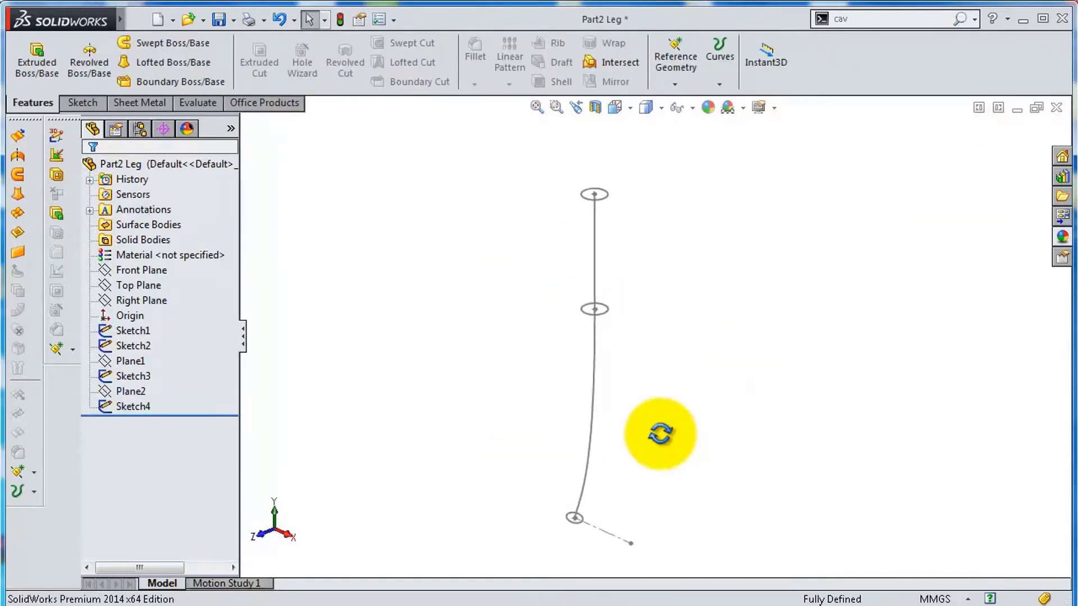
- Create a Boundary Boss/Base through the three circles with Normal To Profile connectors
click(139, 84)
click(601, 212)
click(612, 334)
click(601, 467)
click(691, 182)
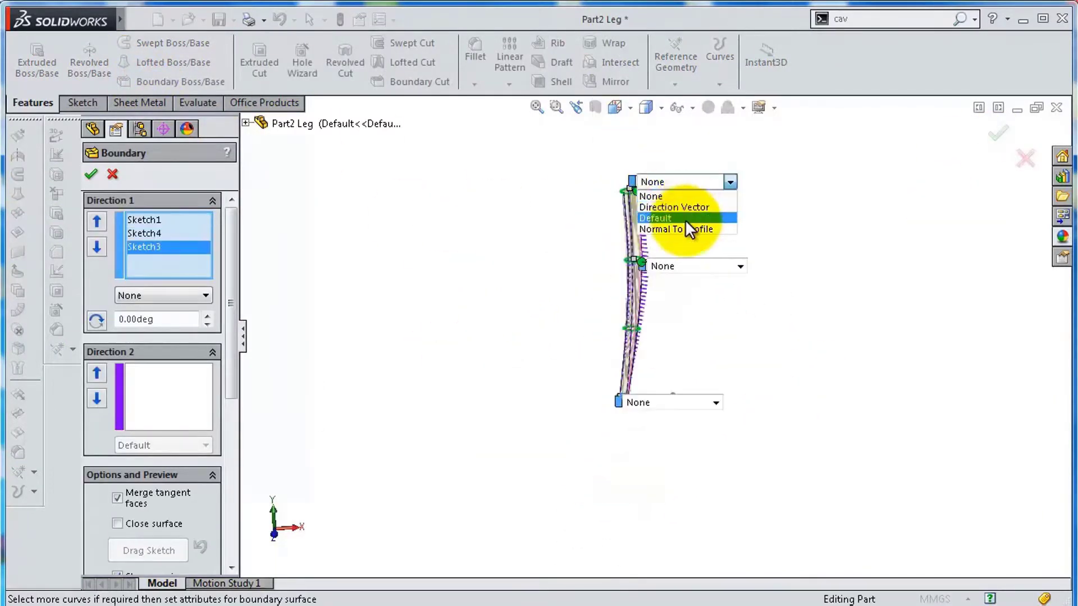
click(687, 229)
scroll(552, 402, down, 3)
click(553, 402)
click(530, 448)
key(Return)
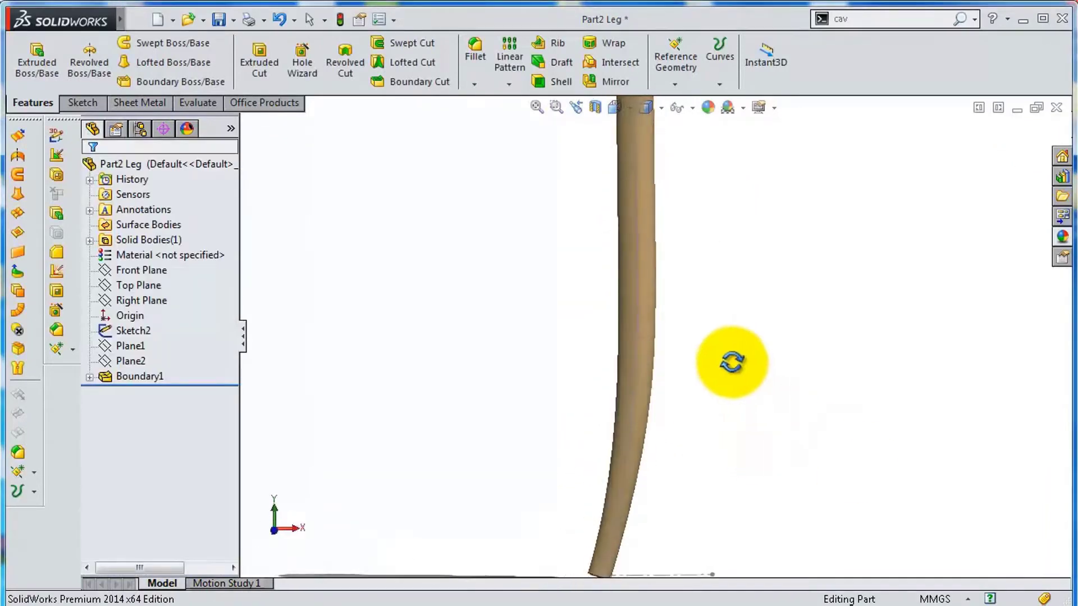
- Start a sketch on the leg's top end face with a centred circle
mouse_move(676, 356)
middle_down()
mouse_move(734, 325)
mouse_move(646, 264)
middle_up()
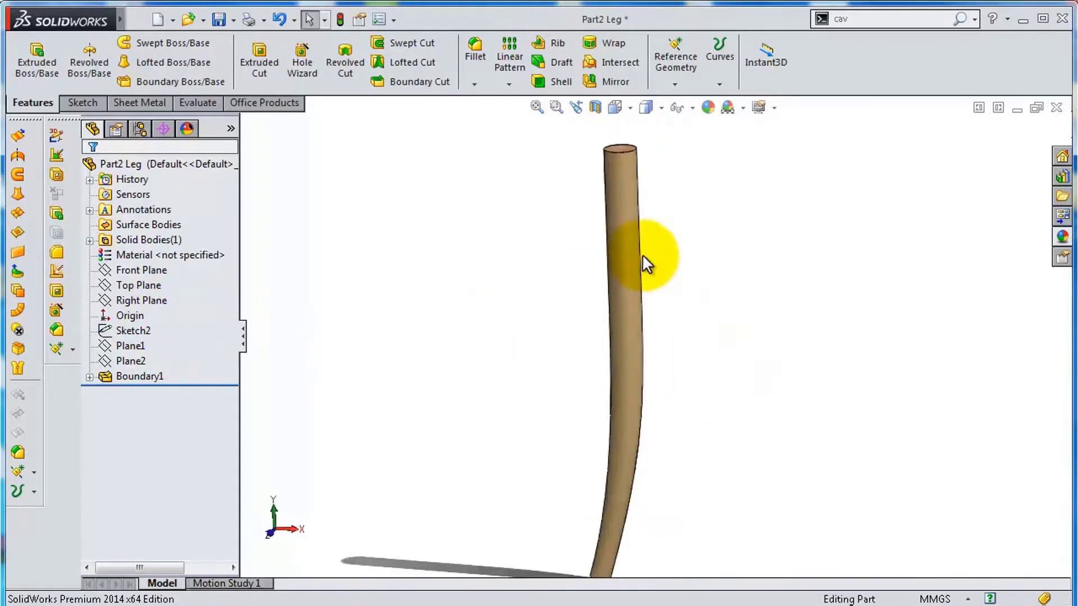
click(595, 191)
click(635, 137)
click(144, 42)
click(754, 333)
- Dimension the top circle Ø20 and extrude it into a 20 mm peg
click(783, 272)
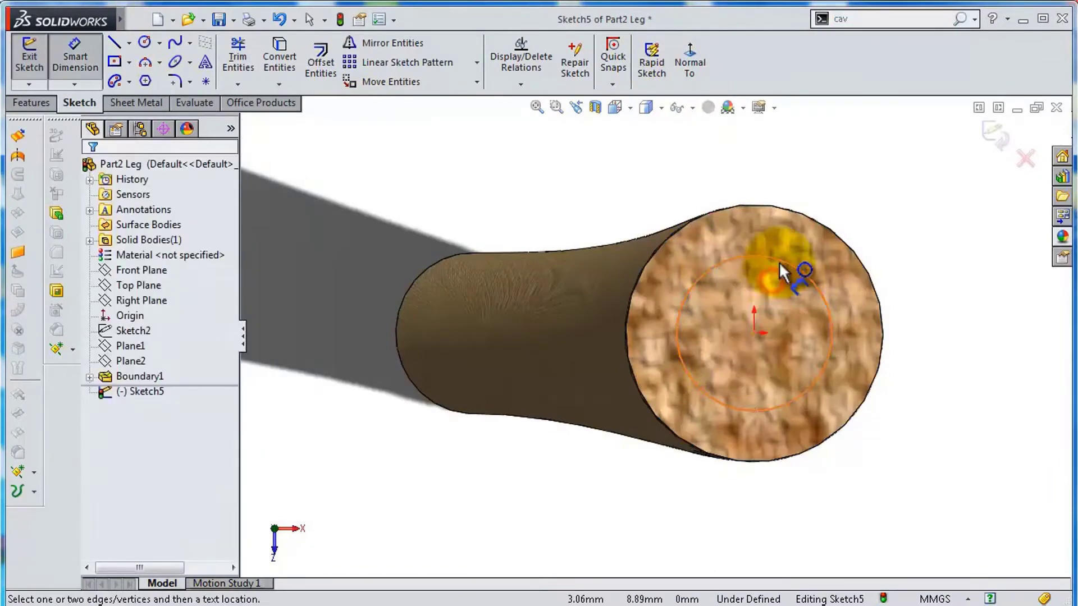
click(794, 168)
text(20)
key(Return)
click(86, 177)
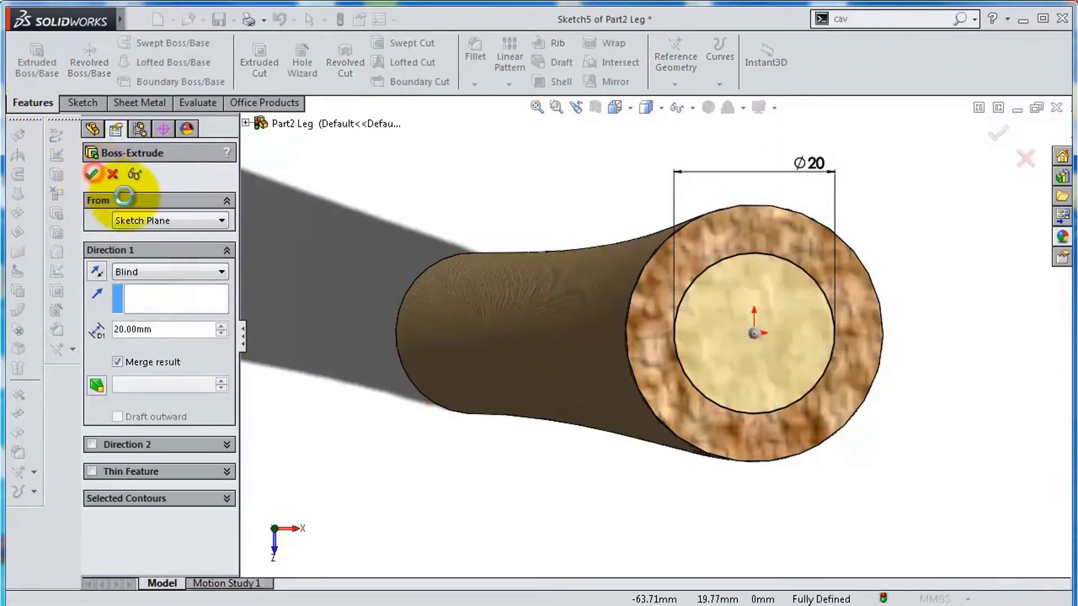
click(92, 174)
- Sketch a closed triangular profile across the leg's foot on Front Plane
middle_drag(679, 241, 657, 474)
scroll(693, 474, up, 3)
click(142, 270)
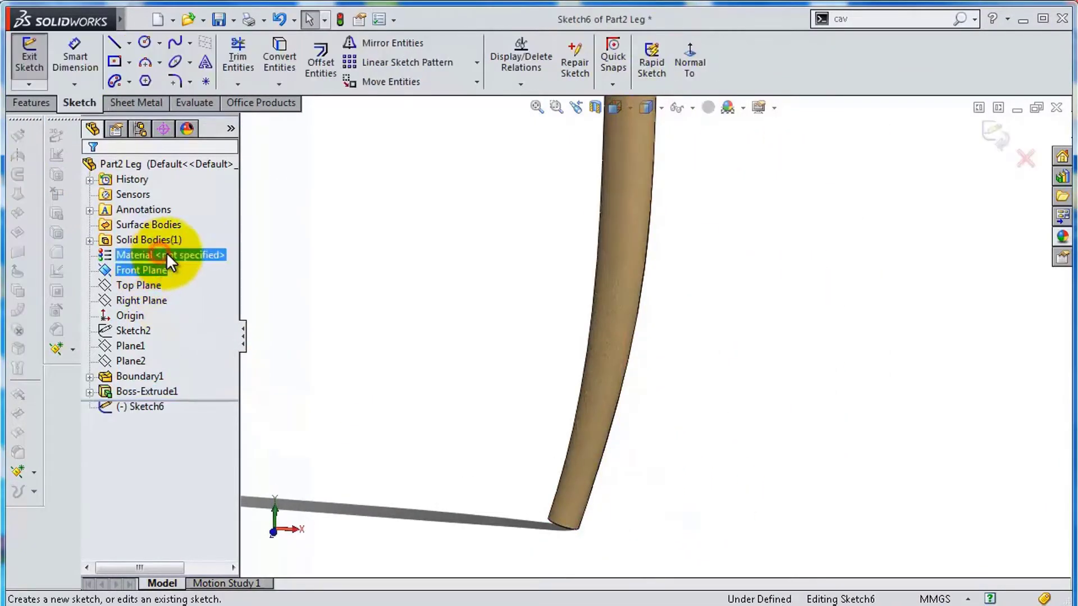
key(l)
scroll(385, 505, up, 3)
click(385, 505)
click(584, 499)
scroll(555, 566, up, 1)
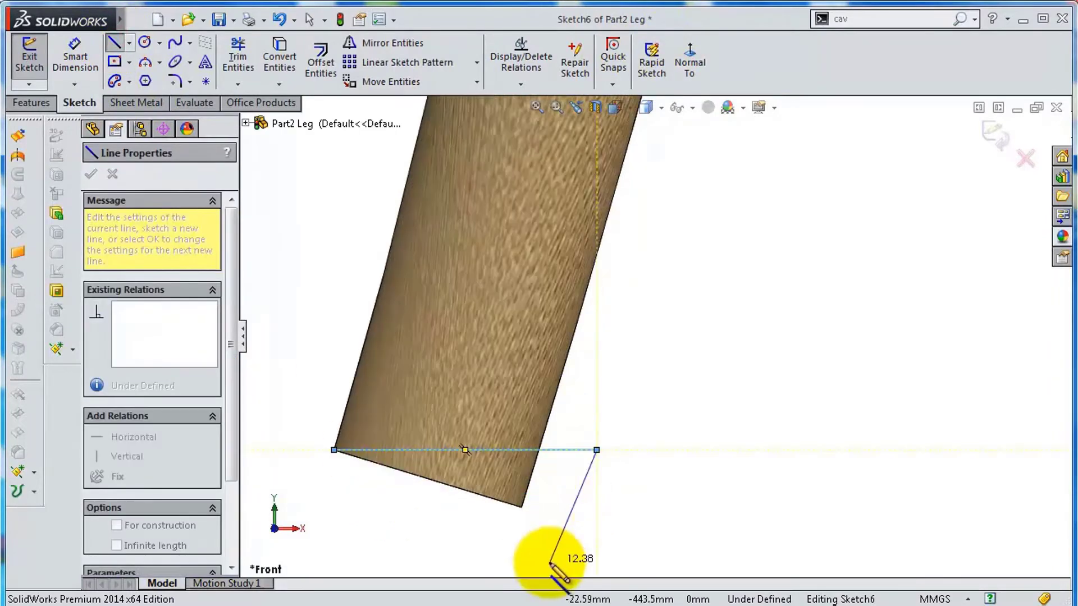
scroll(652, 337, down, 5)
click(31, 102)
- Cut the foot with the triangle using a Mid Plane extruded cut
click(258, 62)
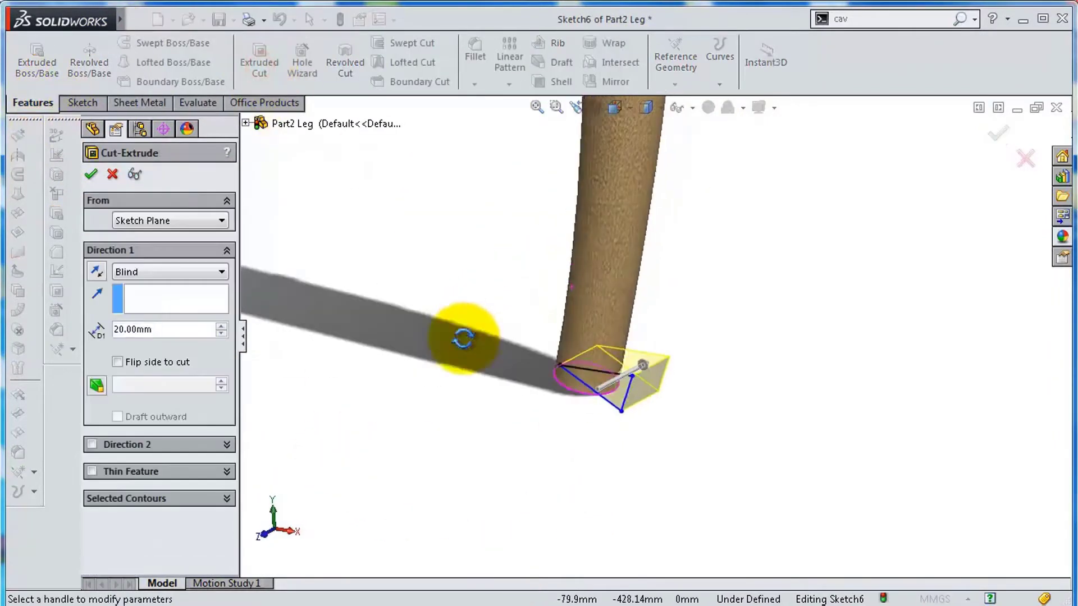
click(169, 271)
click(177, 373)
key(Return)
mouse_move(402, 311)
middle_down()
mouse_move(486, 313)
mouse_move(559, 161)
middle_up()
- Chamfer the foot edge 2 mm × 45°
click(526, 273)
middle_drag(527, 273, 609, 527)
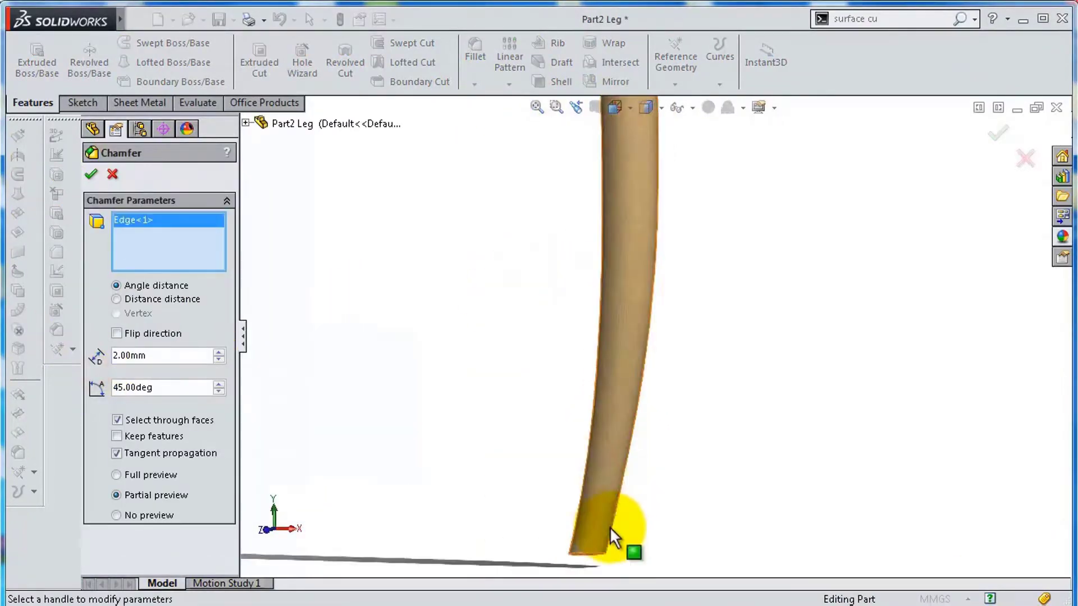
click(605, 496)
key(Return)
middle_drag(723, 452, 638, 256)
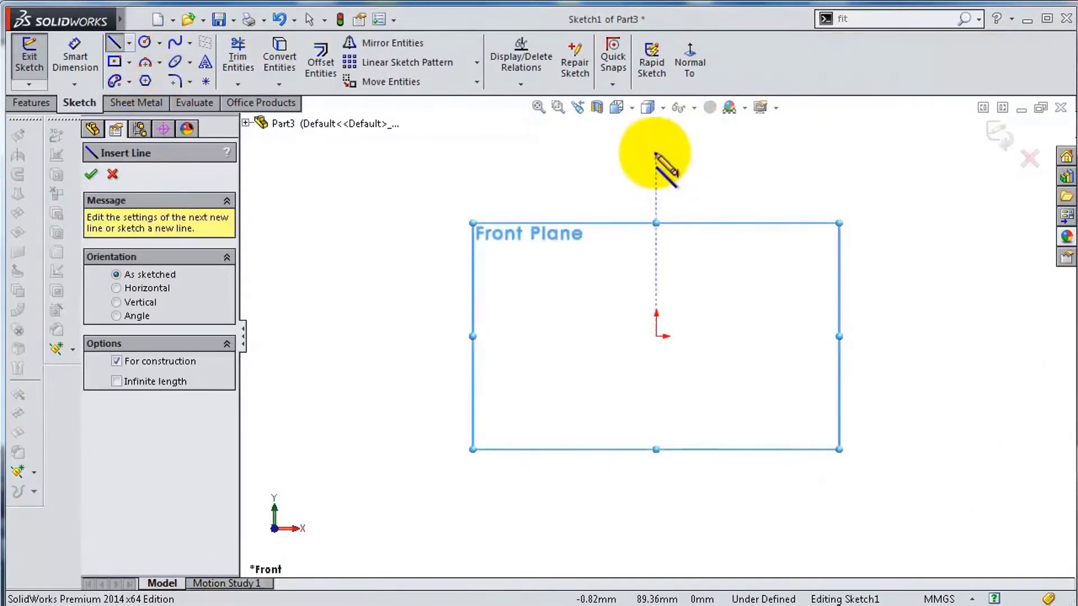
- Dimension the front profile's bottom width to 125 and its vertical line to 280
key(Escape)
click(794, 337)
click(793, 363)
text(125)
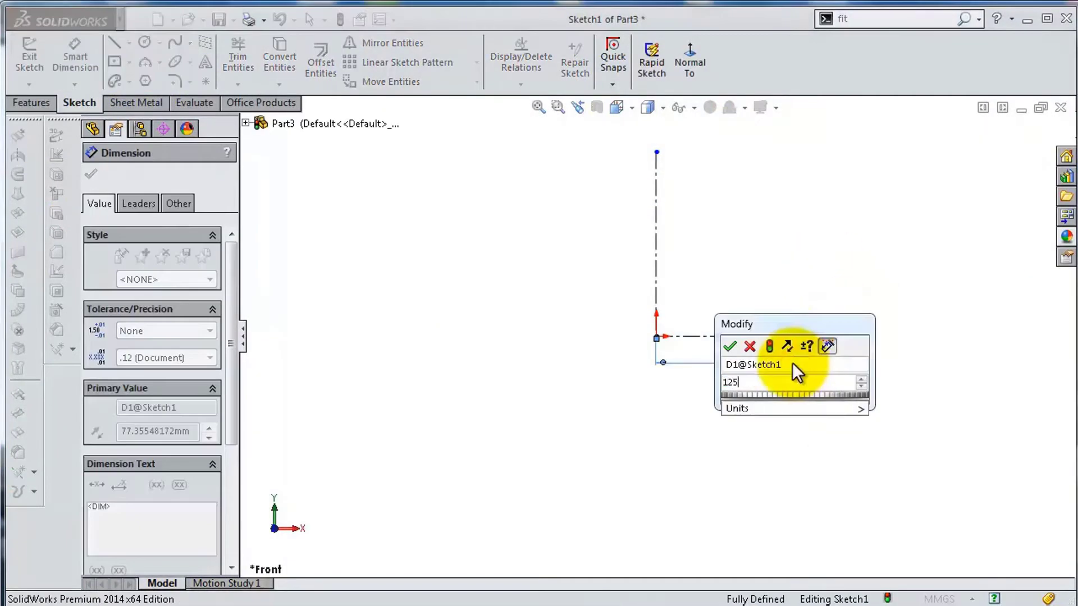
key(Return)
click(655, 242)
click(564, 270)
text(280)
key(Return)
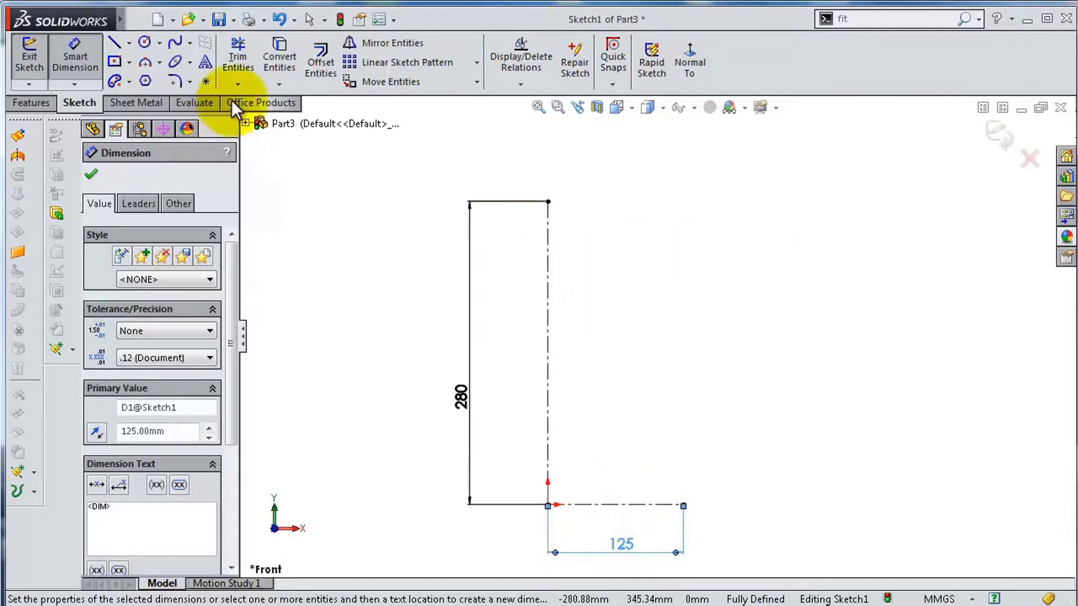
- Locate the spline's through-point 60 below the top and 135 from the centreline
click(668, 248)
click(764, 225)
text(60)
key(Return)
click(667, 268)
click(549, 279)
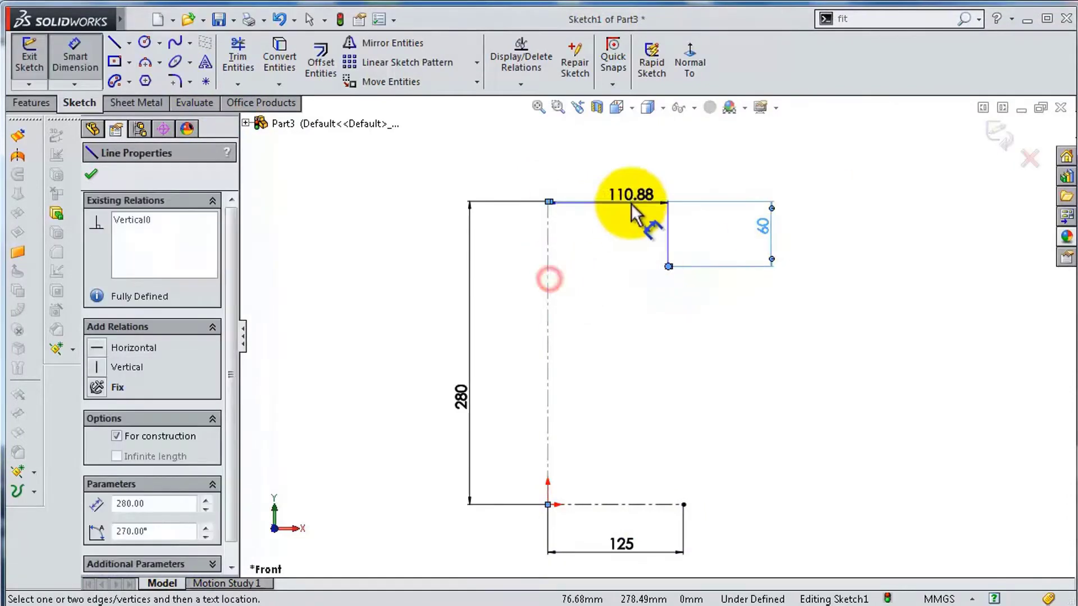
click(618, 163)
text(135)
key(Return)
- Draw a spline from the top of the centreline through that point to the bottom corner
key(s)
click(548, 202)
click(694, 266)
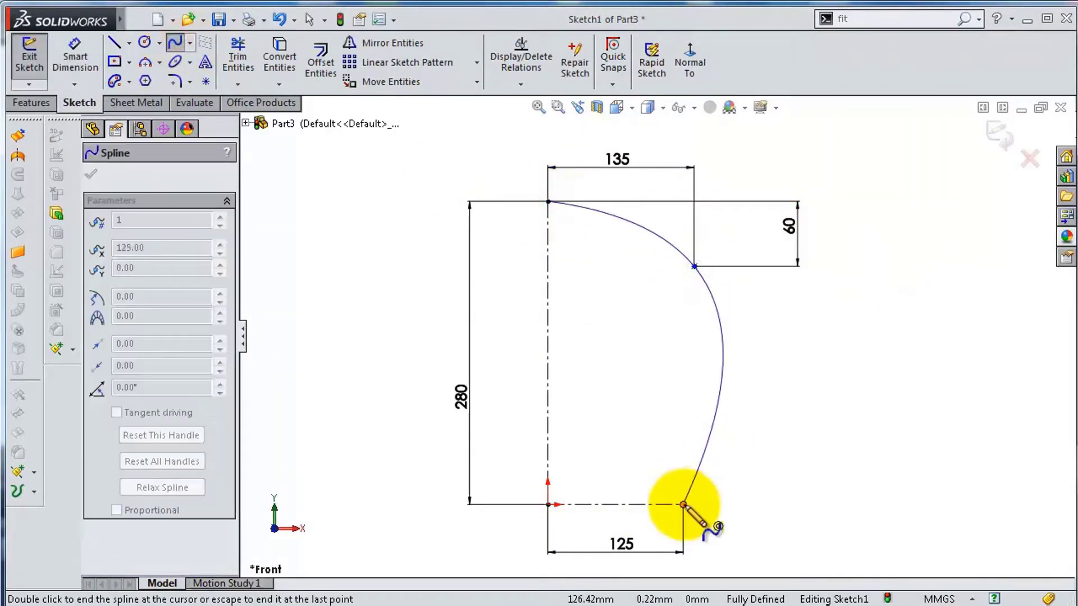
double_click(684, 505)
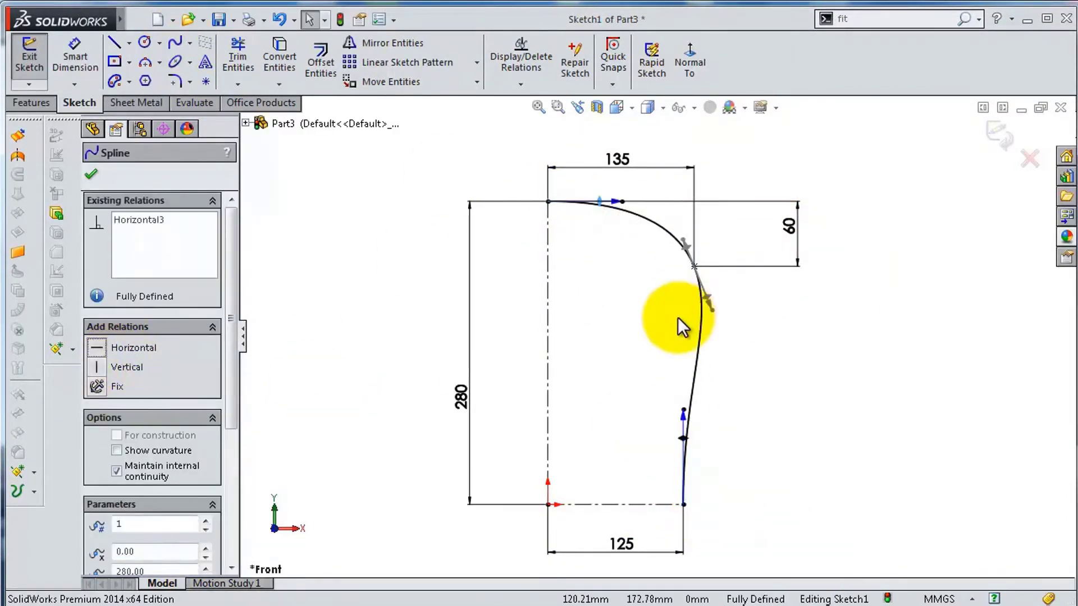
- Set the spline's bottom tangent to 60° from the bottom construction line
key(d)
click(712, 307)
click(614, 503)
click(635, 393)
text(60)
key(Return)
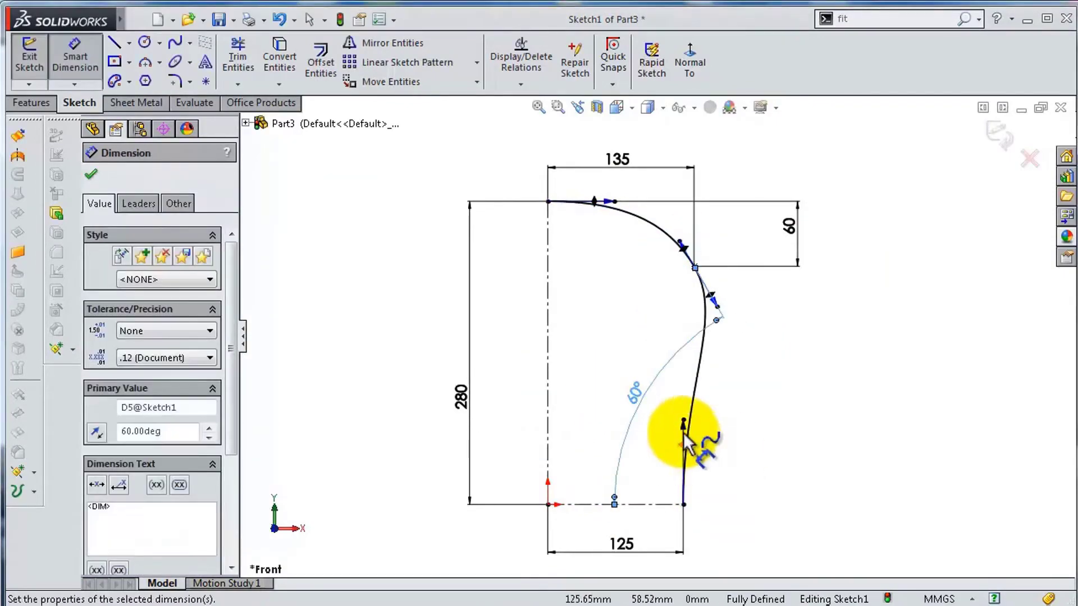
- Give the spline handles lengths of 350 and 150, then exit the front sketch
click(684, 441)
click(749, 433)
key(Return)
click(602, 203)
click(596, 191)
text(150)
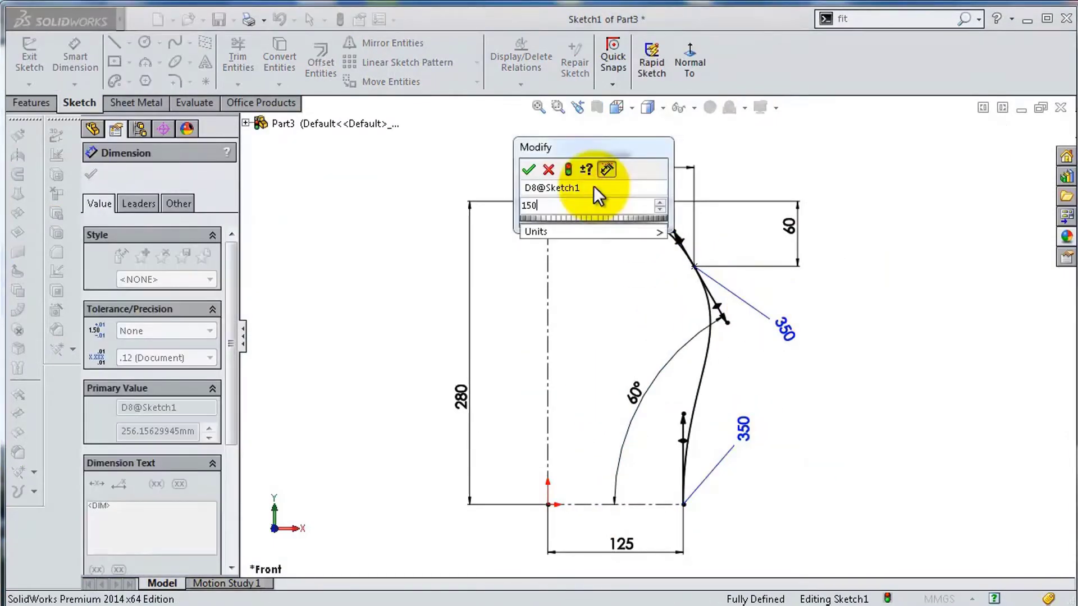
key(Return)
key(Escape)
click(1003, 143)
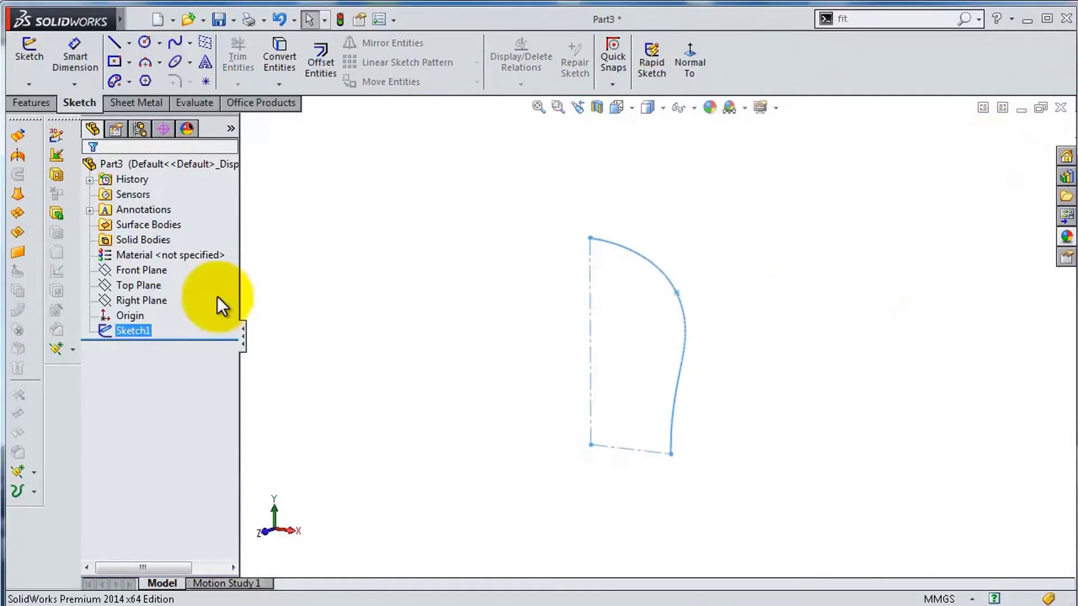
- Start a Right Plane sketch, view it normal, and convert the front profile's edge into it
click(142, 300)
click(30, 56)
click(690, 62)
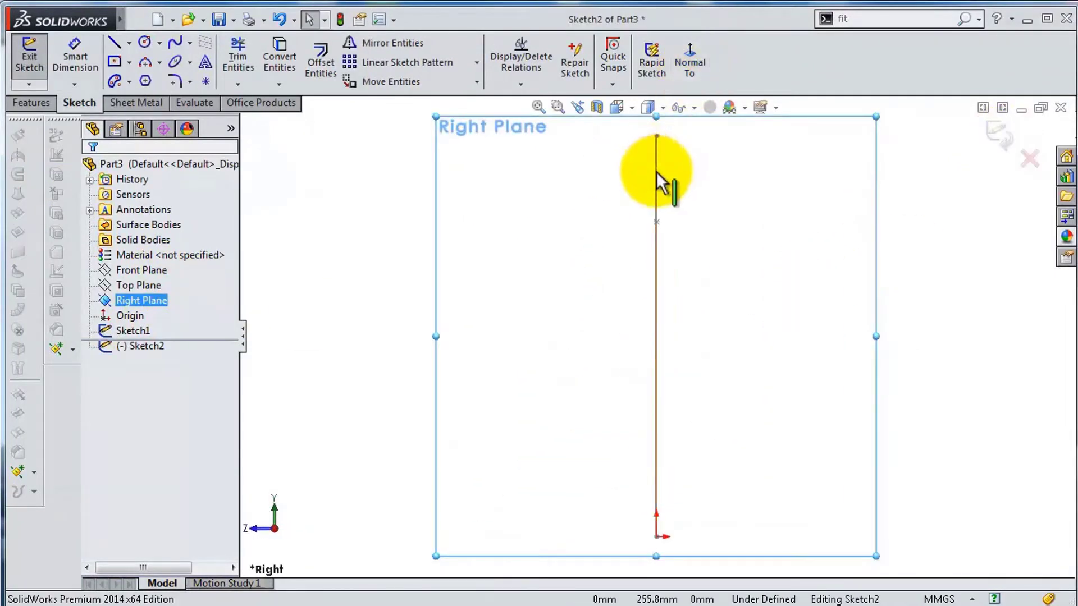
click(304, 64)
click(720, 248)
- Draw a construction line from the top endpoint, dimensioned 55 from the top
key(f)
key(l)
drag(657, 198, 728, 206)
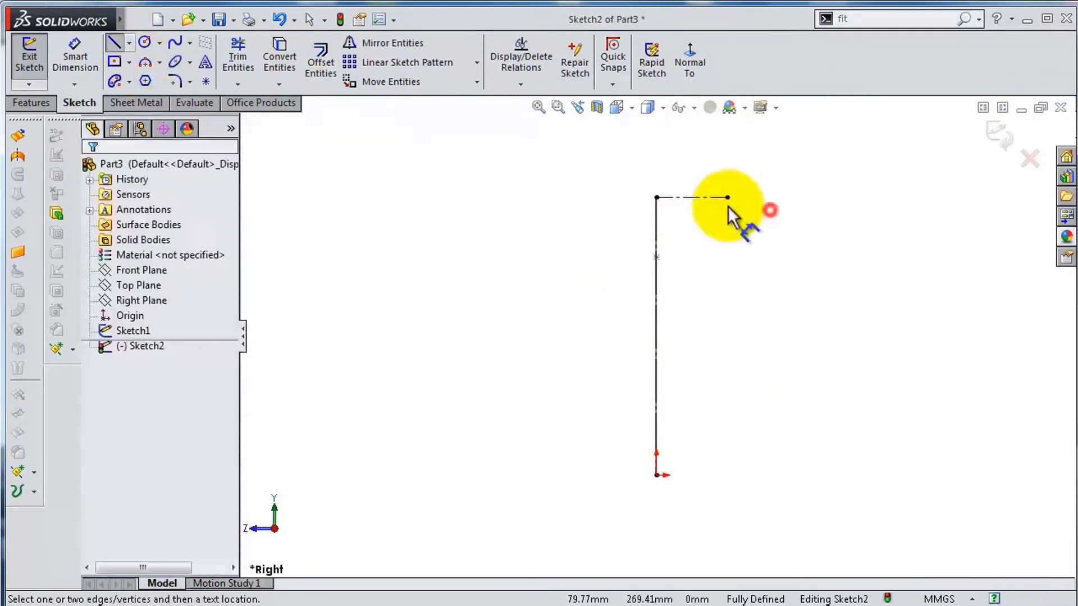
click(728, 207)
click(701, 179)
middle_drag(700, 180, 719, 292)
- Sketch an R1800 arc from the top endpoint down to the origin
click(185, 115)
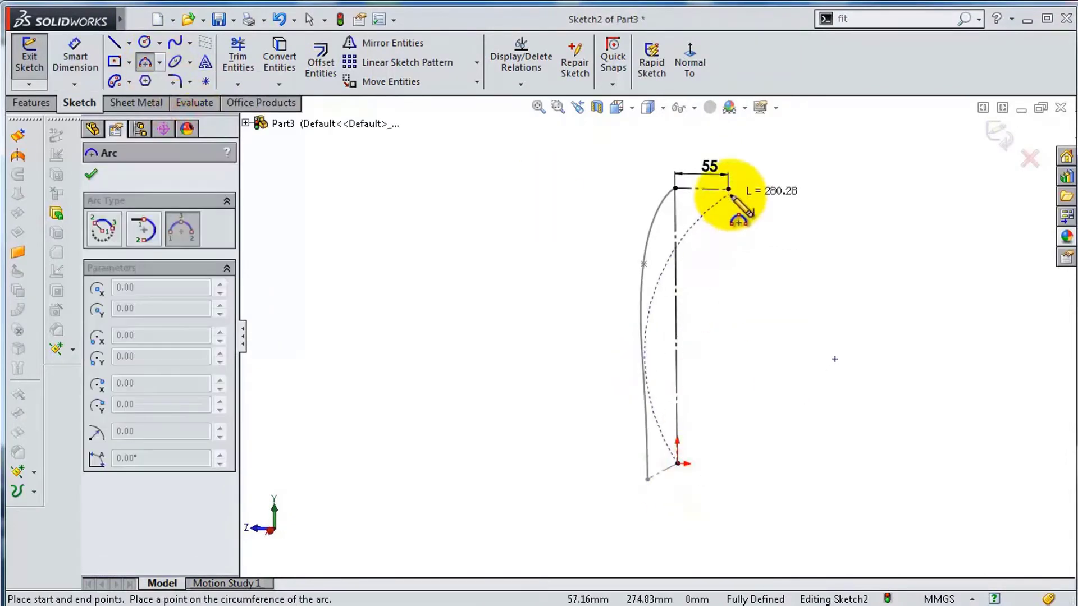
drag(677, 463, 729, 191)
click(705, 315)
click(715, 241)
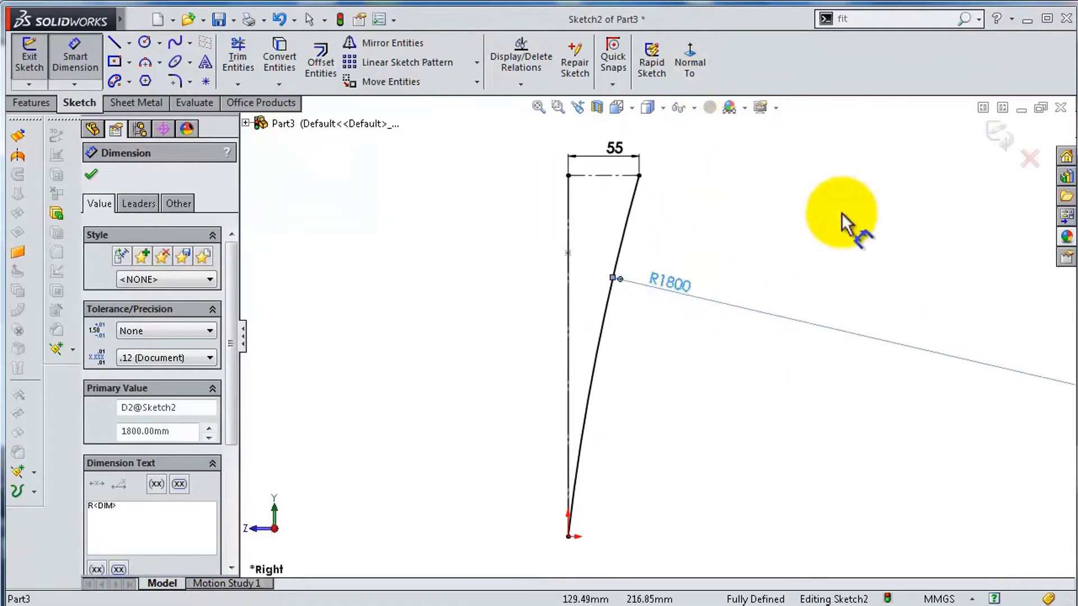
- Close the arc sketch and begin a projected curve from both leg sketches
key(ctrl+b)
middle_drag(841, 213, 774, 279)
click(31, 102)
click(715, 79)
- Create a projected curve combining the front profile and R1800 side sketches
click(765, 99)
click(609, 313)
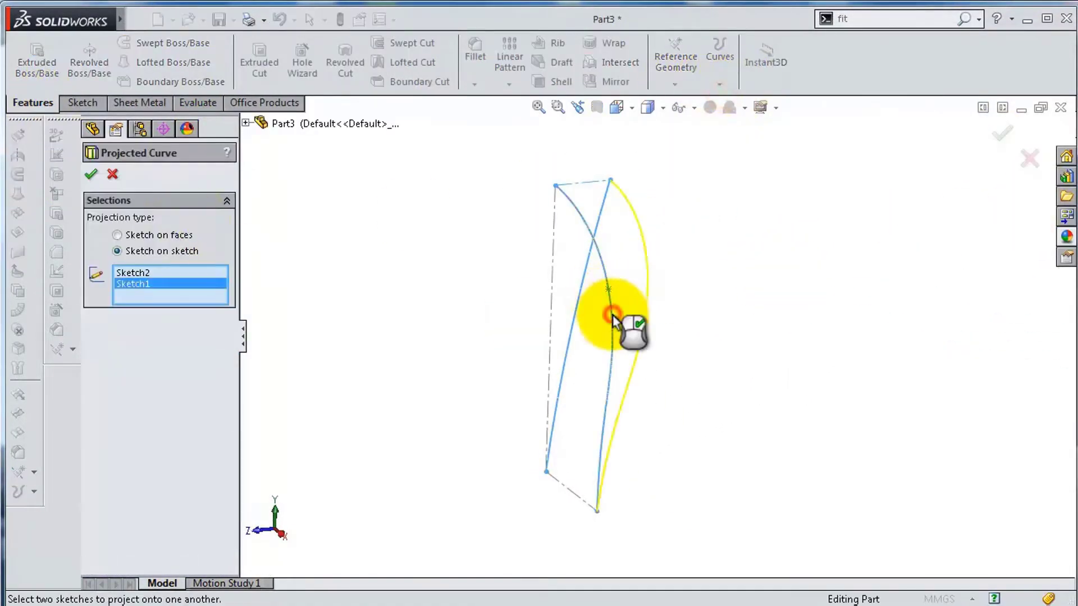
right_click(680, 265)
- Sketch a Ø25 circle on the Right Plane at the curve's top end
click(145, 302)
click(163, 284)
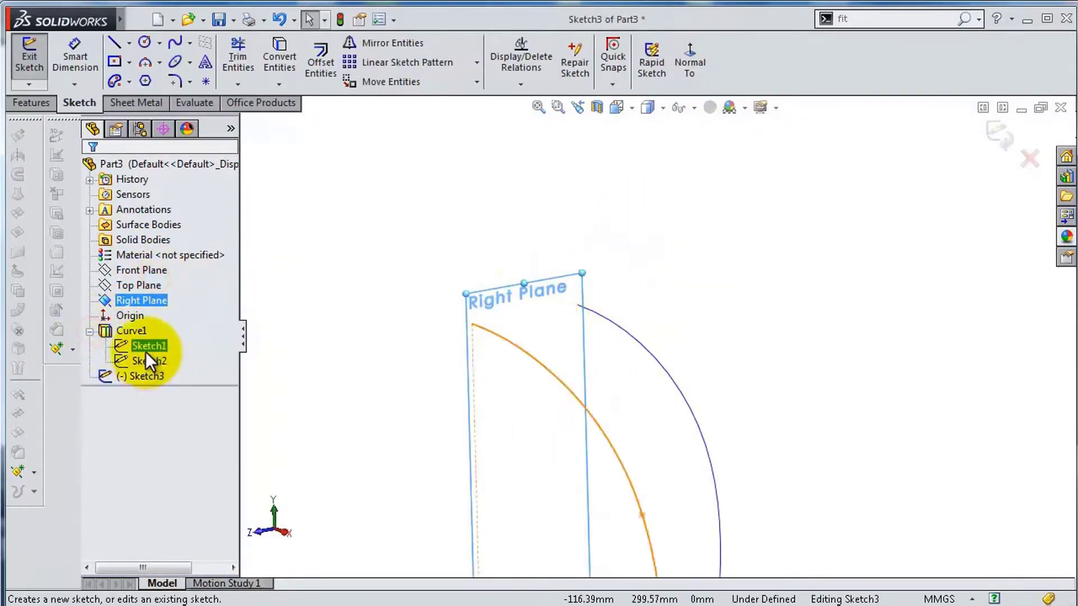
click(578, 306)
click(590, 278)
click(554, 253)
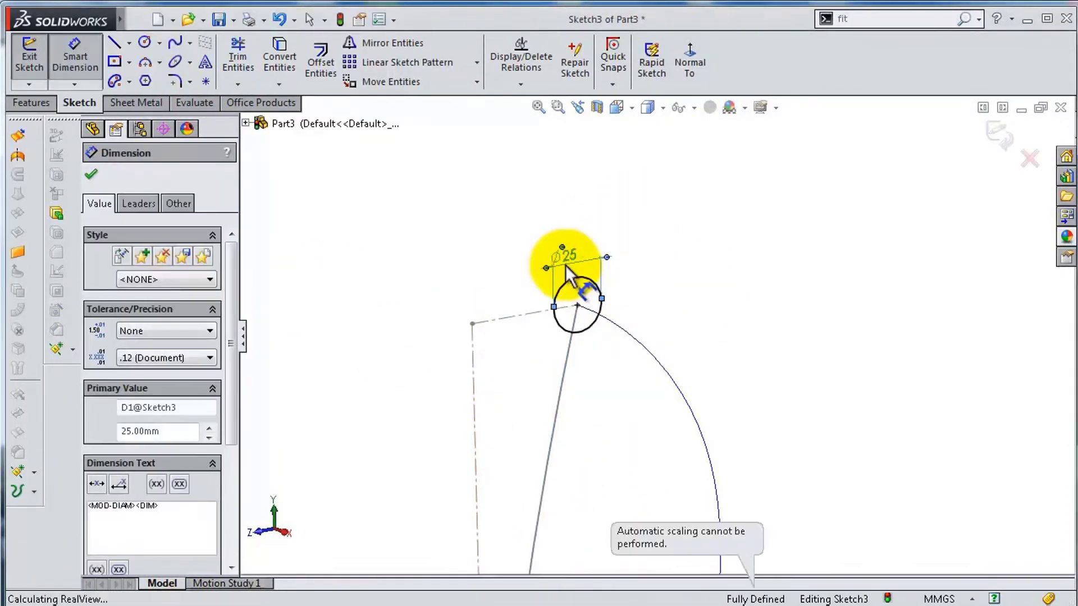
key(Return)
key(ctrl+b)
- Sweep the circle along Curve1 and mirror the tube about its top end face into an arch
click(200, 43)
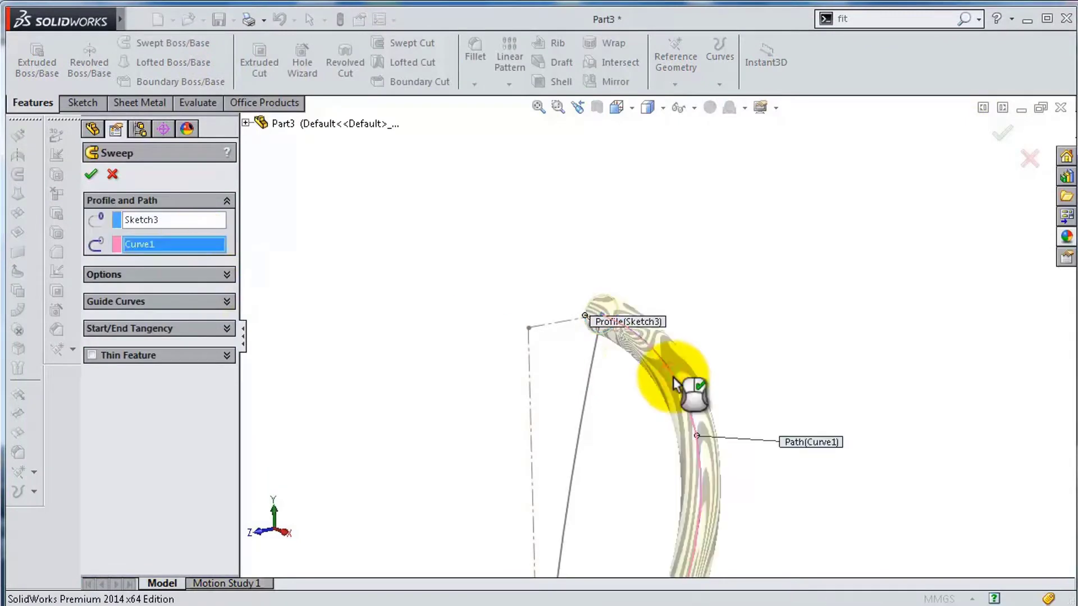
right_click(676, 385)
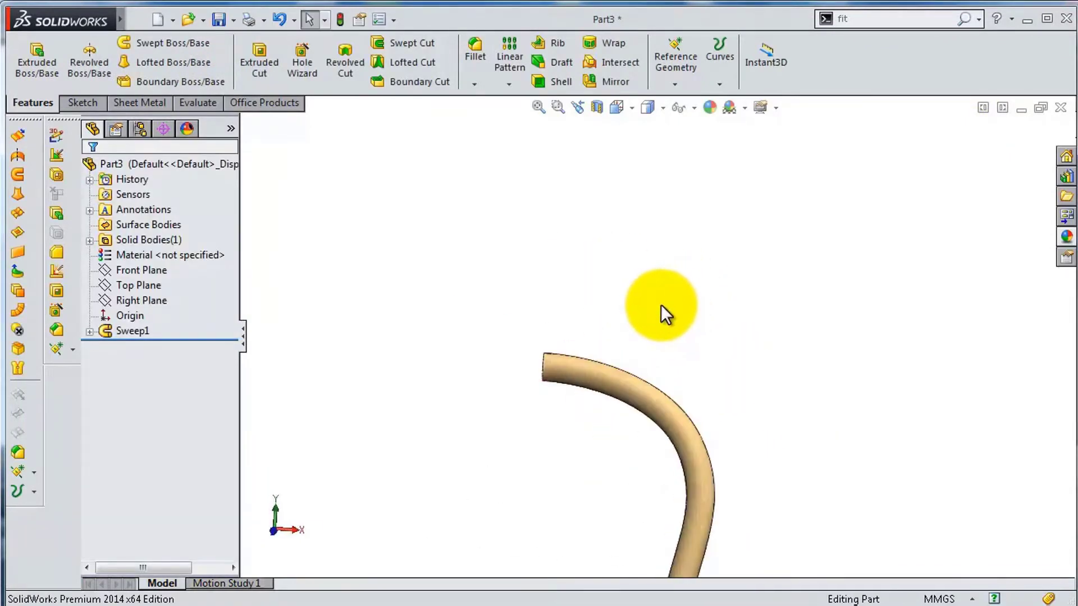
click(616, 82)
click(613, 393)
right_click(655, 392)
- Fillet the leg-end edges at 10 mm and view the whole arch
scroll(655, 392, up, 5)
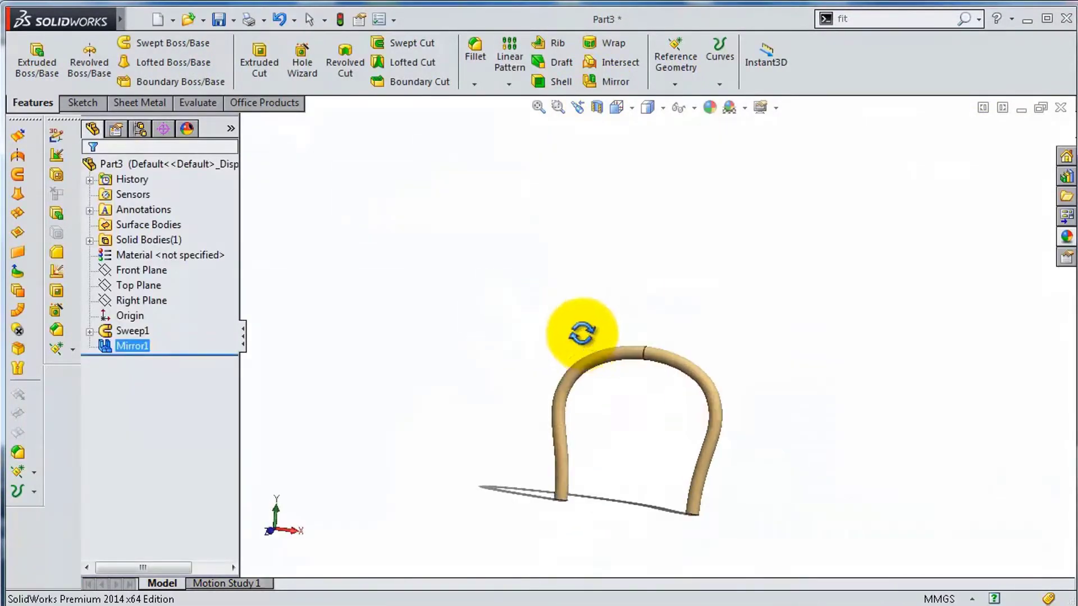
middle_drag(580, 331, 613, 248)
scroll(493, 437, down, 5)
click(477, 452)
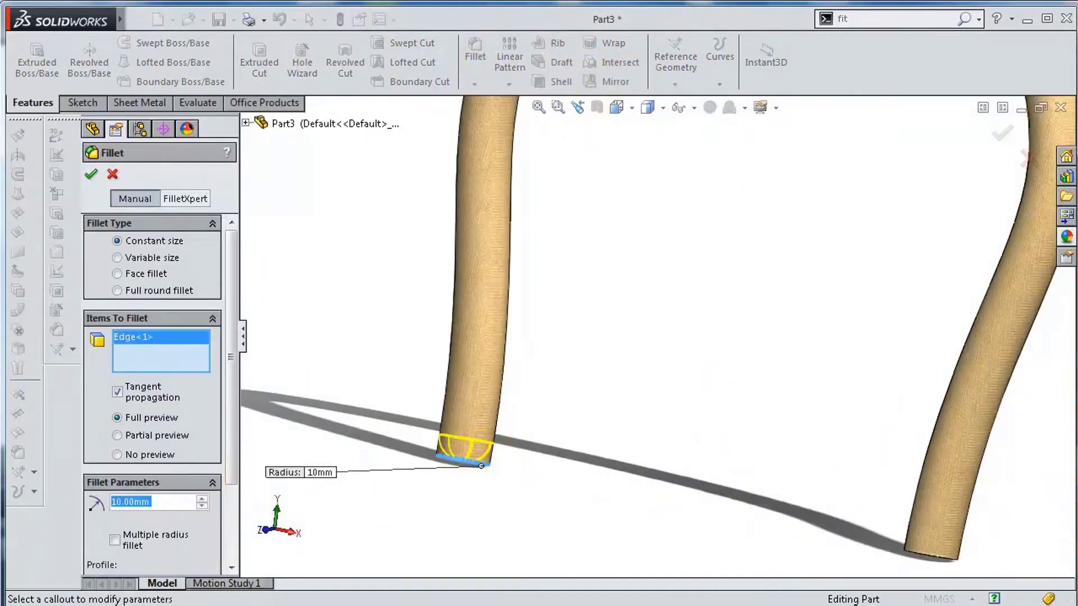
right_click(926, 562)
scroll(854, 416, up, 5)
middle_drag(854, 416, 739, 345)
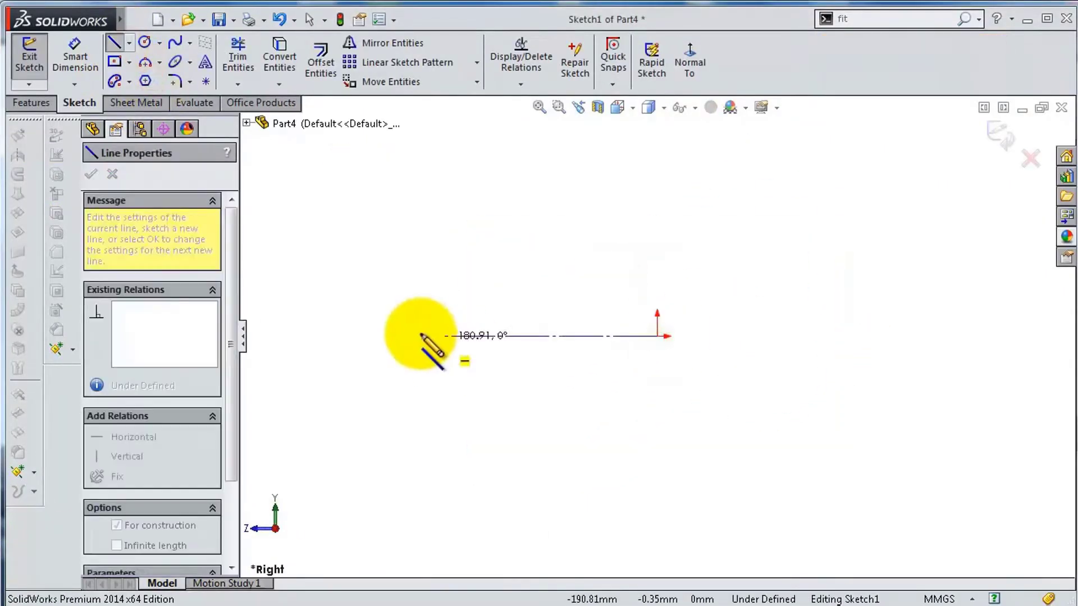
- Dimension the ring profile's horizontal construction line to 195 and short vertical line to 25
key(s)
click(628, 321)
click(505, 336)
click(501, 289)
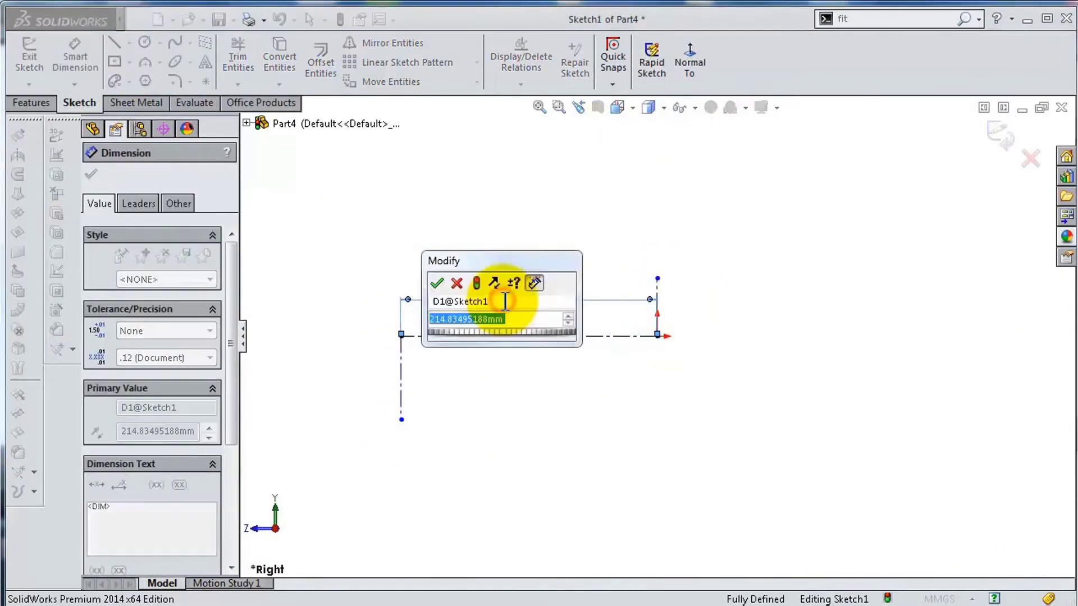
key(Return)
click(401, 381)
click(349, 370)
text(25)
key(Return)
key(l)
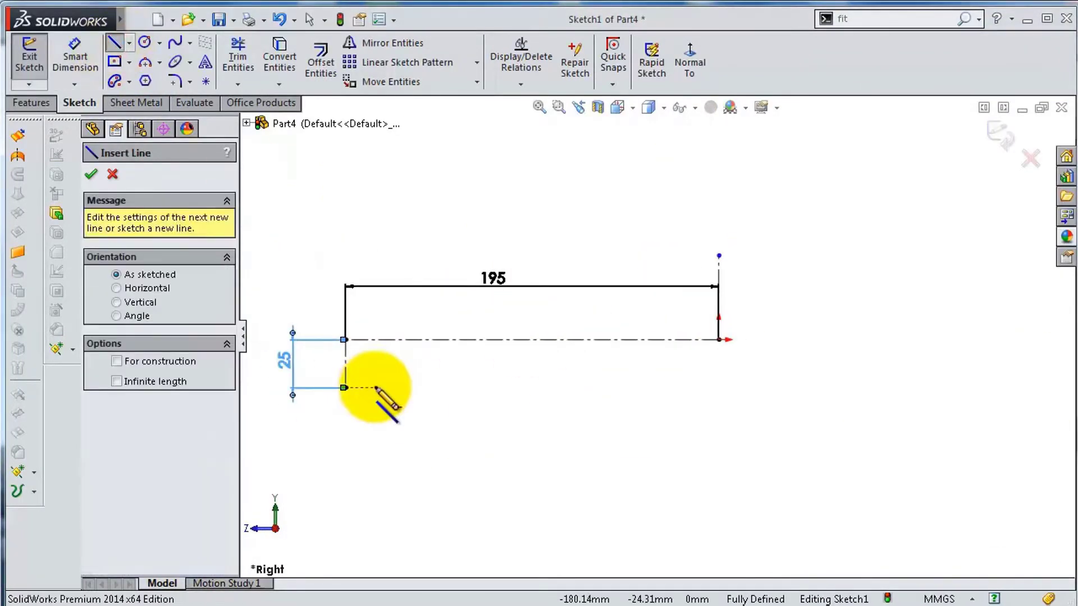
- Draw the profile's vertical, short top horizontal and sloped lines
click(323, 388)
click(323, 297)
scroll(323, 298, down, 3)
click(431, 294)
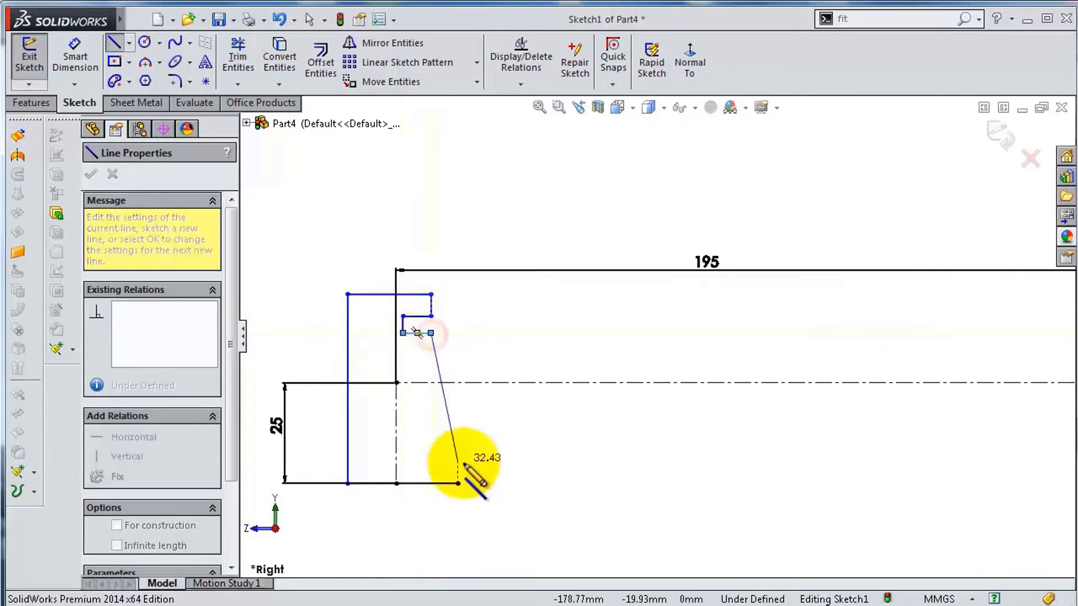
click(458, 483)
key(Escape)
scroll(406, 446, down, 2)
- Make the bottom line symmetric about the centreline
drag(472, 494, 404, 427)
key(Escape)
scroll(419, 417, down, 3)
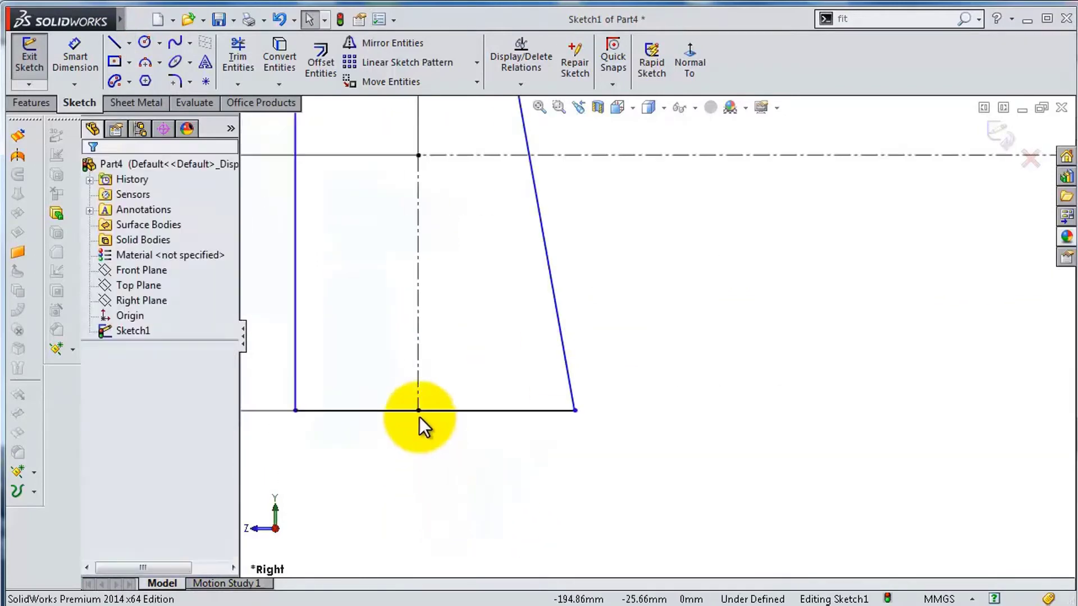
click(419, 413)
ctrl+click(494, 410)
click(518, 349)
scroll(561, 332, up, 1)
- Dimension the bottom line to a 20 width
key(d)
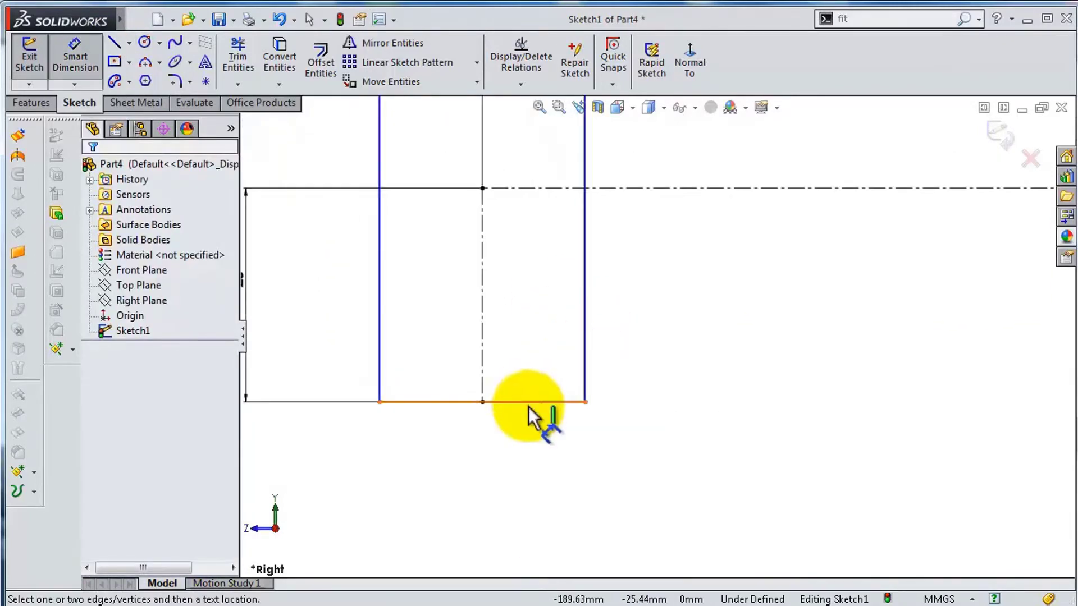
click(530, 418)
text(20)
key(Return)
key(Escape)
click(618, 283)
- Set the profile's top step size to 5
click(699, 234)
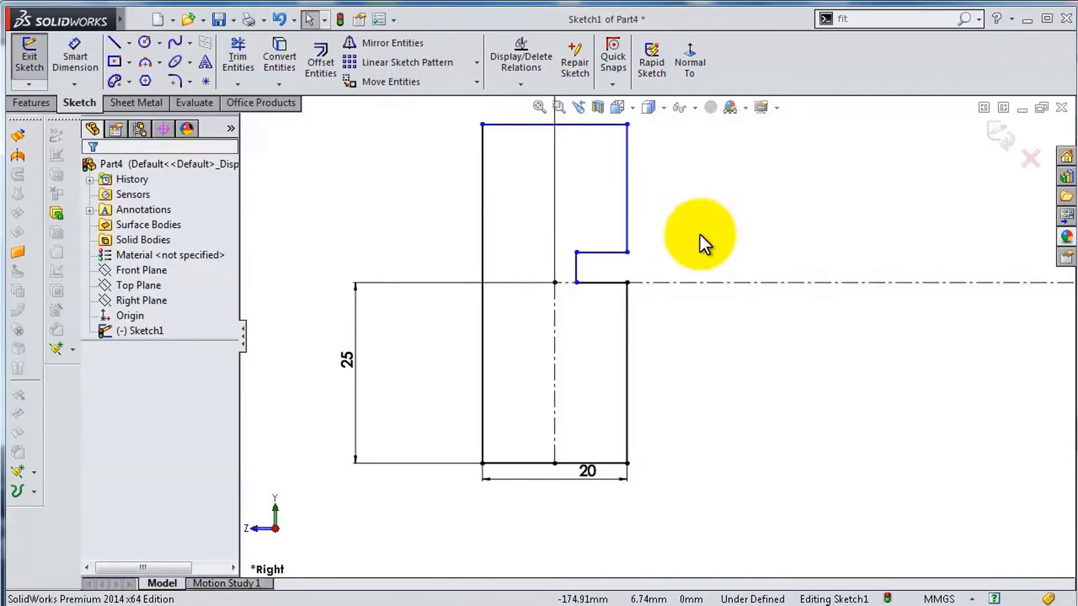
click(612, 283)
click(539, 124)
click(616, 255)
click(612, 174)
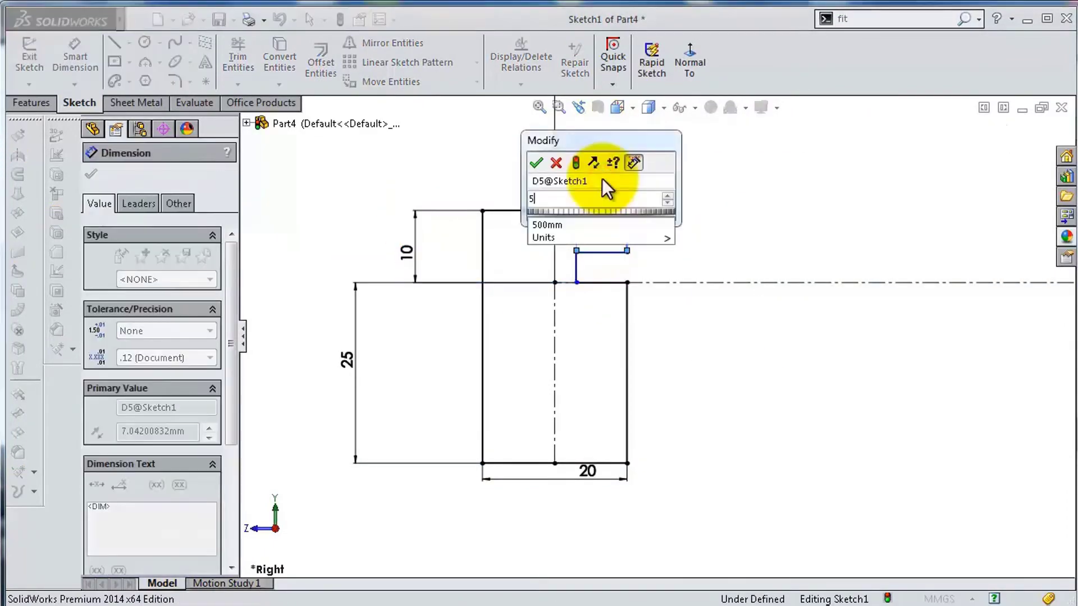
text(5)
key(Return)
click(539, 266)
key(Escape)
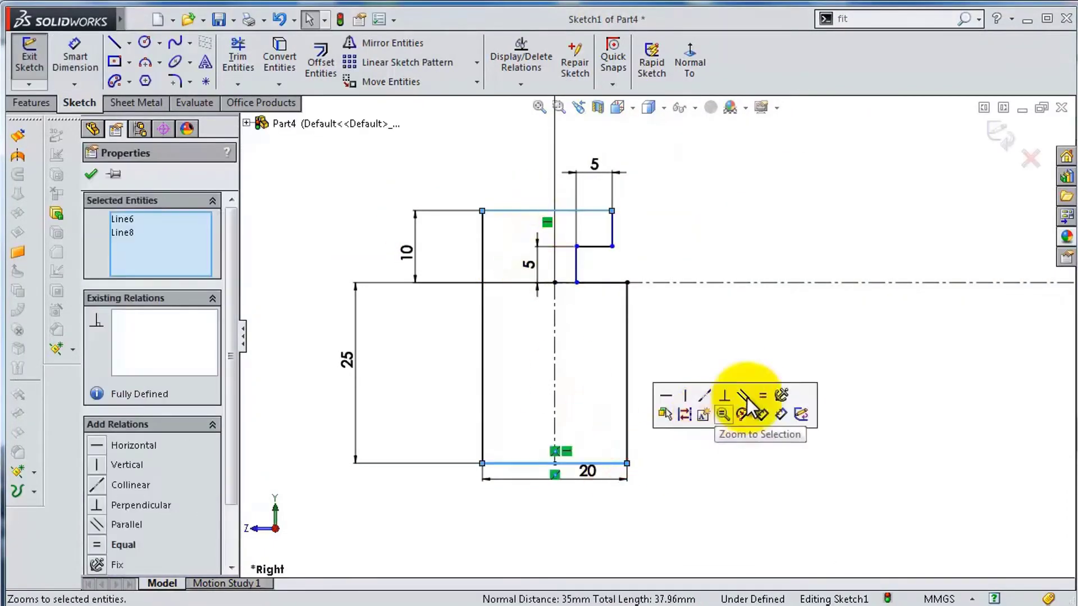
- Revolve the profile about the centerline into a solid ring
click(32, 103)
click(90, 62)
click(770, 158)
click(1004, 134)
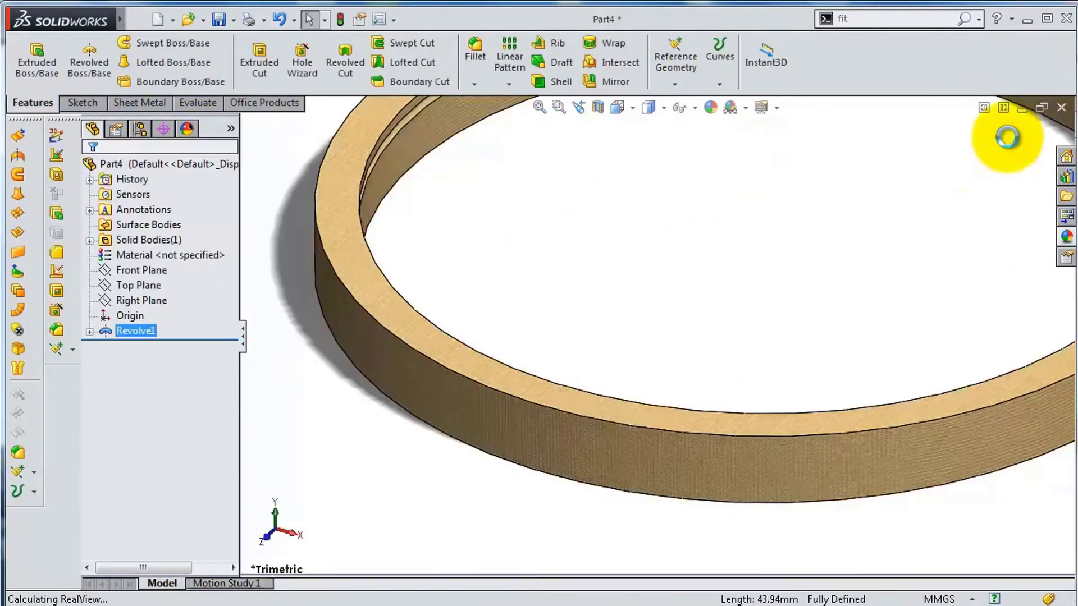
- Fillet two edges of the ring
click(475, 50)
click(456, 400)
click(90, 174)
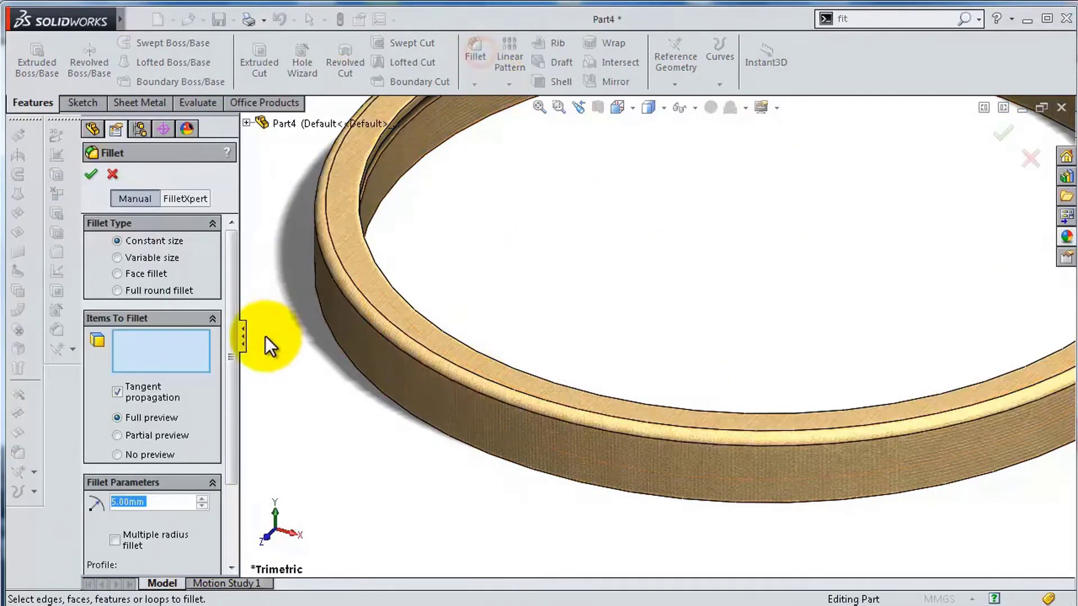
click(473, 237)
- Start a new sketch on the Top Plane and view it normal
click(133, 301)
scroll(554, 251, up, 5)
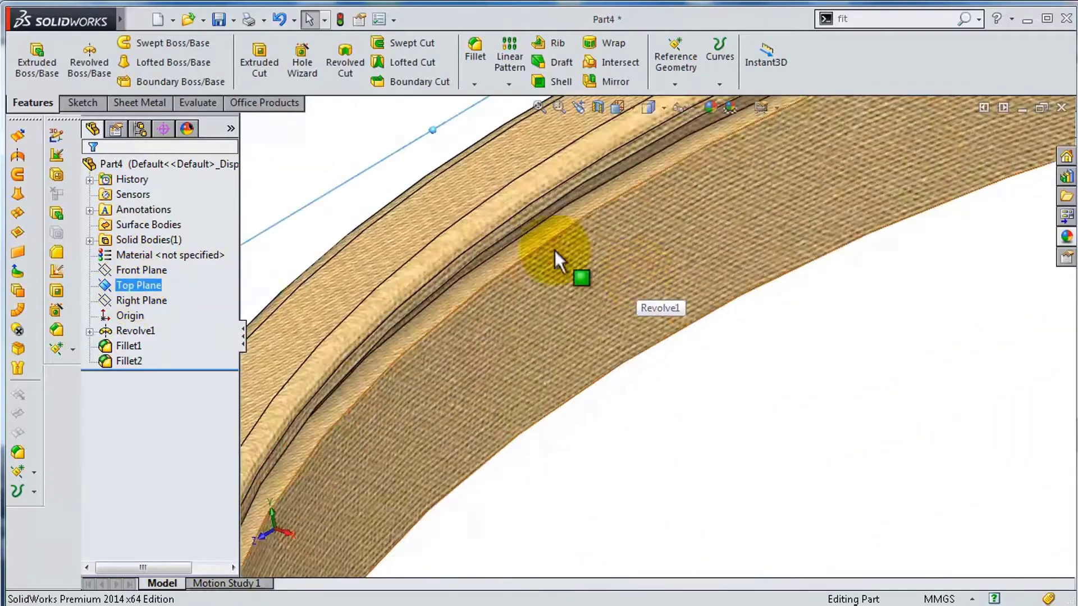
key(ctrl+8)
scroll(752, 317, up, 5)
- Convert the ring's outer edge and draw a 3-point arc inside it with radius 115
click(416, 215)
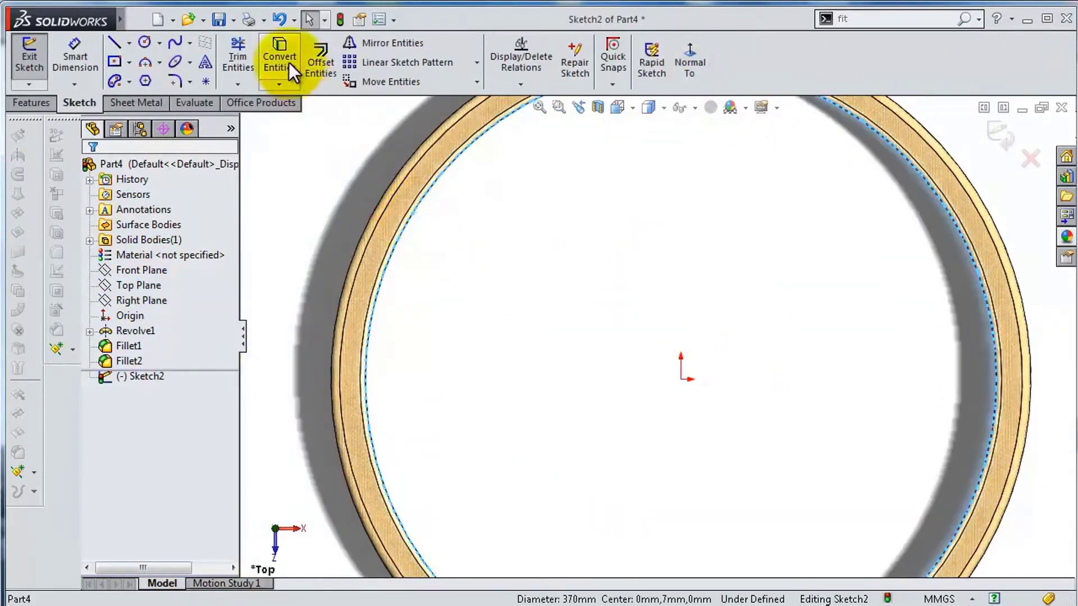
click(283, 62)
click(148, 64)
click(447, 214)
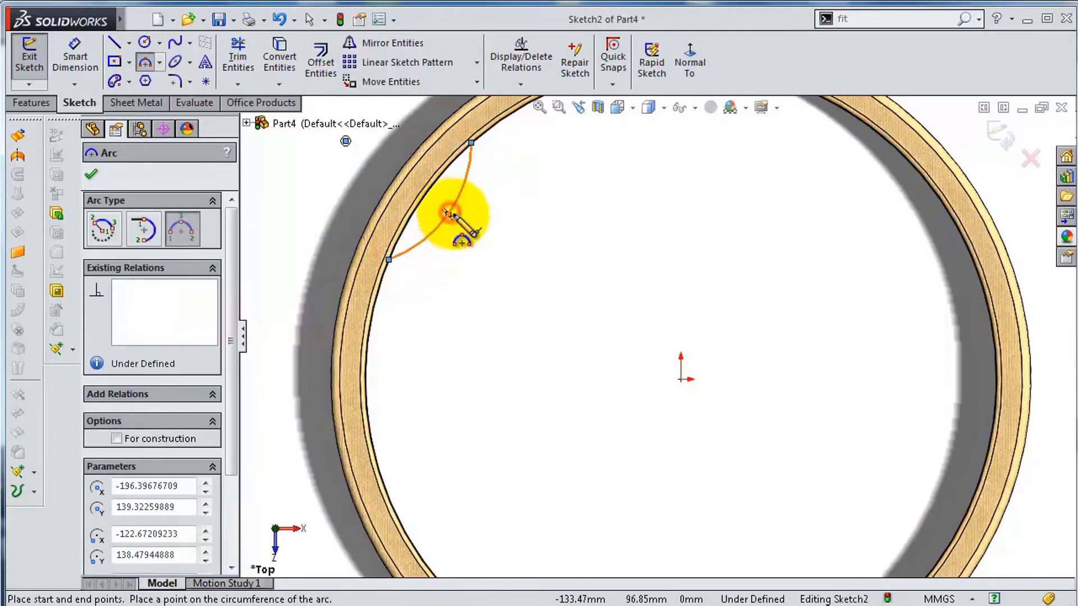
click(500, 229)
click(461, 186)
click(478, 209)
text(115.00mm)
ctrl+middle_drag(482, 210, 603, 295)
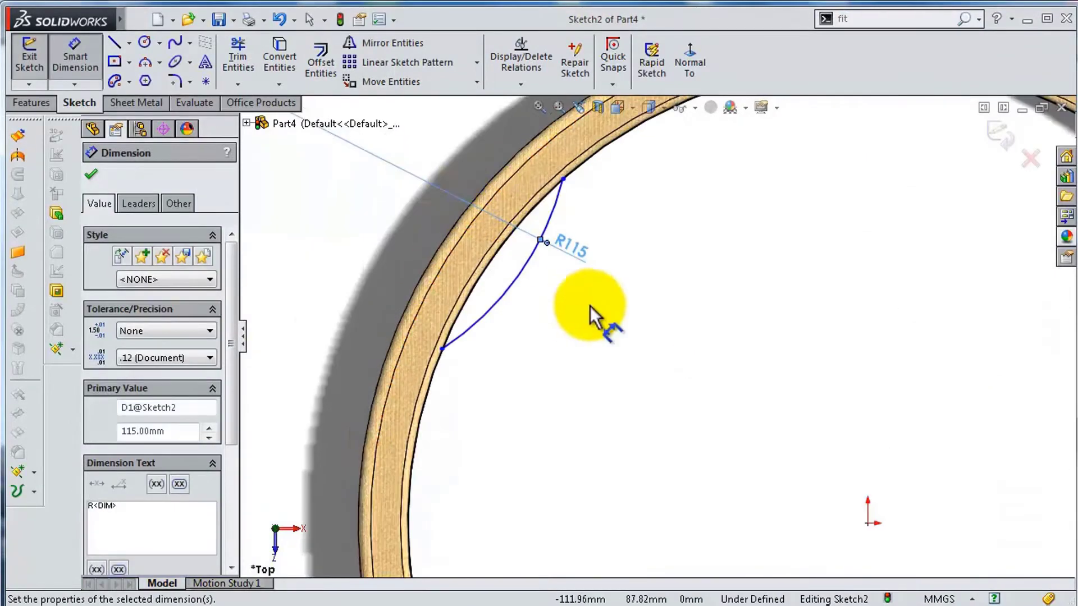
- Add centerlines from the ring centre with a 50° angle between them
click(128, 43)
click(160, 83)
click(399, 179)
click(280, 466)
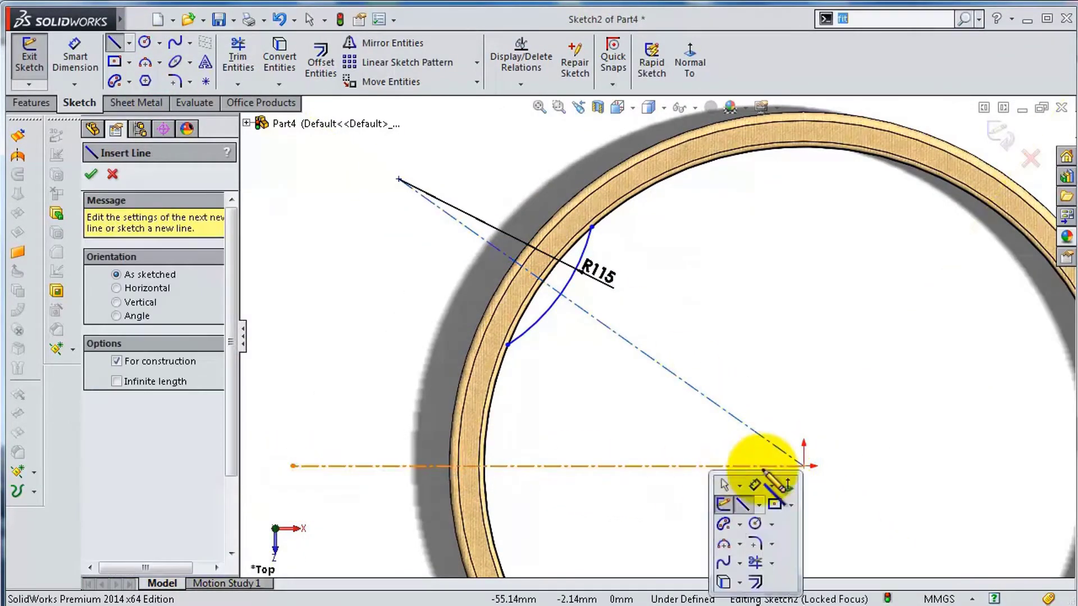
click(729, 494)
click(730, 450)
text(50)
key(Return)
- Dimension the slanted centerline 280.4 mm and mirror the arc across it
ctrl+middle_drag(720, 288, 703, 325)
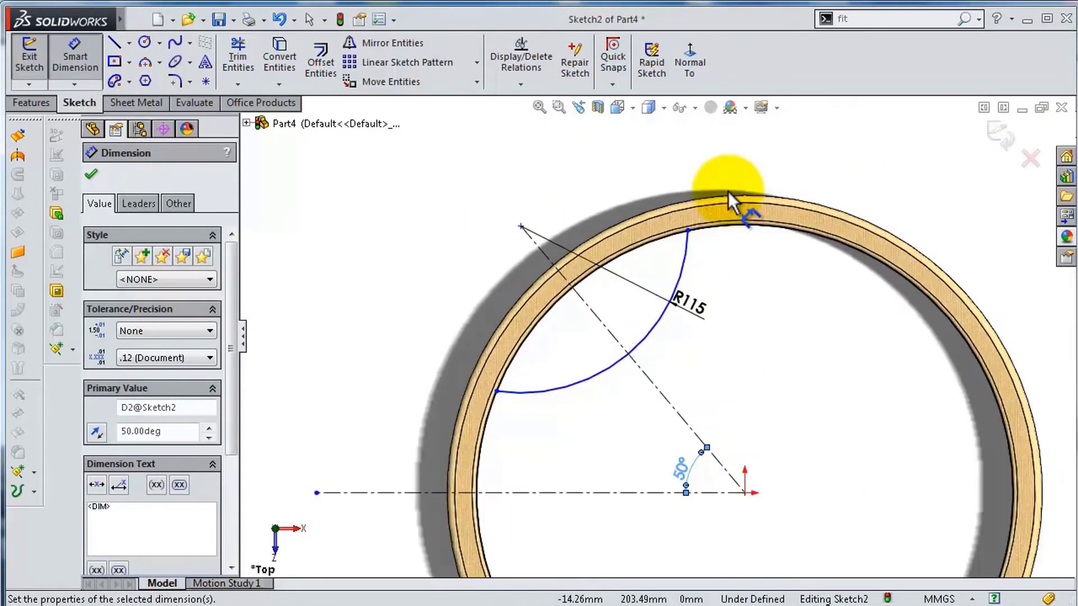
click(663, 393)
click(697, 393)
text(280.4)
key(Return)
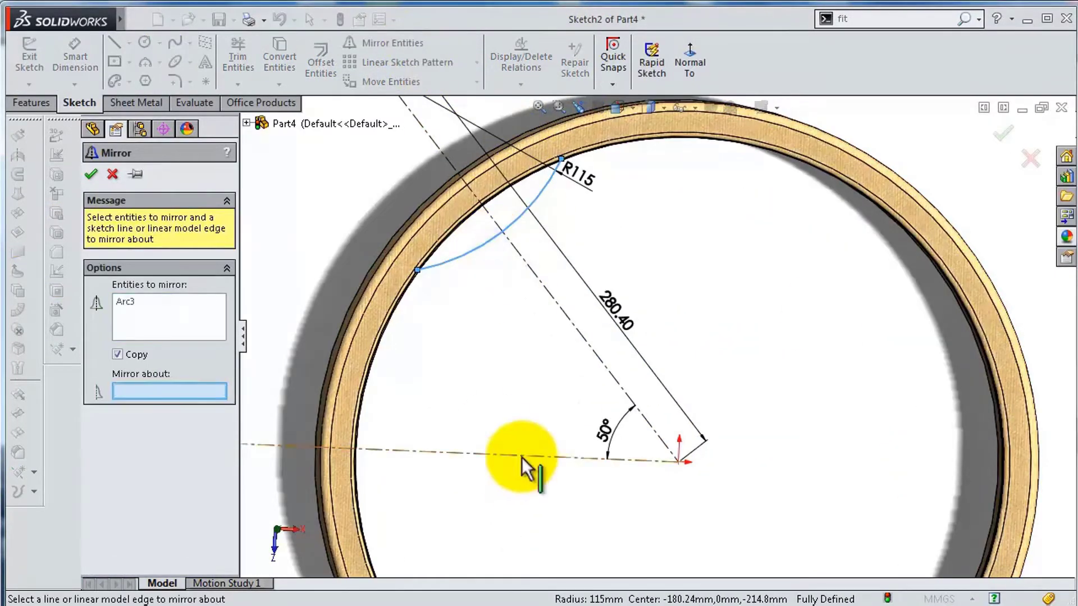
click(521, 457)
key(Return)
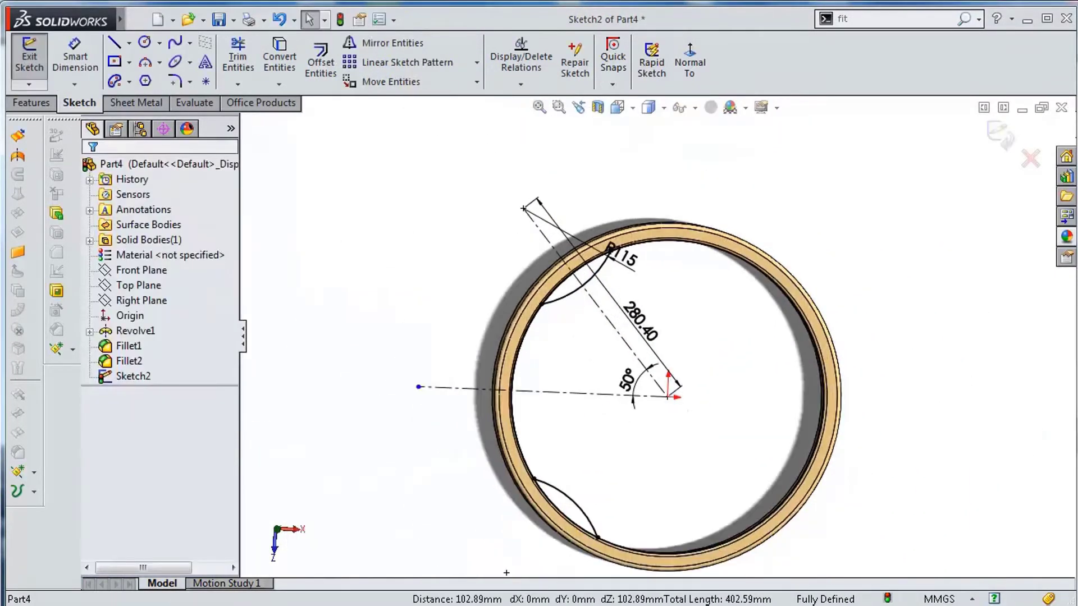
- Extrude both crescent regions Up To Surface to the ring face as pads
click(33, 102)
click(37, 66)
click(517, 491)
click(640, 253)
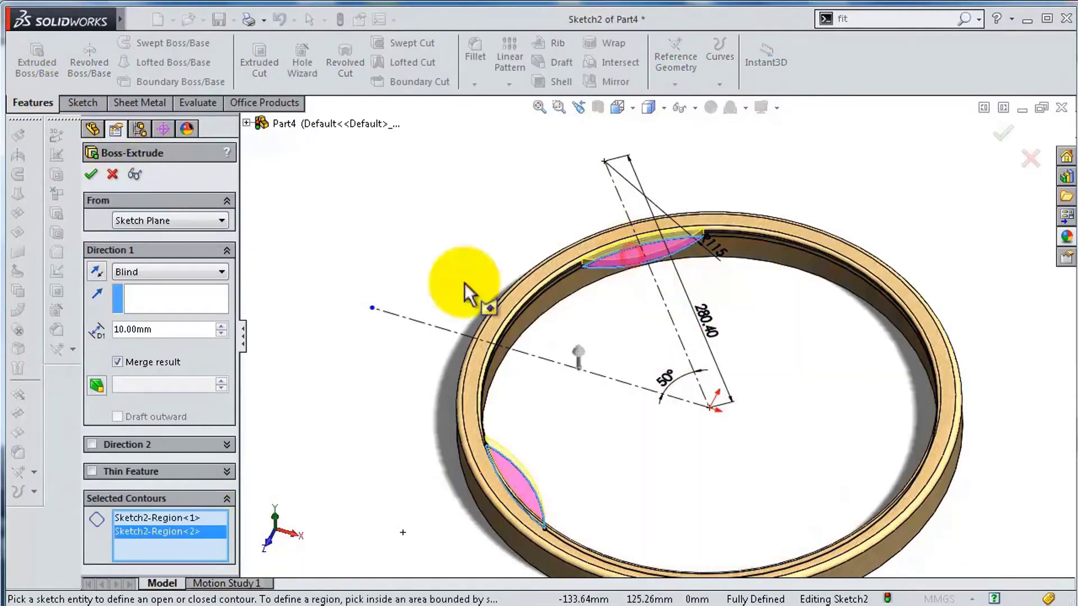
click(145, 319)
click(691, 312)
key(Return)
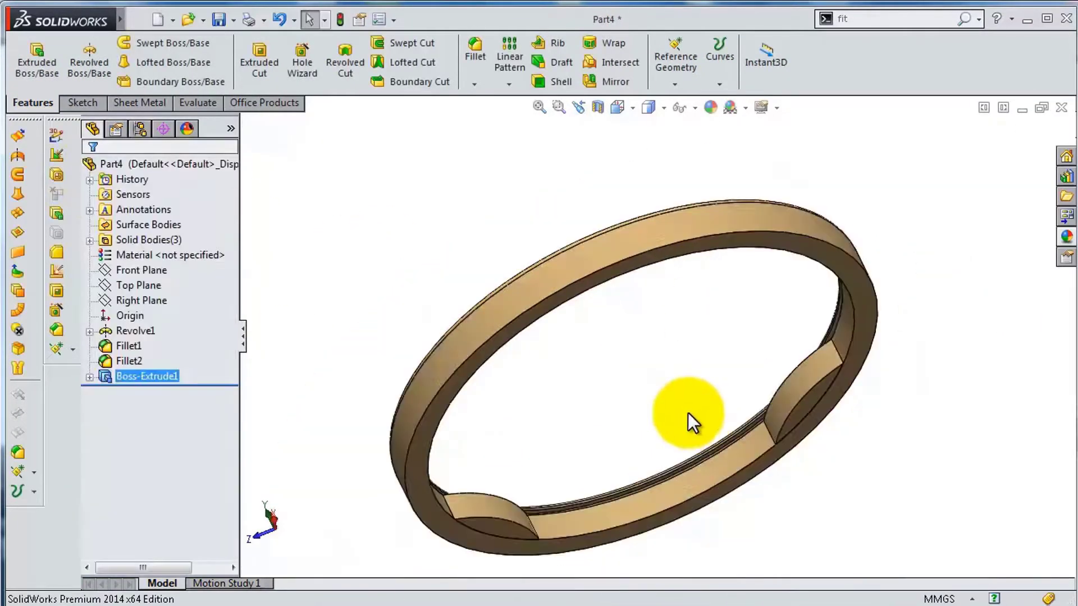
mouse_move(691, 421)
middle_down()
mouse_move(707, 422)
mouse_move(631, 290)
middle_up()
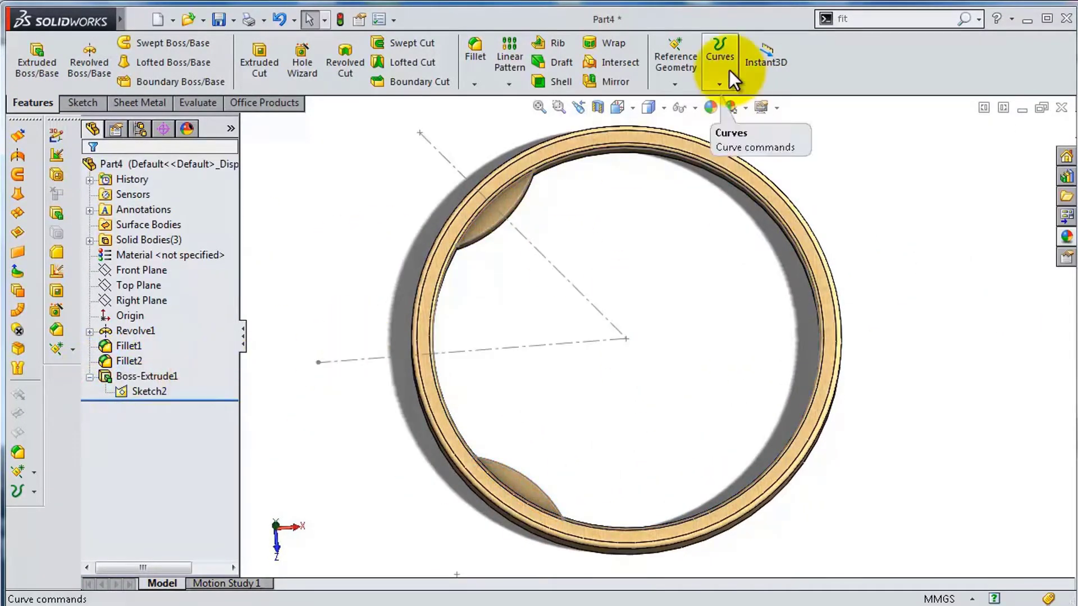
- Sketch a Ø20 circle on the ring face over a pad
click(536, 228)
click(690, 62)
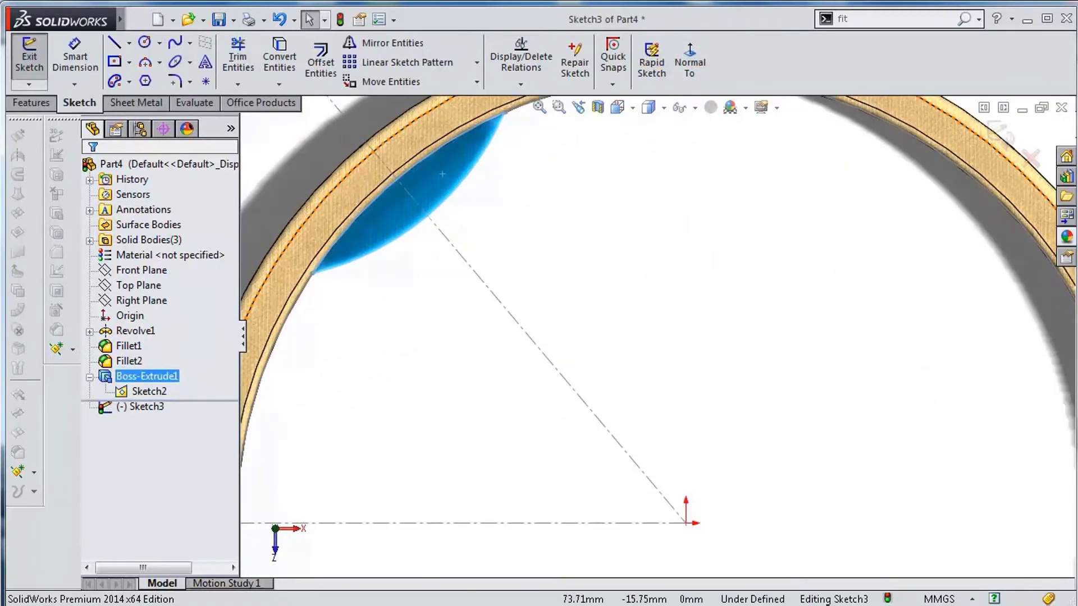
click(144, 42)
scroll(489, 260, up, 3)
drag(520, 266, 562, 281)
click(577, 277)
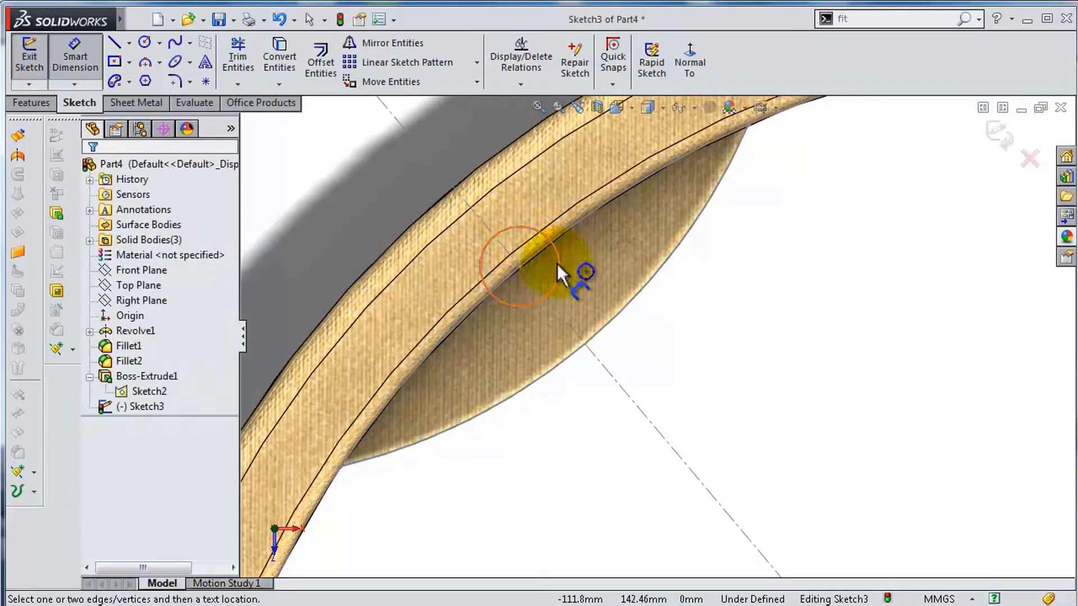
click(365, 222)
text(20)
key(Return)
scroll(642, 440, down, 5)
scroll(642, 439, down, 3)
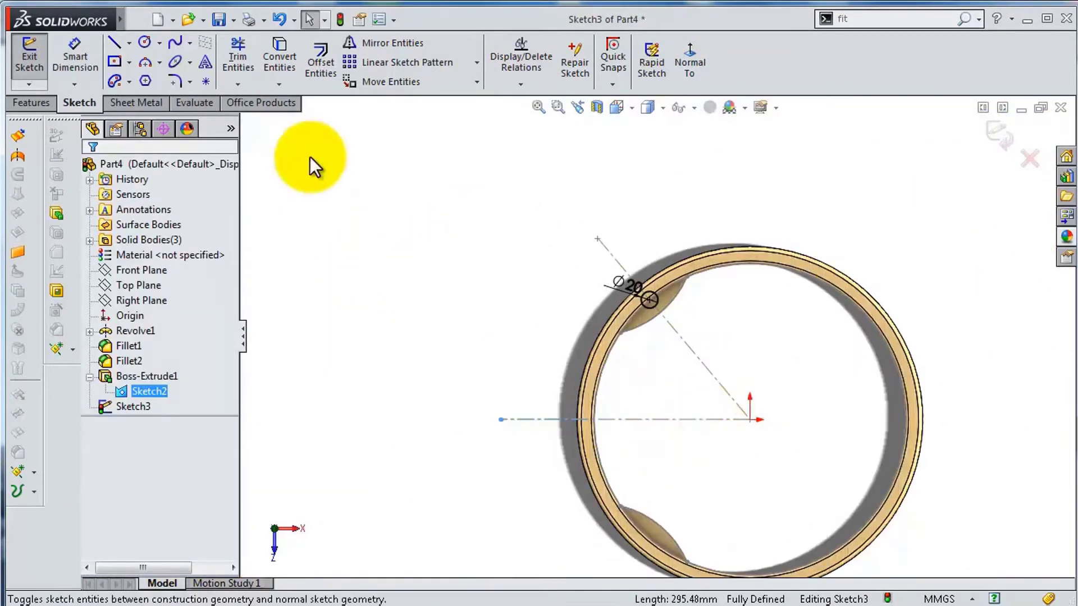
- Make the horizontal line construction and mirror the circle across the centerline
click(705, 372)
click(382, 43)
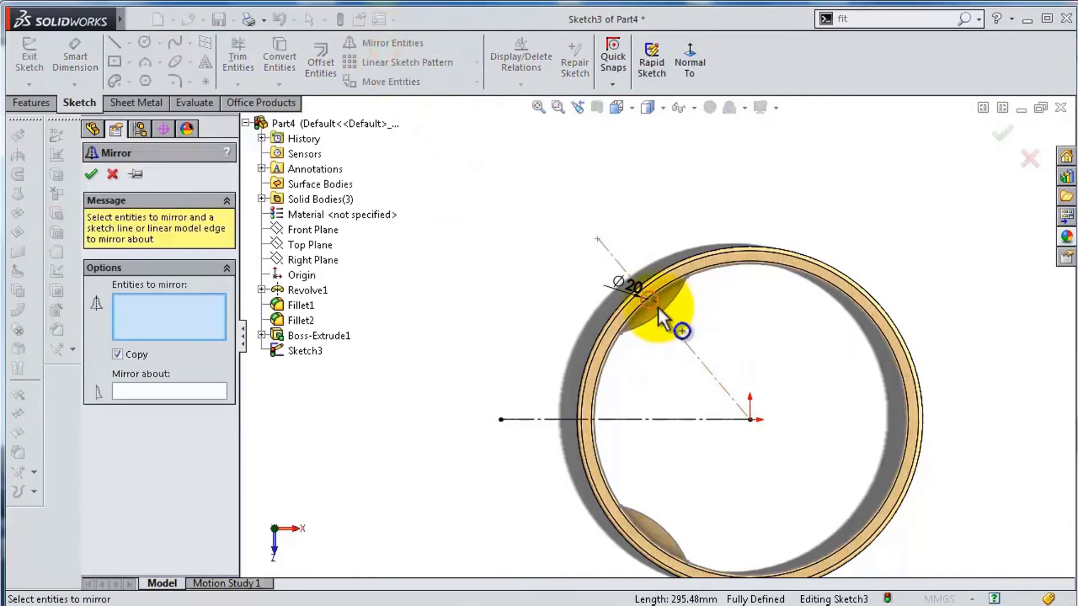
click(653, 303)
click(689, 420)
key(Return)
mouse_move(689, 422)
middle_down()
mouse_move(697, 312)
mouse_move(460, 336)
middle_up()
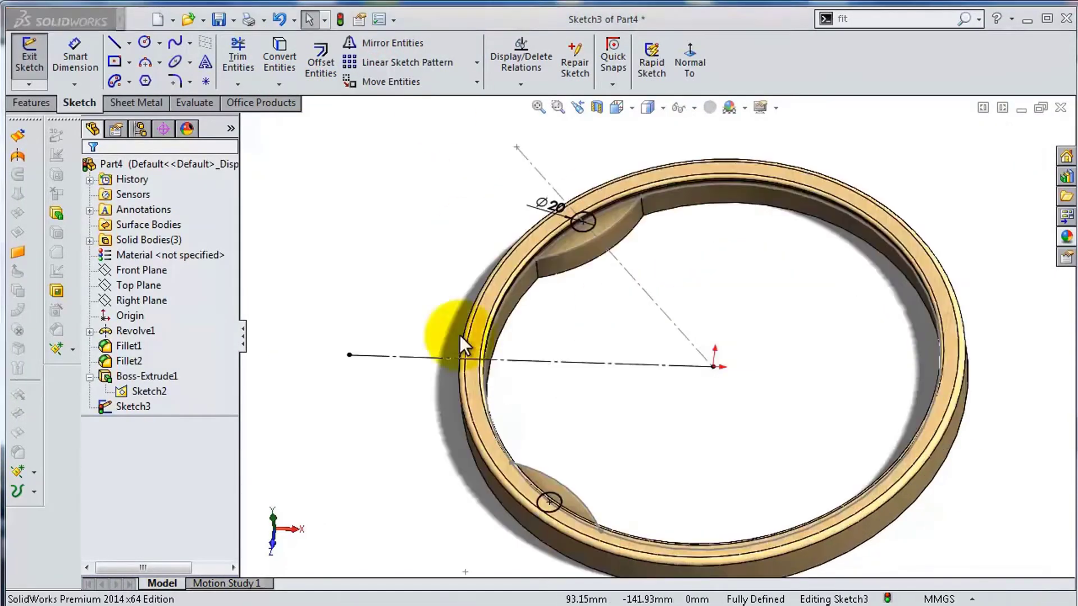
- Cut both circles Through All, starting from an offset, to bore the holes
click(31, 102)
click(252, 62)
click(158, 270)
click(167, 298)
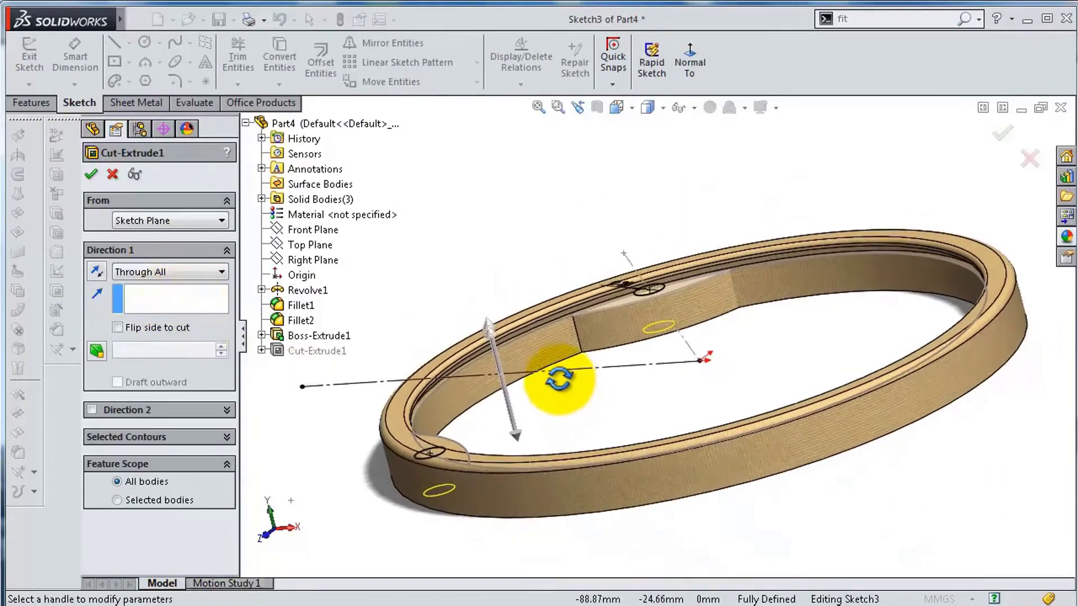
click(138, 221)
click(135, 271)
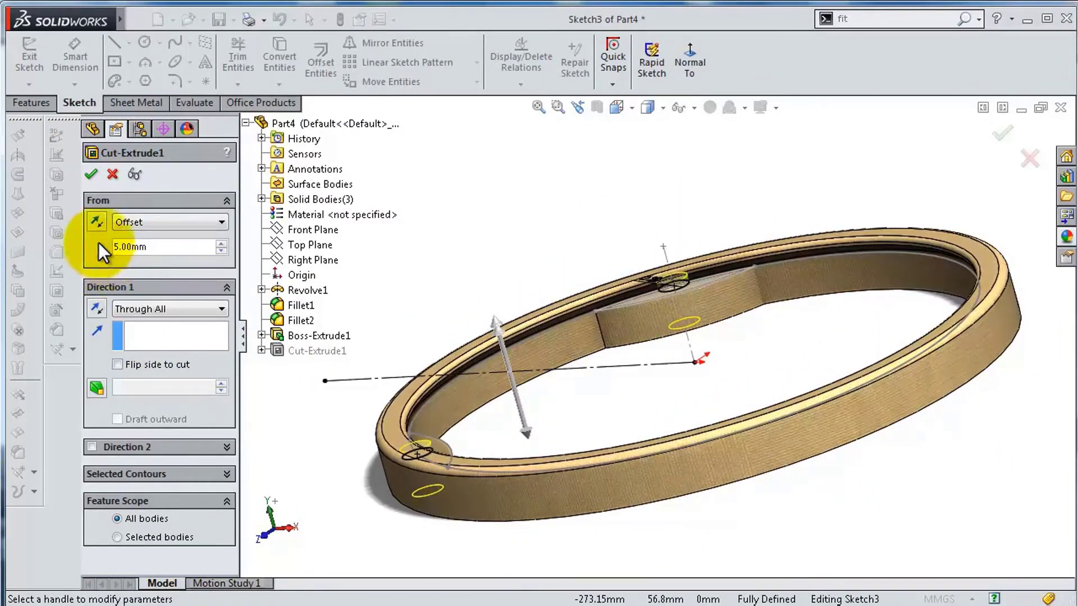
key(Return)
mouse_move(367, 213)
middle_down()
mouse_move(794, 315)
mouse_move(696, 409)
mouse_move(597, 436)
mouse_move(741, 345)
mouse_move(751, 392)
mouse_move(392, 159)
middle_up()
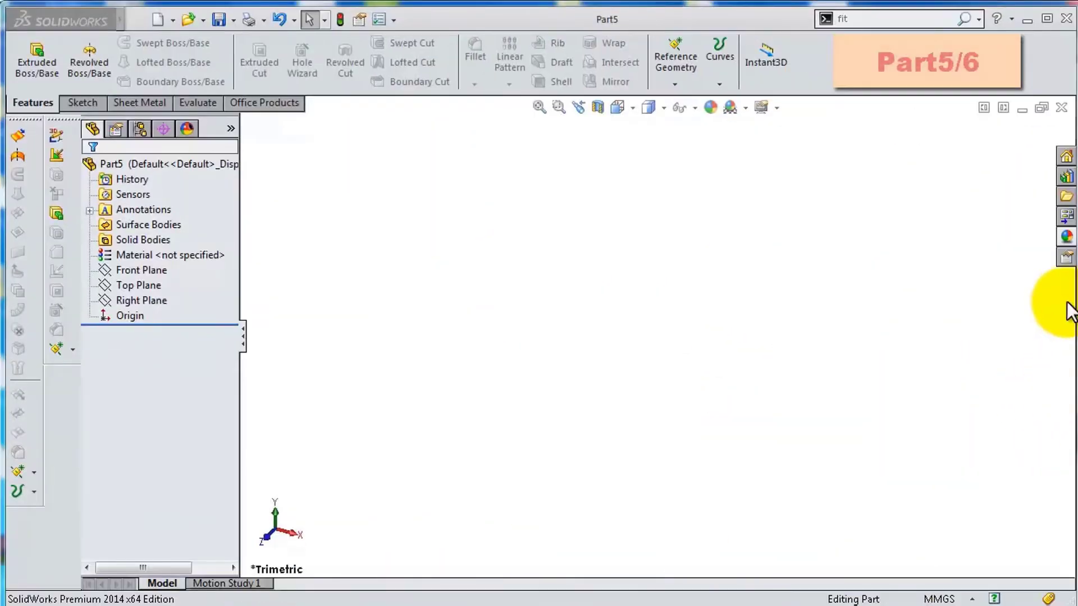
- Draw vertical and horizontal centerlines from the origin, the horizontal one 194 mm long
click(657, 336)
click(657, 275)
click(946, 276)
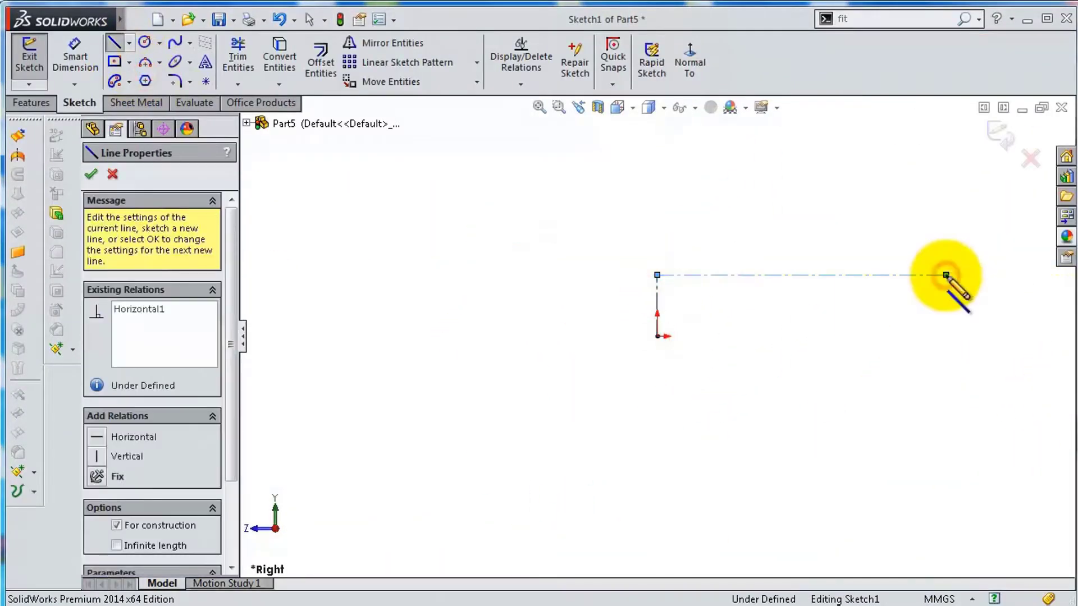
click(803, 275)
click(842, 236)
text(194)
key(Return)
- Dimension the vertical centerline 10 mm and the right end segment 20 mm
click(657, 314)
click(644, 325)
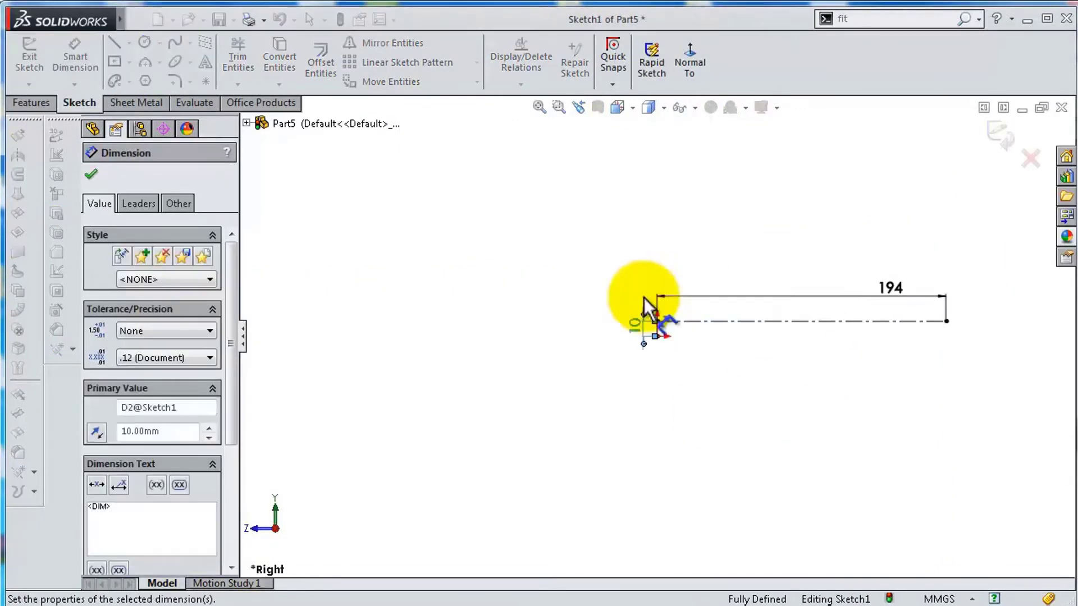
scroll(644, 311, down, 3)
click(914, 301)
click(954, 334)
text(20)
key(Return)
- Draw a spline from the lower right point to the horizontal centerline
key(s)
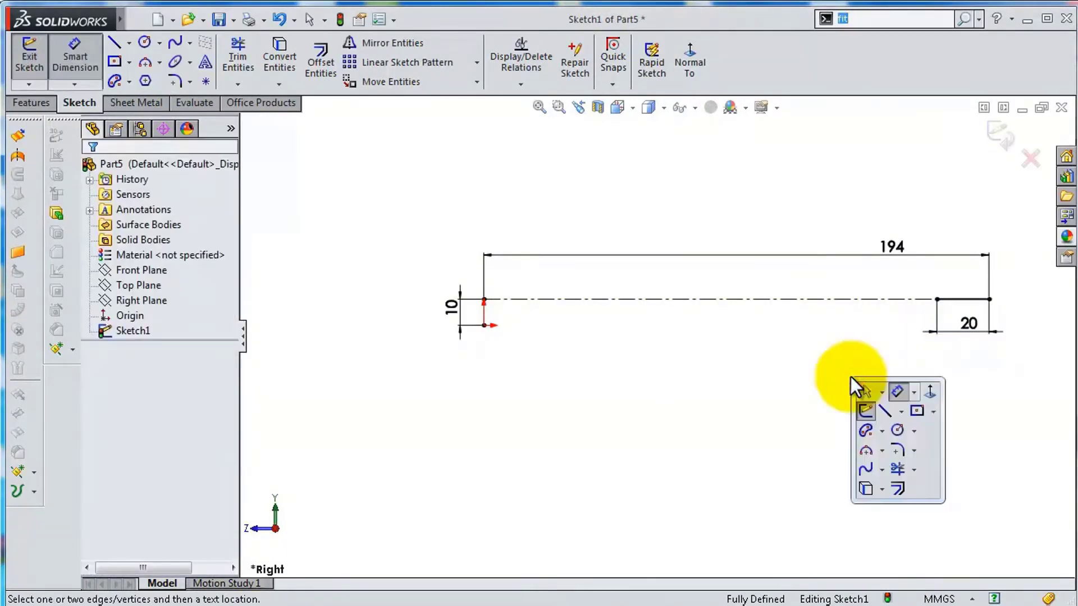
click(866, 469)
click(938, 300)
click(484, 325)
right_click(517, 356)
key(Escape)
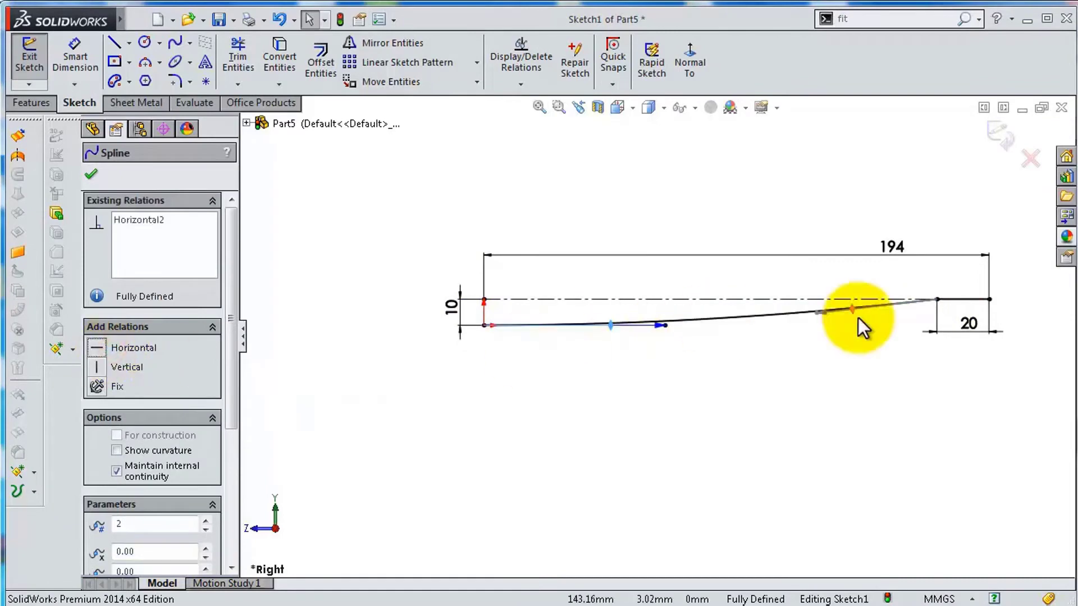
- Set the spline's tangent handle dimensions to 300 and 100
click(847, 354)
right_drag(846, 362, 846, 337)
click(602, 325)
click(612, 362)
key(Return)
click(836, 301)
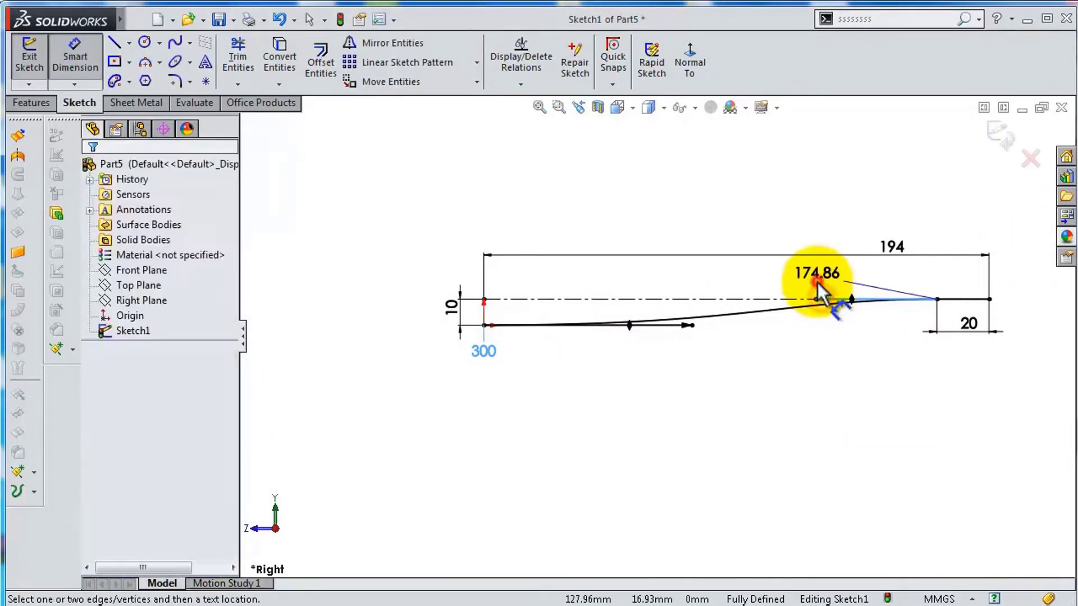
click(818, 282)
text(100)
key(Return)
- Revolve the profile 360° into a surface and thicken it 5 mm
click(18, 156)
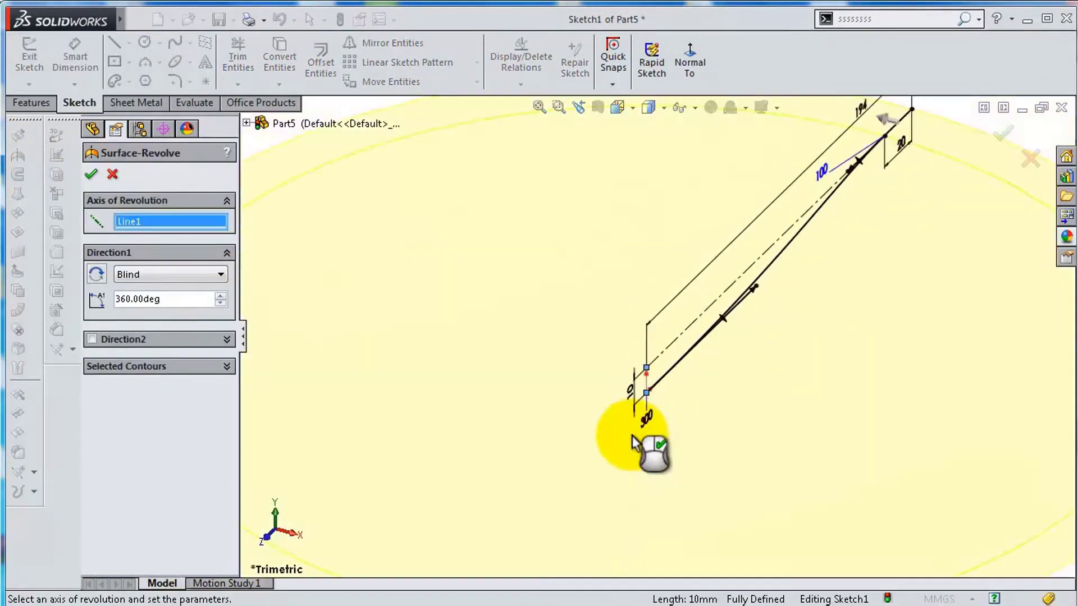
click(1004, 133)
click(837, 18)
text(th)
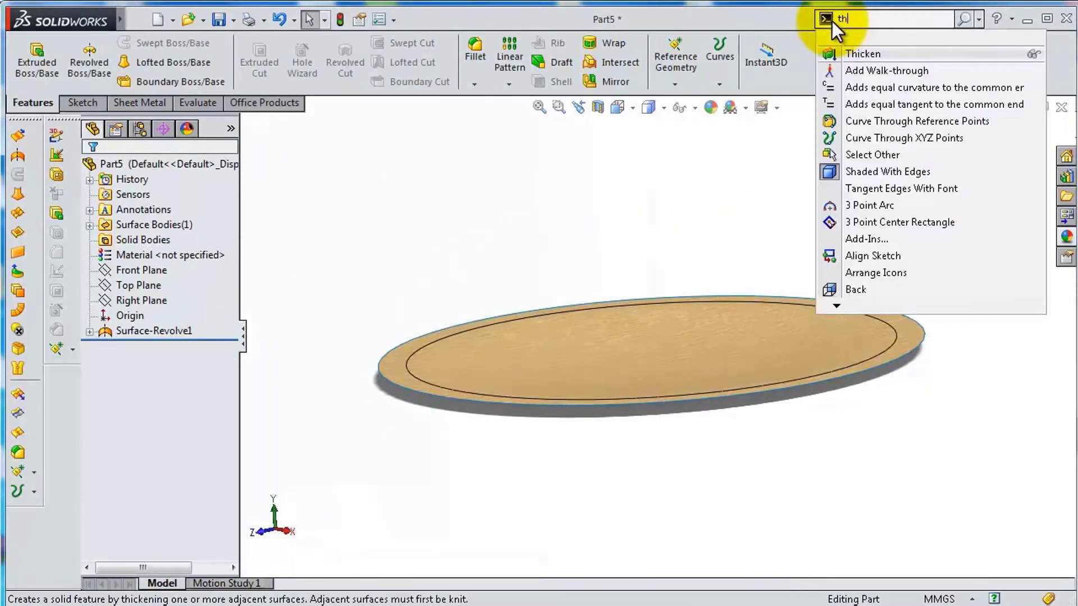
click(868, 54)
click(802, 381)
double_click(162, 285)
text(5)
key(Return)
click(1001, 129)
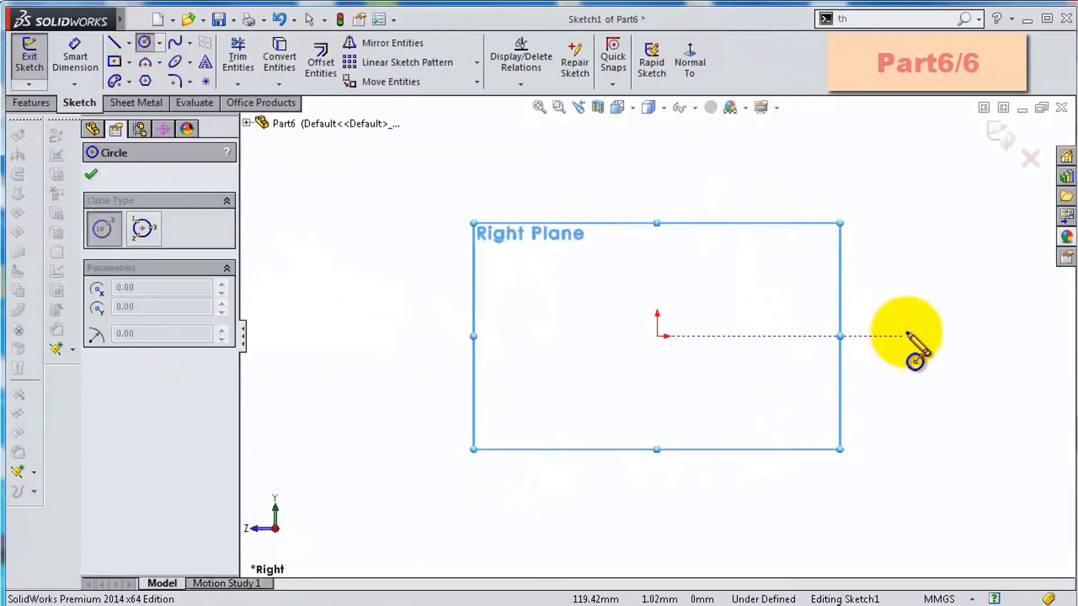
- Draw a Ø25 circle placed 175 mm from the origin
drag(910, 335, 923, 336)
click(962, 336)
click(927, 298)
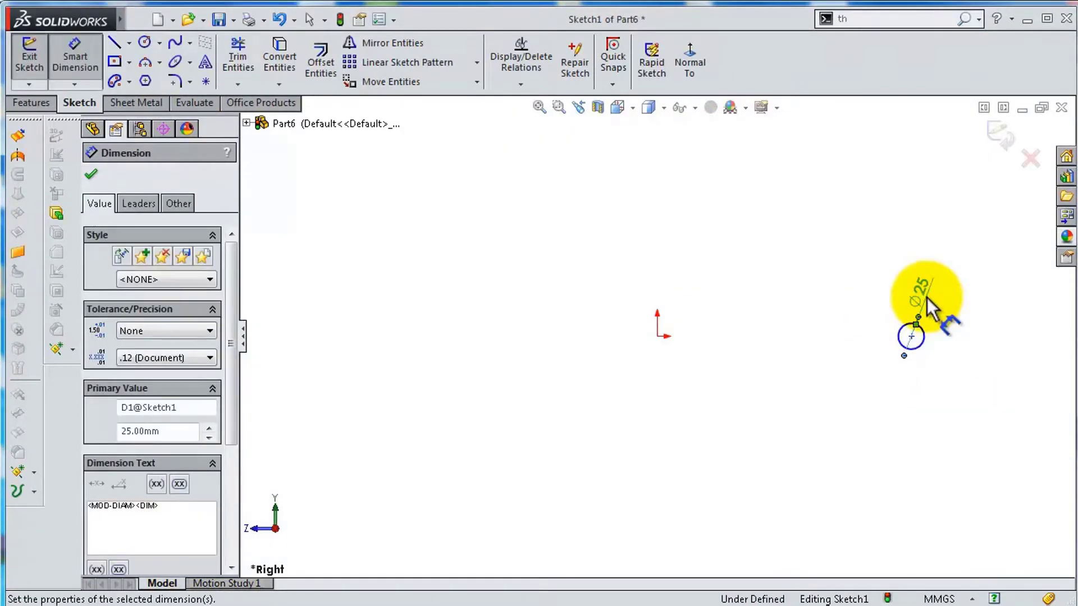
click(911, 335)
click(658, 336)
click(749, 394)
text(175)
key(Return)
click(730, 307)
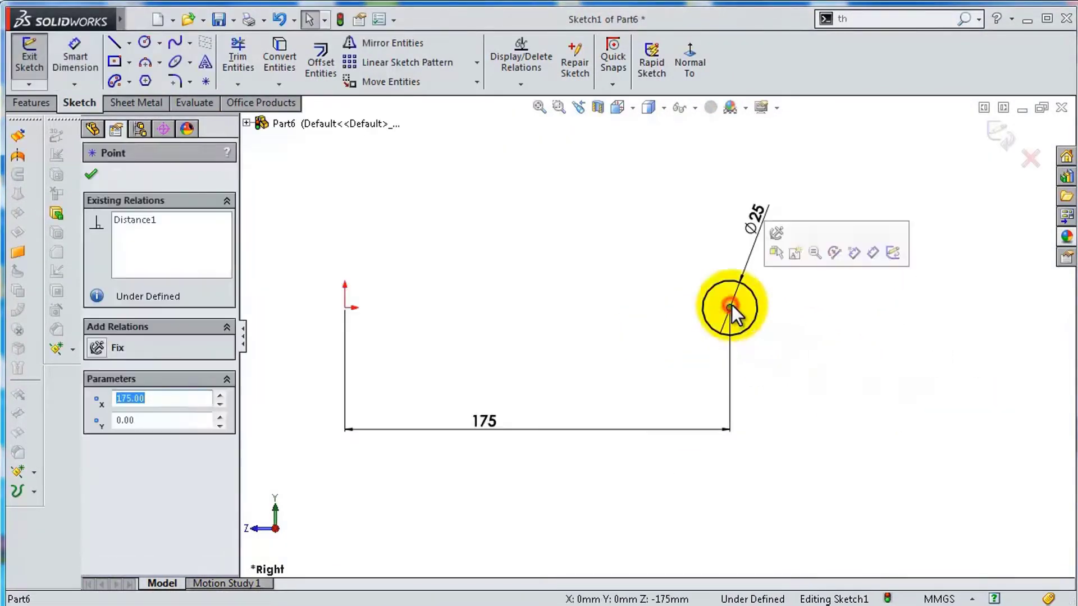
- Add a vertical centerline through the origin and revolve the circle around it
click(461, 309)
click(130, 42)
click(152, 67)
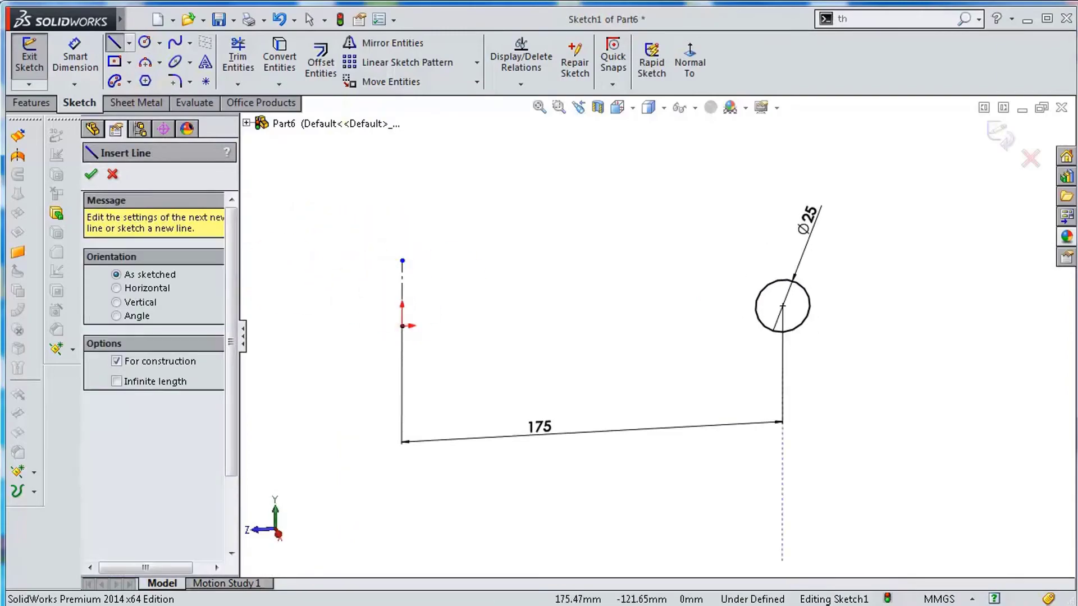
click(33, 102)
click(89, 62)
click(91, 174)
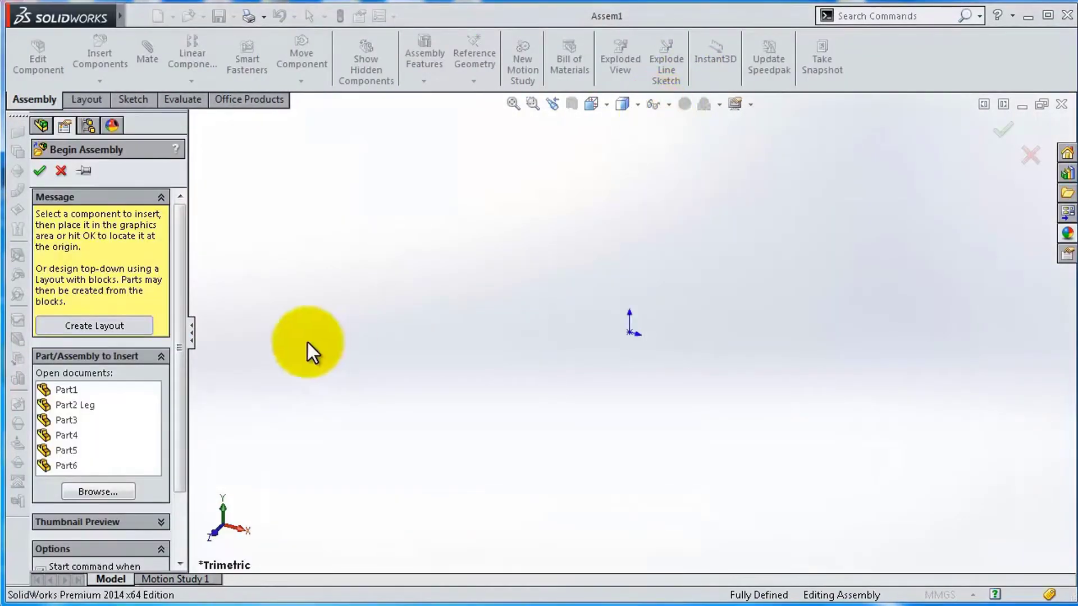
- Insert the Part4 ring at the assembly origin and the Part2 leg beside it
click(66, 435)
click(635, 336)
middle_drag(640, 449, 646, 477)
click(100, 56)
click(79, 391)
click(423, 348)
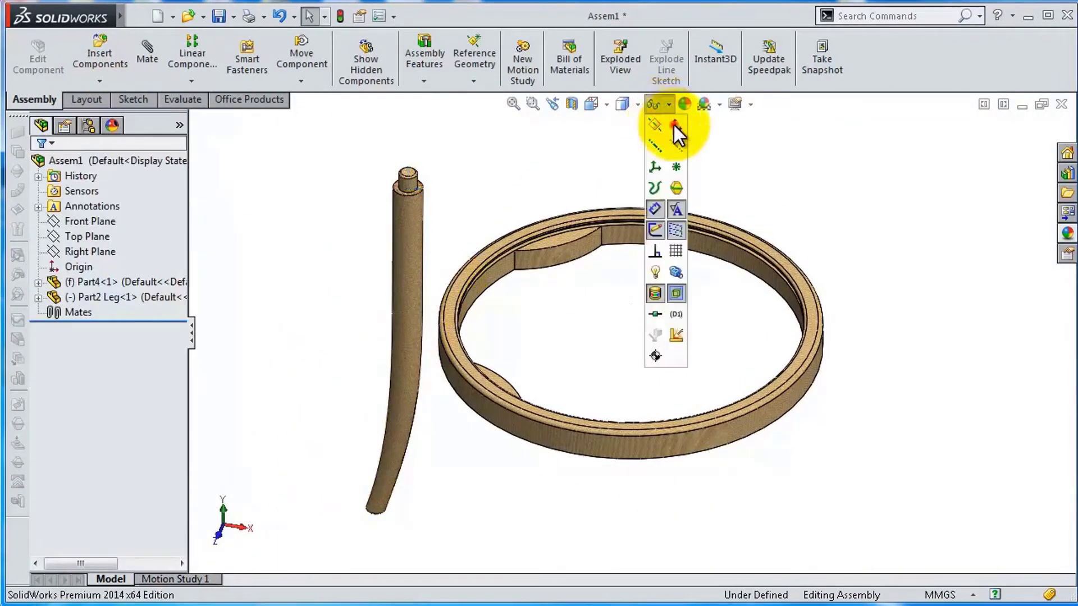
- Mate the leg's peg into the ring's hole
click(343, 193)
click(147, 56)
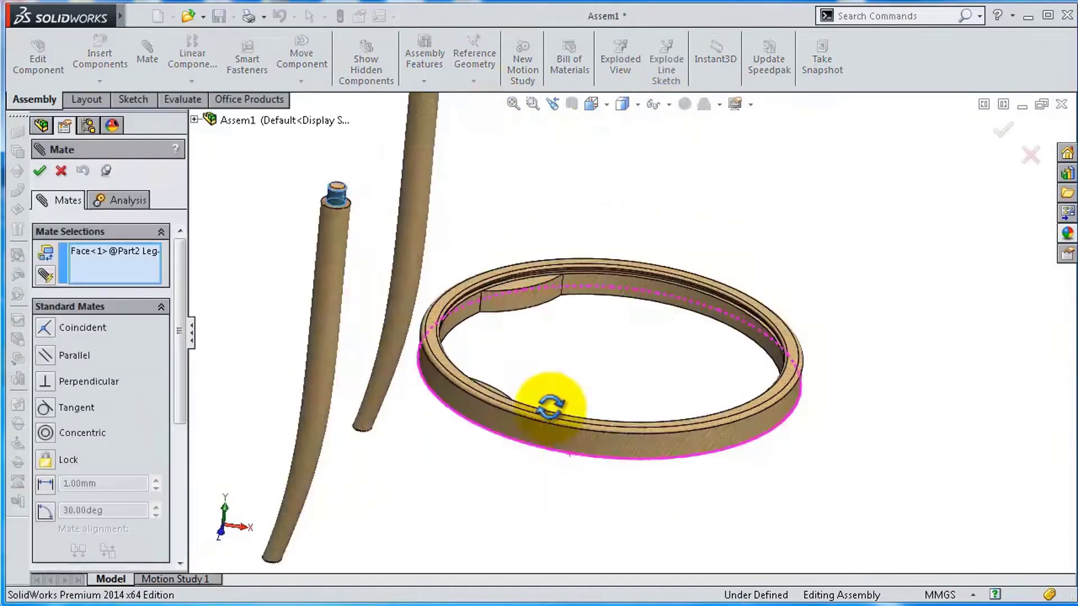
scroll(631, 402, down, 5)
click(631, 402)
mouse_move(615, 392)
middle_down()
mouse_move(646, 415)
mouse_move(608, 341)
middle_up()
click(646, 416)
click(608, 341)
key(Escape)
scroll(698, 305, up, 5)
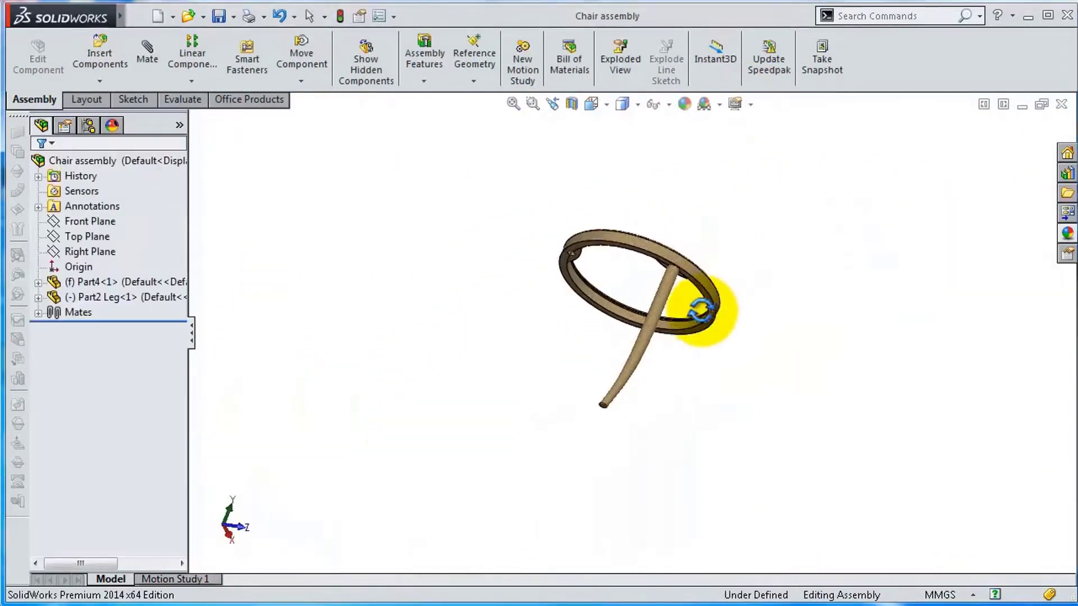
middle_drag(698, 305, 682, 360)
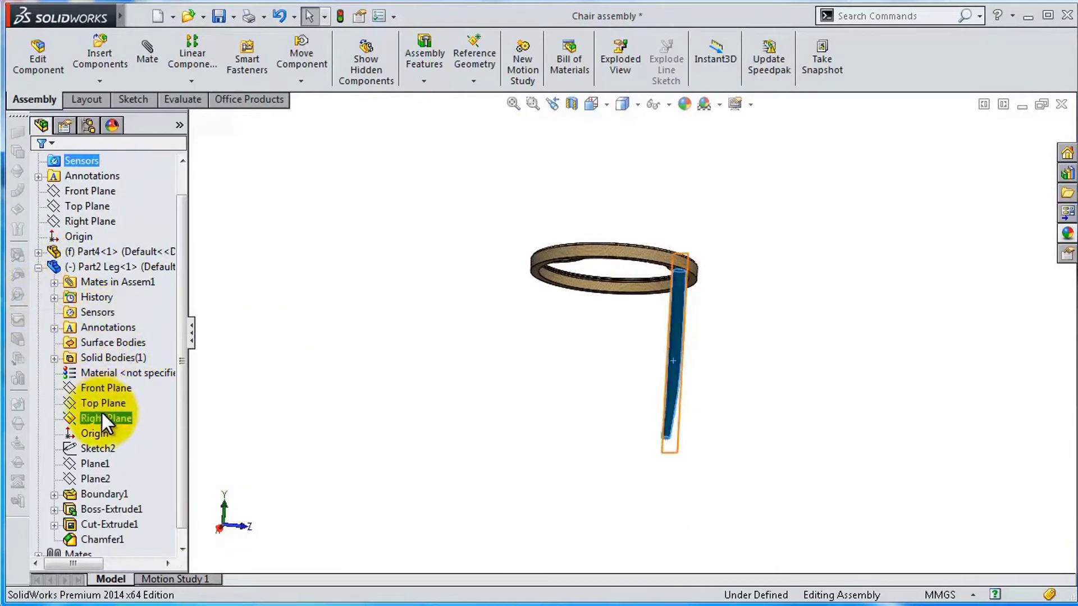
- Add a 45° angle mate between the assembly Front Plane and the leg's Right Plane
click(103, 420)
mouse_move(589, 320)
middle_down()
mouse_move(483, 472)
mouse_move(570, 493)
middle_up()
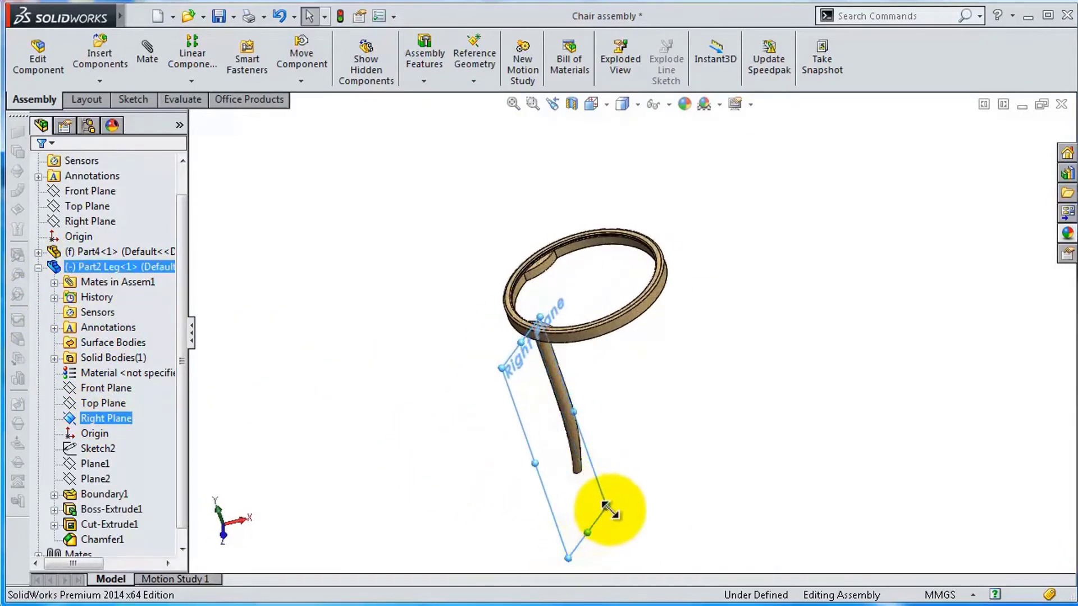
click(80, 186)
ctrl+click(106, 419)
middle_drag(388, 393, 416, 494)
click(147, 56)
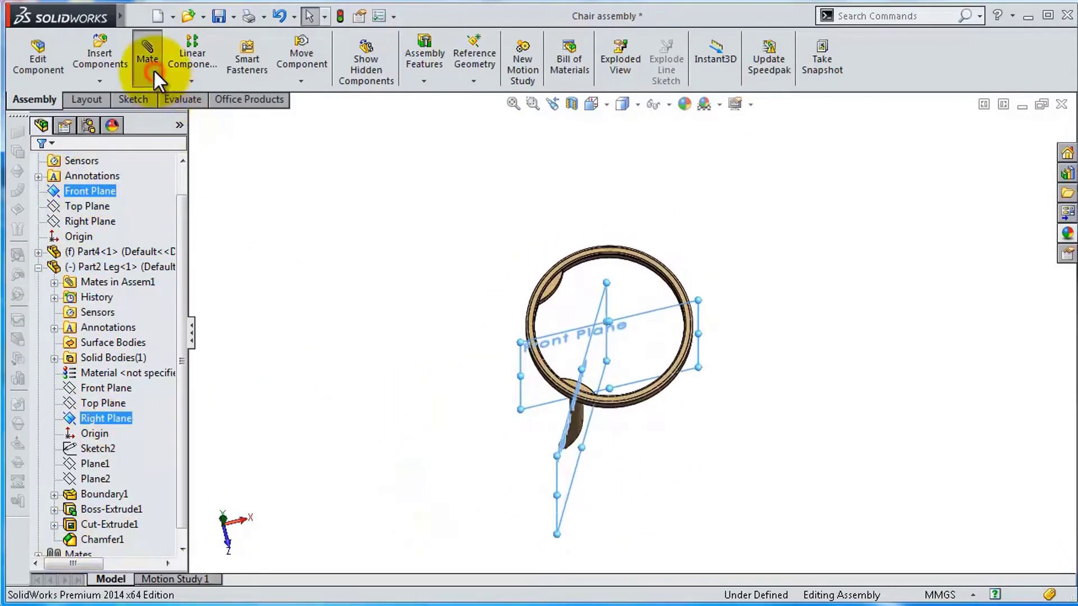
text(45)
key(Return)
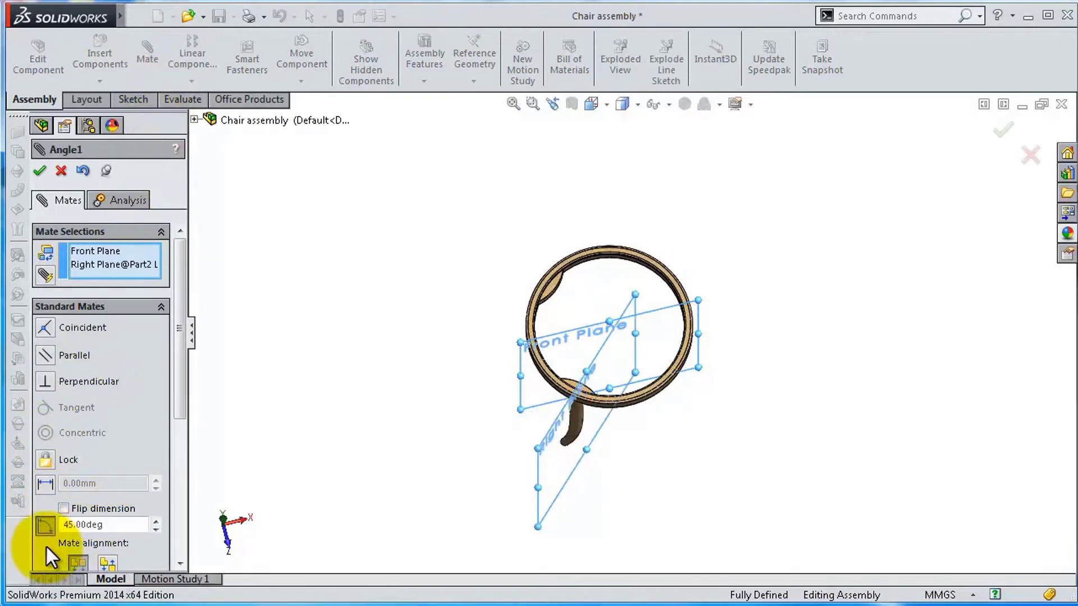
- Flip the leg's 45° angle direction, confirm the mate, and check the mirrored second leg
middle_drag(368, 505, 378, 432)
click(78, 563)
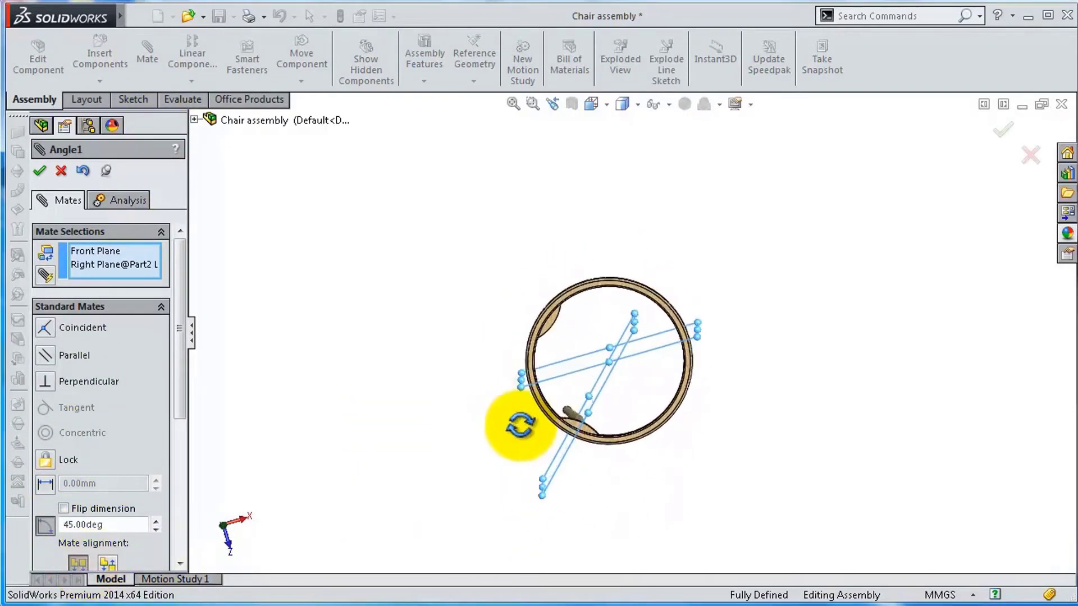
middle_drag(518, 423, 524, 382)
click(64, 509)
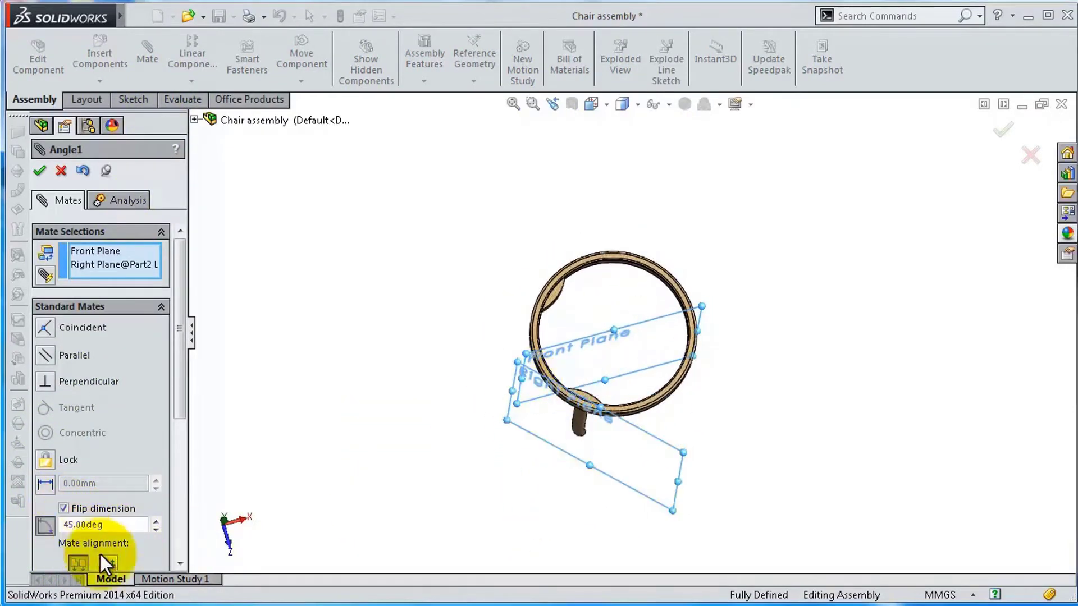
mouse_move(474, 541)
middle_down()
mouse_move(452, 506)
mouse_move(461, 562)
mouse_move(500, 440)
middle_up()
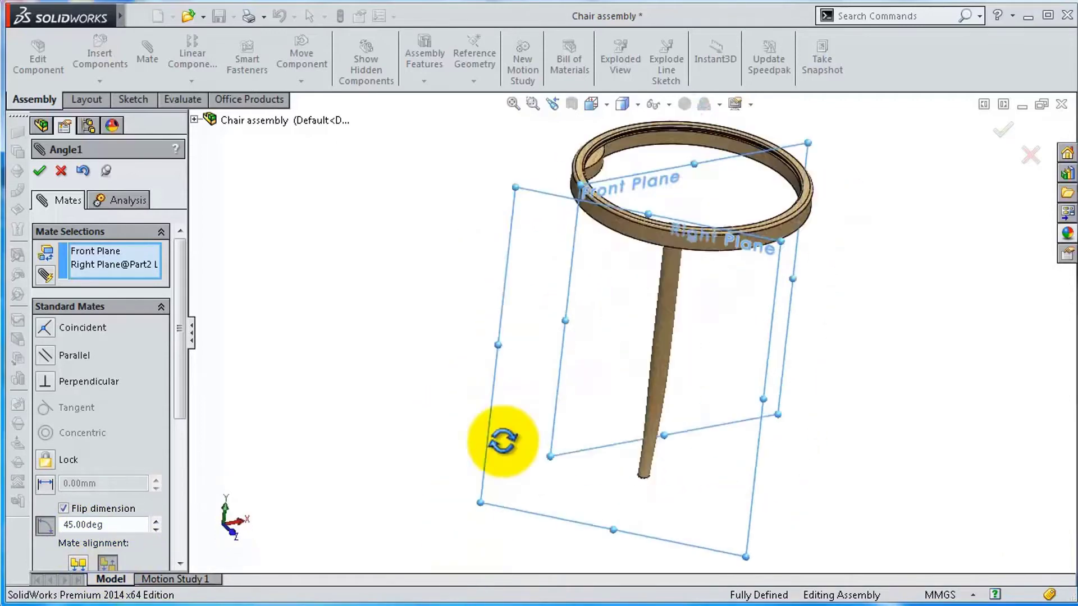
click(39, 171)
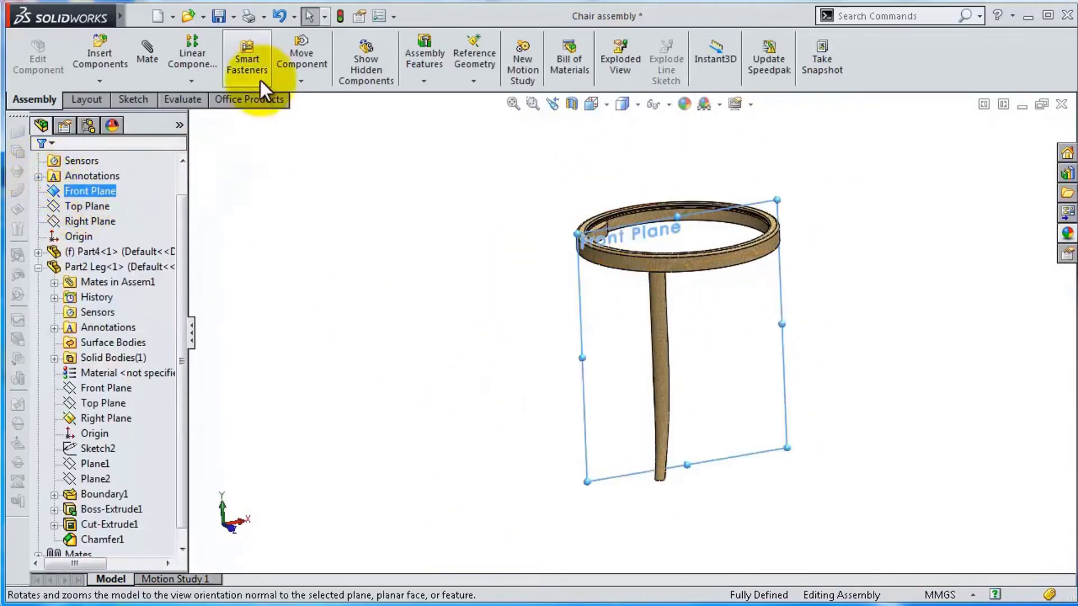
mouse_move(553, 304)
middle_down()
mouse_move(551, 270)
mouse_move(621, 253)
mouse_move(552, 269)
mouse_move(673, 342)
middle_up()
- Insert the backrest part beside the seat and rotate it upright
click(99, 53)
click(69, 375)
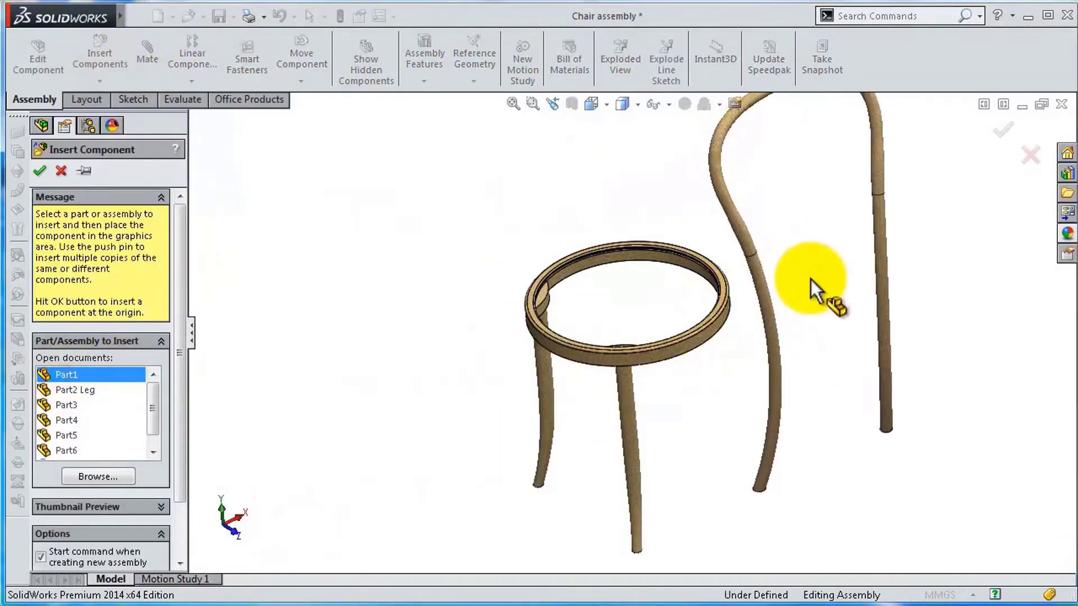
click(811, 280)
click(191, 81)
click(301, 82)
click(326, 112)
mouse_move(939, 180)
mouse_down()
mouse_move(751, 301)
mouse_move(818, 197)
mouse_up()
key(Escape)
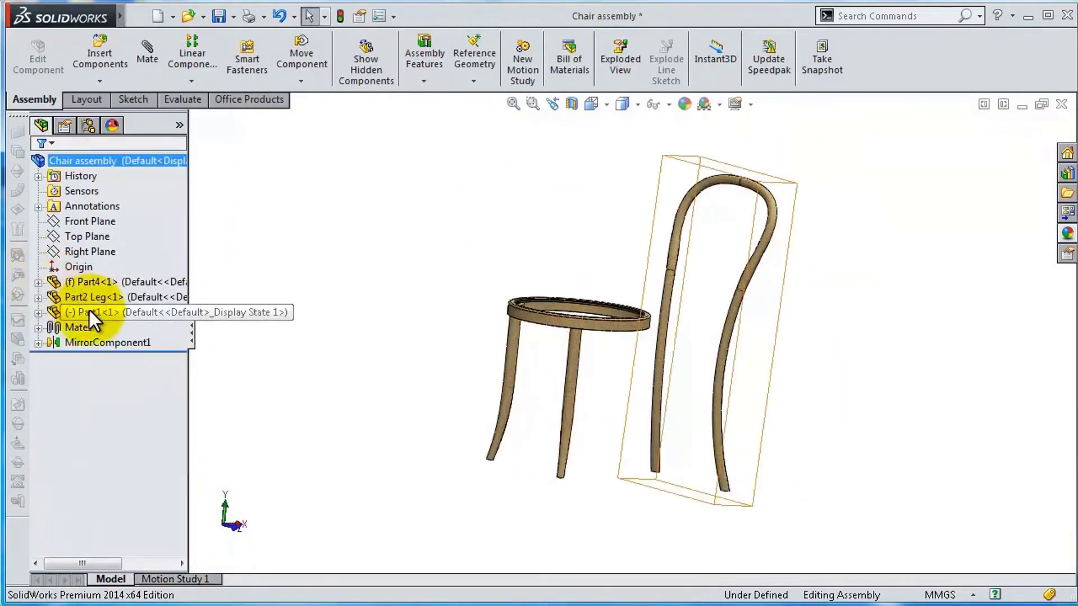
- Mate the backrest's Right Plane to a matching assembly plane
click(135, 311)
click(38, 313)
click(106, 449)
middle_drag(427, 315, 481, 378)
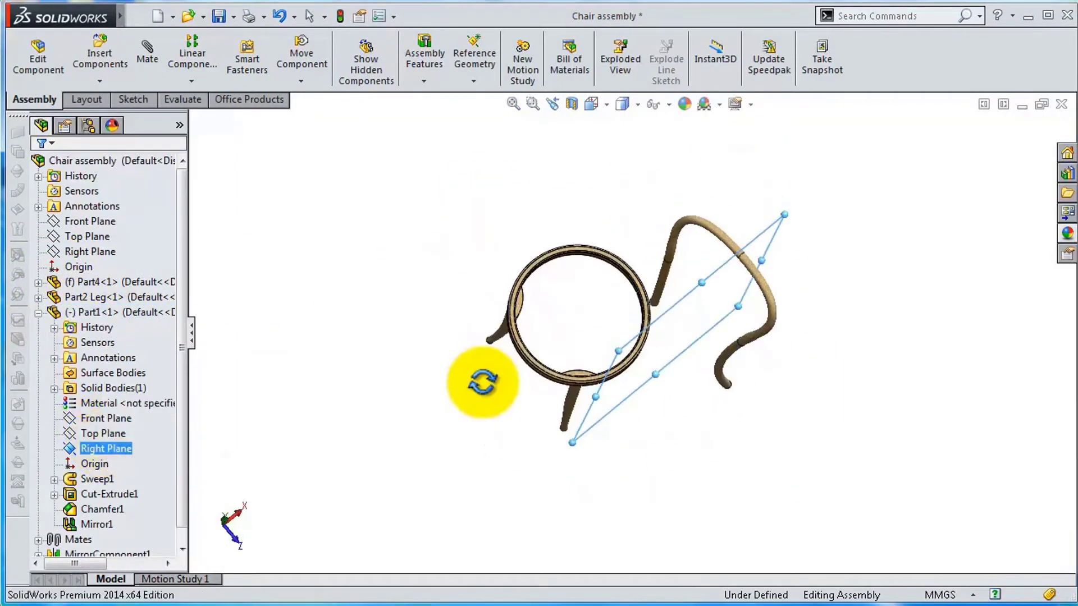
ctrl+click(89, 221)
click(138, 185)
click(98, 183)
key(ctrl+1)
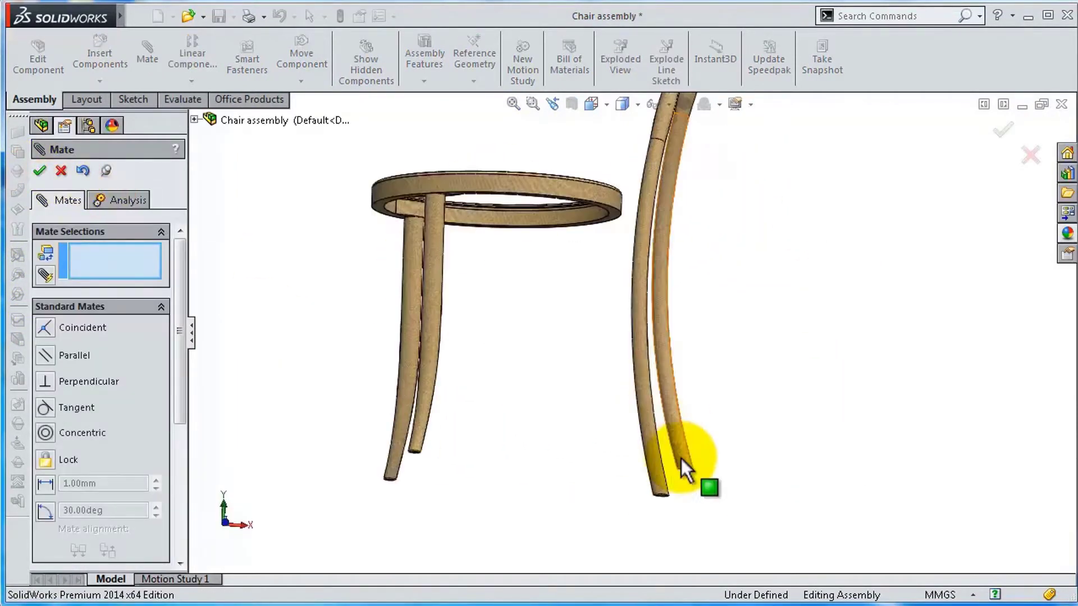
- Make the backrest leg's end face coincident with the front leg's end face
scroll(681, 459, up, 5)
click(658, 458)
scroll(448, 436, up, 5)
scroll(494, 322, down, 5)
click(494, 322)
scroll(770, 325, up, 5)
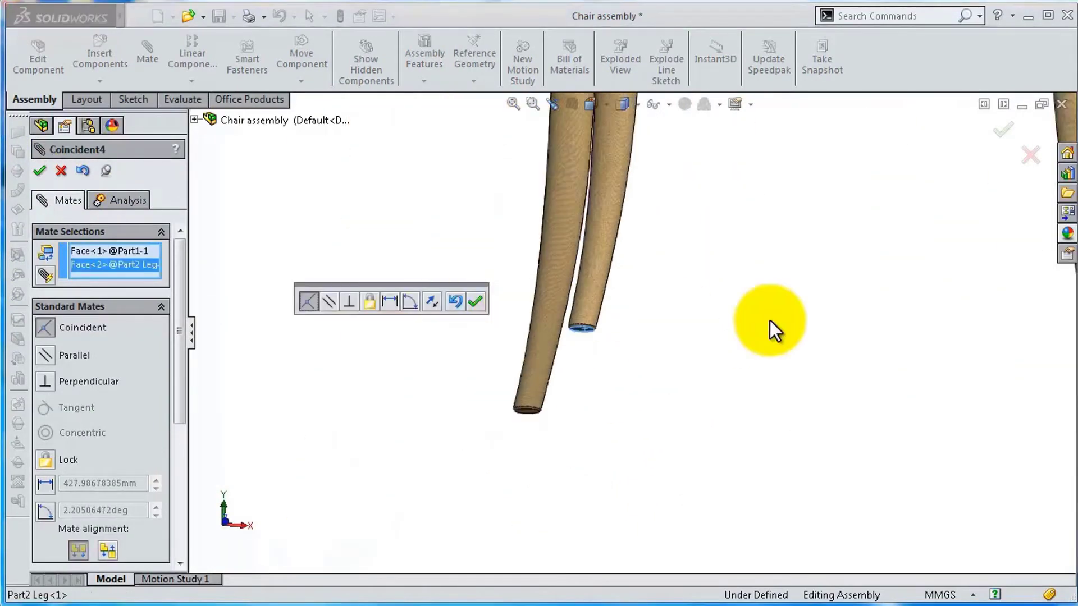
click(476, 302)
- Orbit around the chair and inspect the backrest's tangent mate
middle_drag(811, 231, 638, 181)
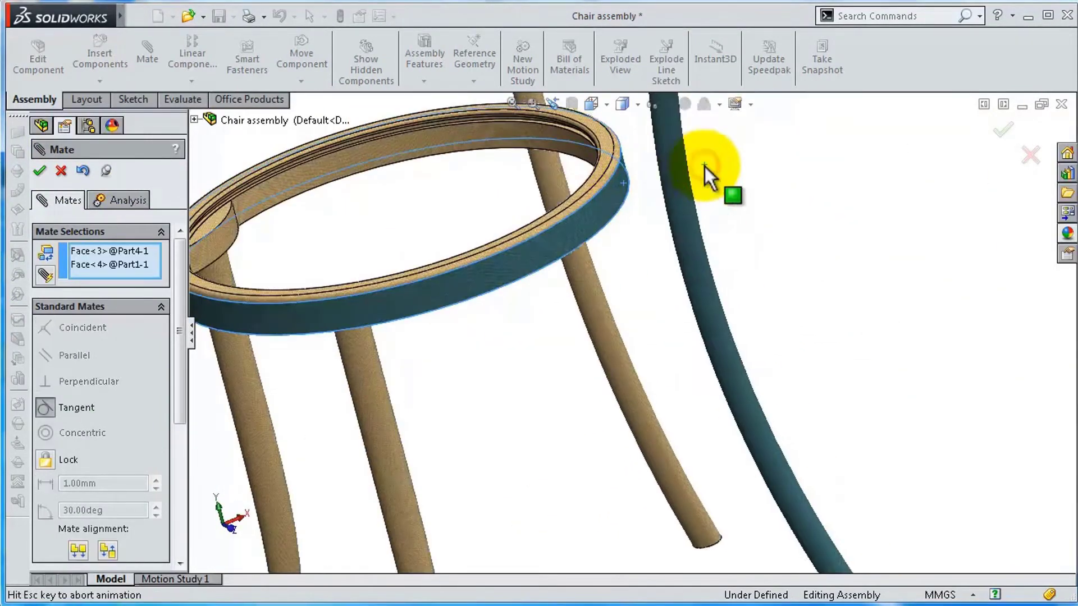
middle_drag(807, 179, 578, 313)
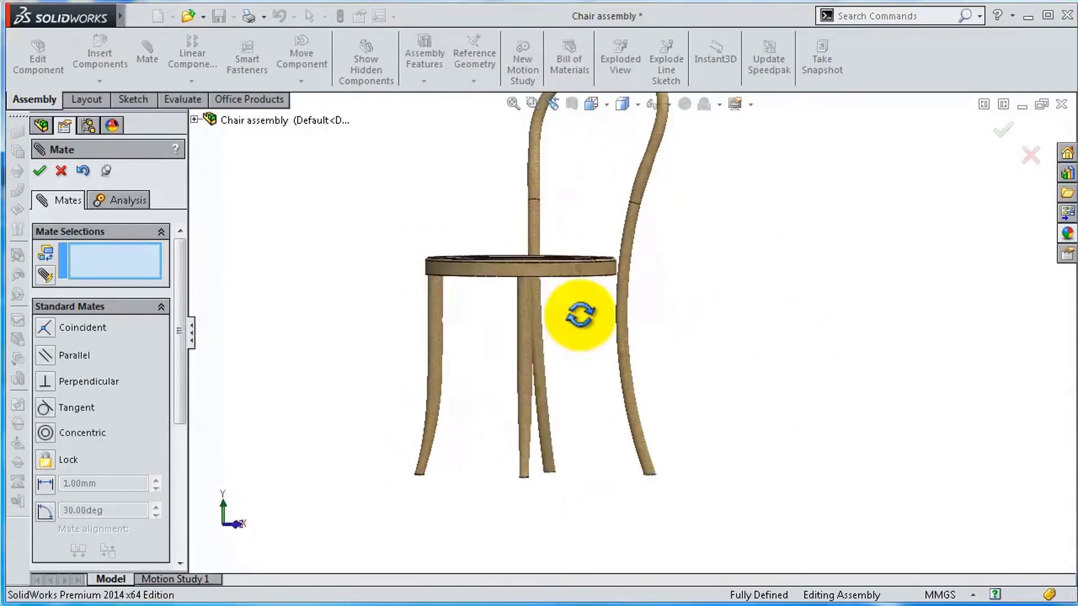
key(Escape)
middle_drag(780, 303, 649, 428)
scroll(180, 528, down, 3)
click(38, 513)
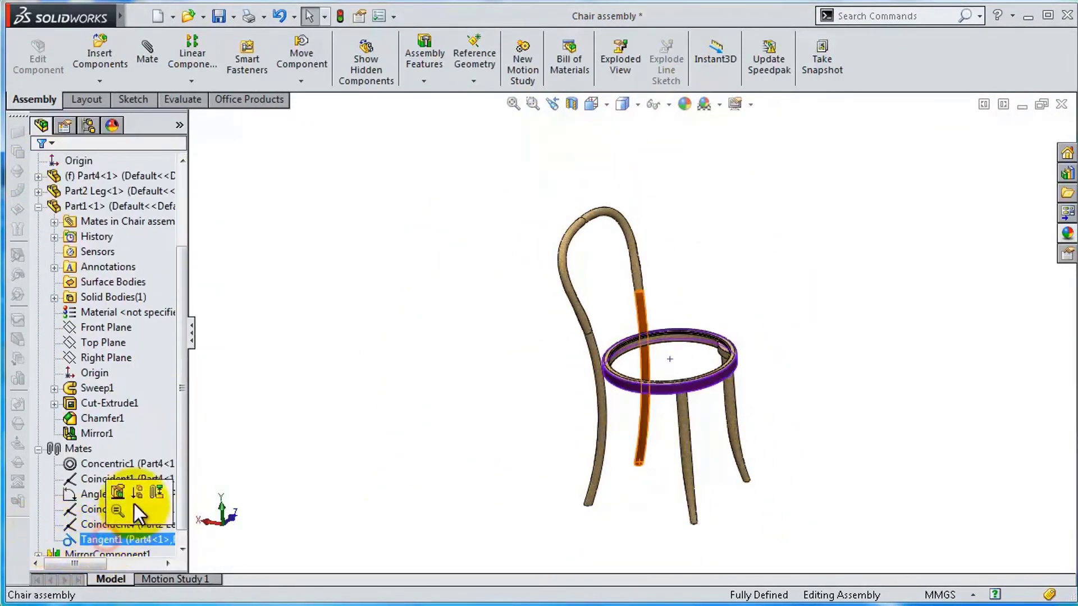
middle_drag(348, 460, 470, 406)
- Select the backrest Front Plane and the Right Plane for a distance mate
click(106, 327)
middle_drag(360, 393, 447, 402)
scroll(178, 241, up, 3)
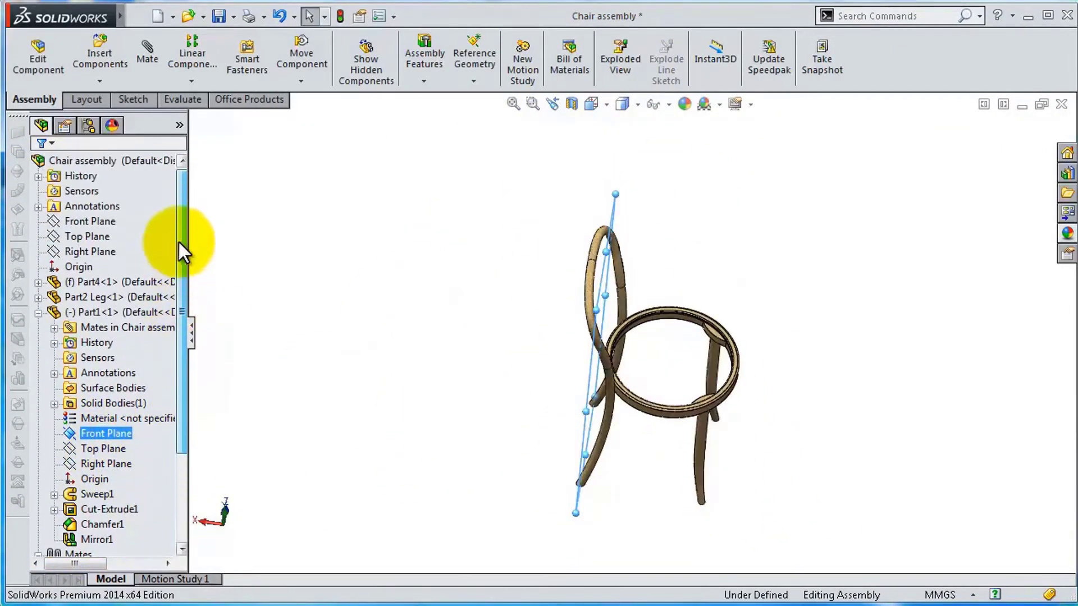
click(120, 230)
middle_drag(492, 304, 532, 321)
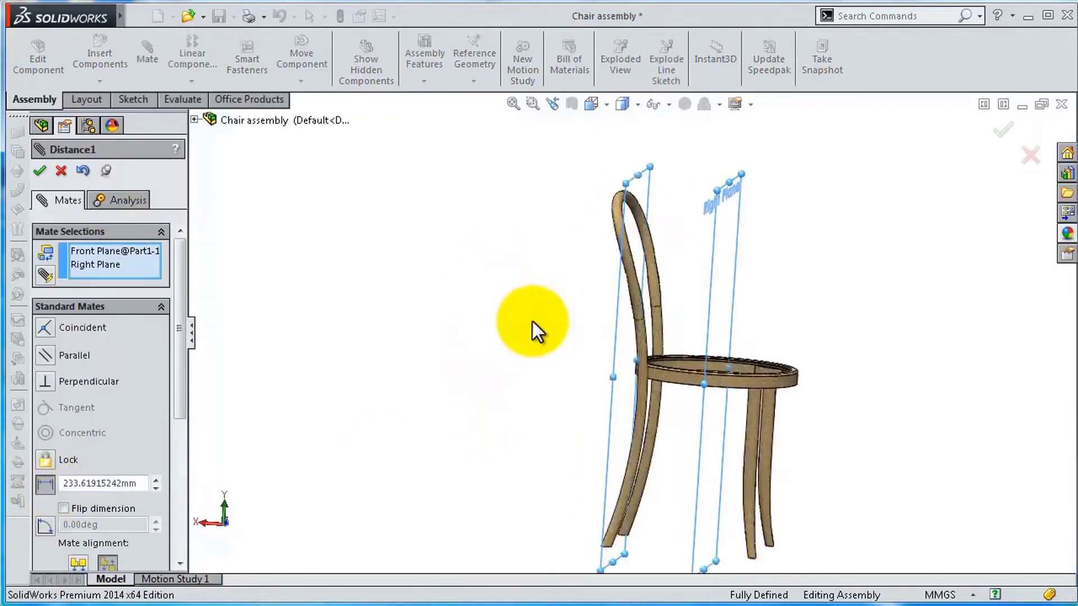
scroll(669, 420, down, 5)
mouse_move(669, 420)
middle_down()
mouse_move(465, 393)
mouse_move(426, 365)
middle_up()
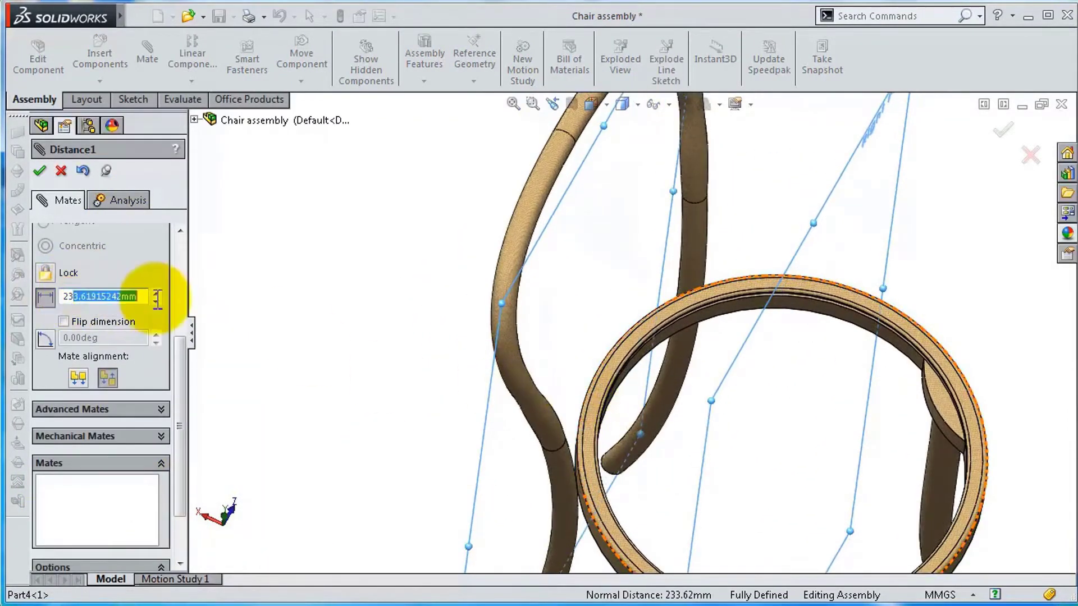
- Set the backrest distance mate to 230 mm and confirm it
text(0)
key(Return)
scroll(607, 457, down, 5)
click(70, 296)
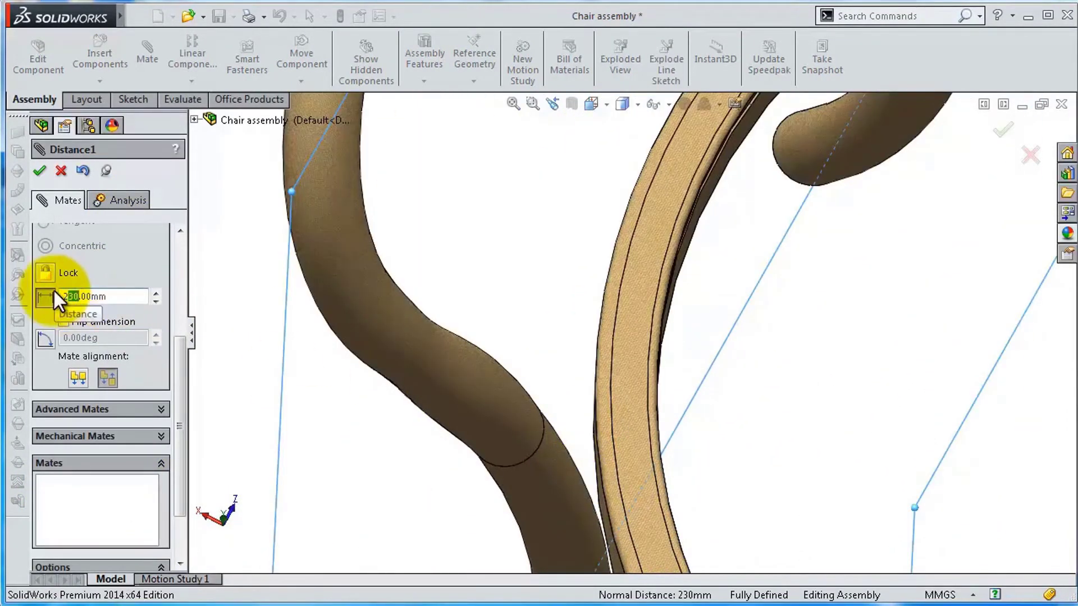
key(Return)
key(Return)
scroll(607, 378, up, 5)
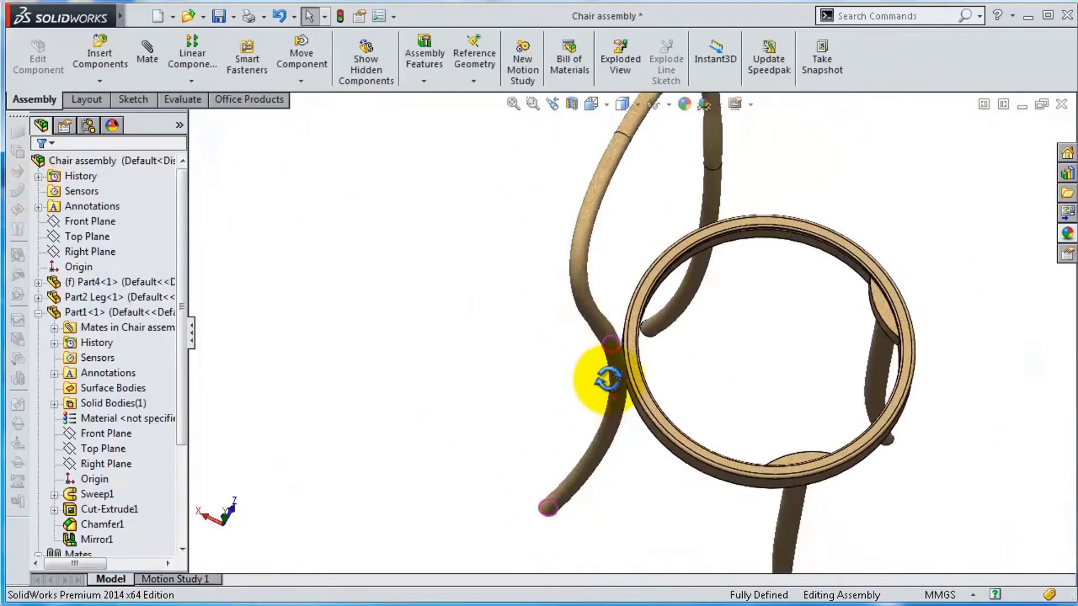
mouse_move(607, 378)
middle_down()
mouse_move(553, 355)
mouse_move(741, 399)
middle_up()
- Insert the inner backrest piece beside the chair and rotate it into orientation
click(99, 56)
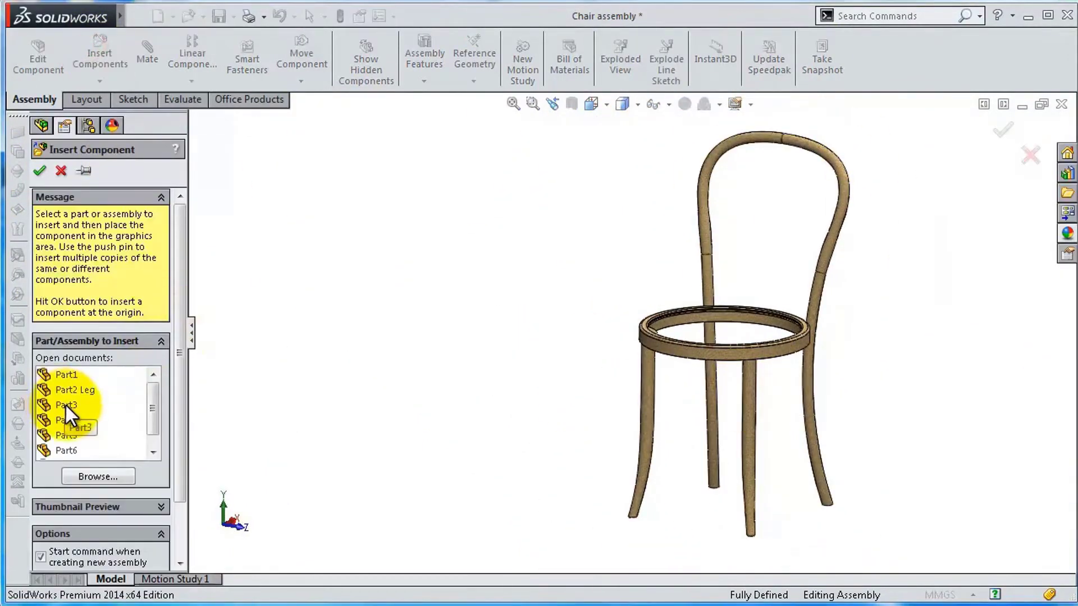
click(368, 329)
middle_drag(497, 324, 508, 371)
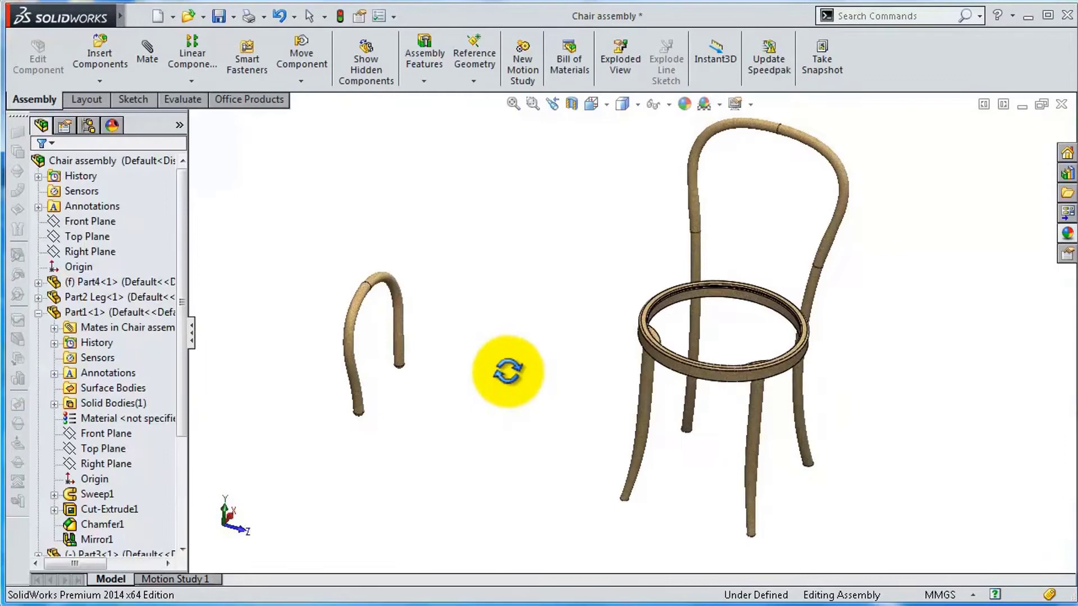
click(304, 83)
drag(385, 354, 253, 414)
click(39, 168)
- Align the inner piece's side plane coincident with the assembly's front plane
click(38, 313)
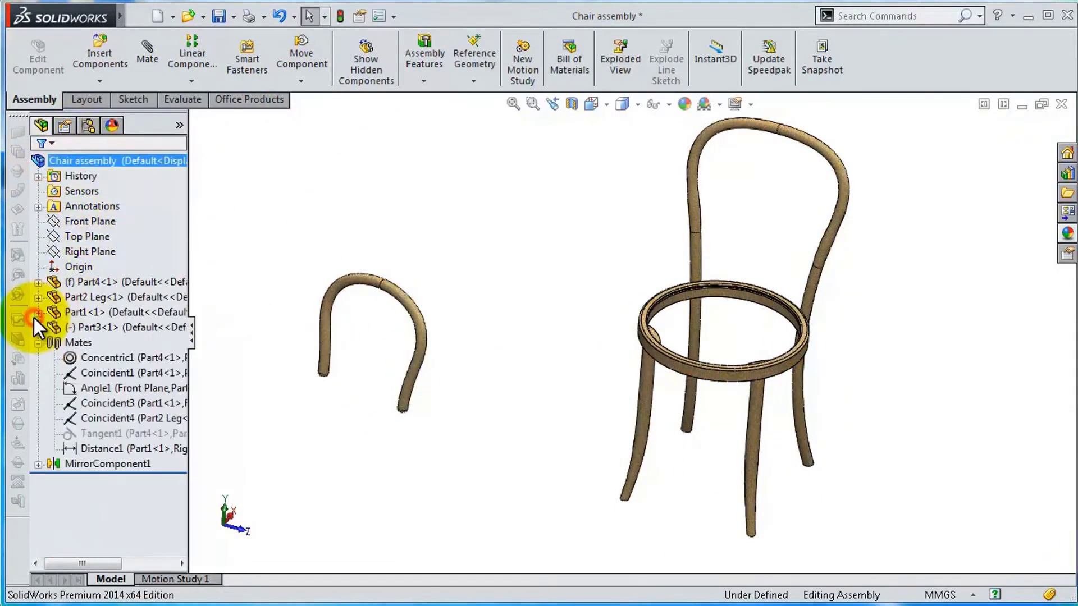
ctrl+click(100, 225)
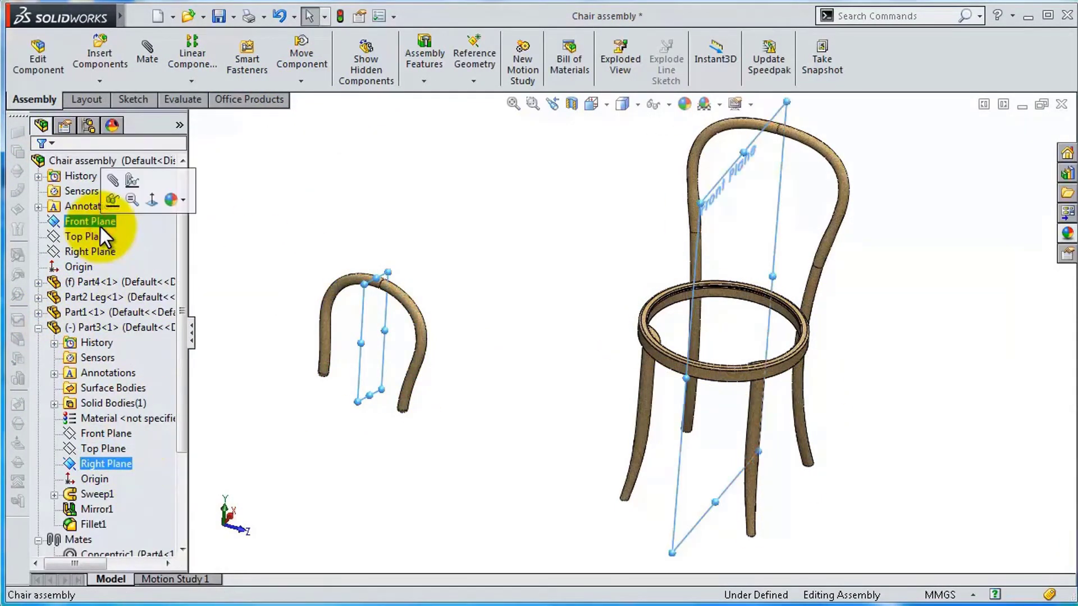
click(107, 179)
click(669, 406)
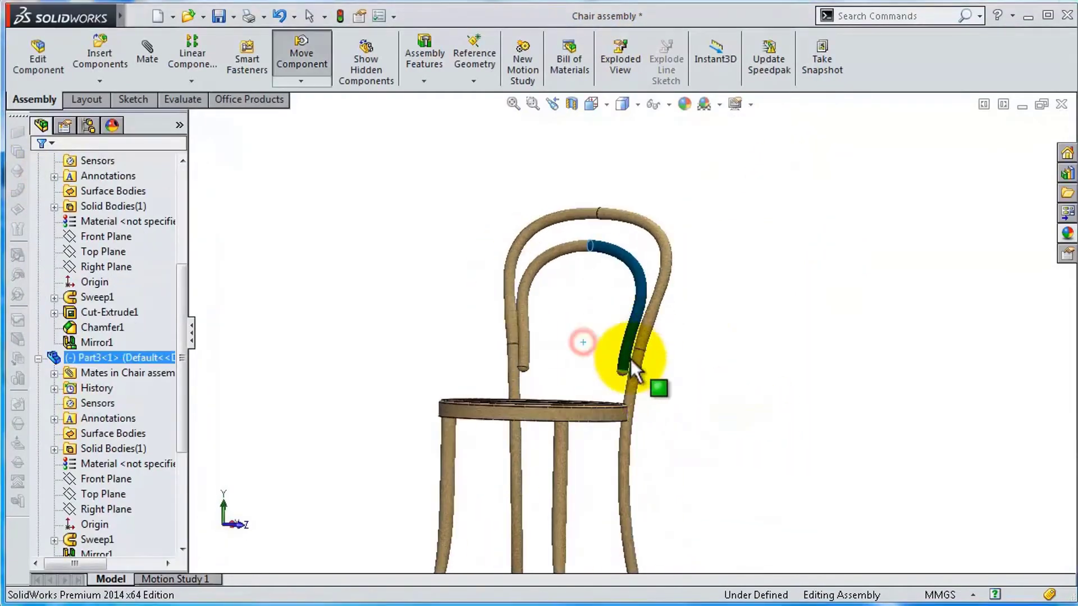
drag(631, 359, 624, 375)
- Set a 10 mm distance between the inner piece's top plane and the assembly top plane
scroll(140, 281, up, 1)
ctrl+click(87, 236)
click(126, 205)
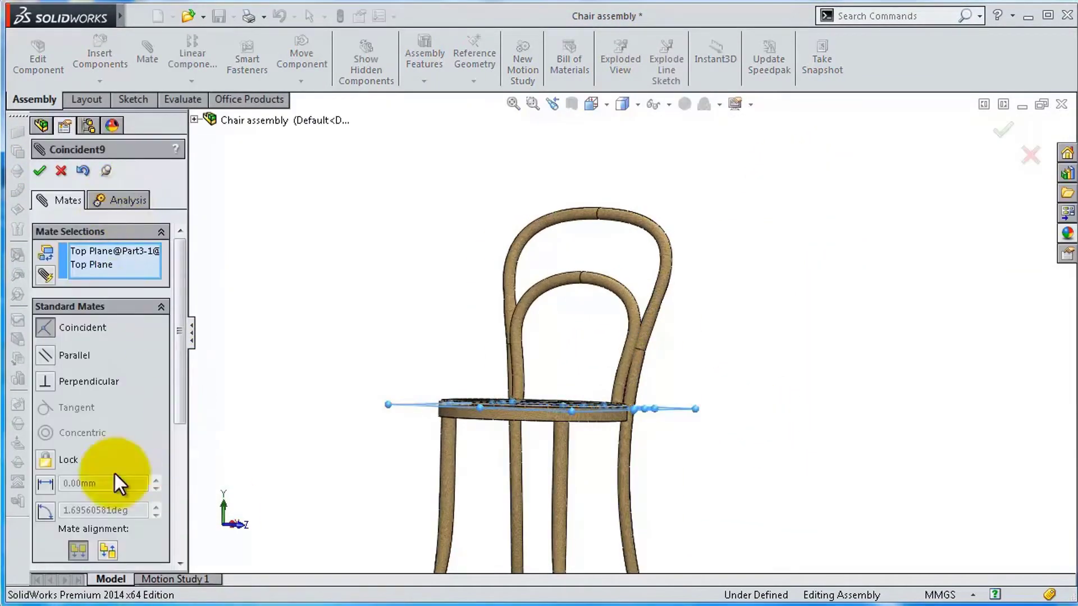
click(155, 478)
scroll(630, 413, up, 5)
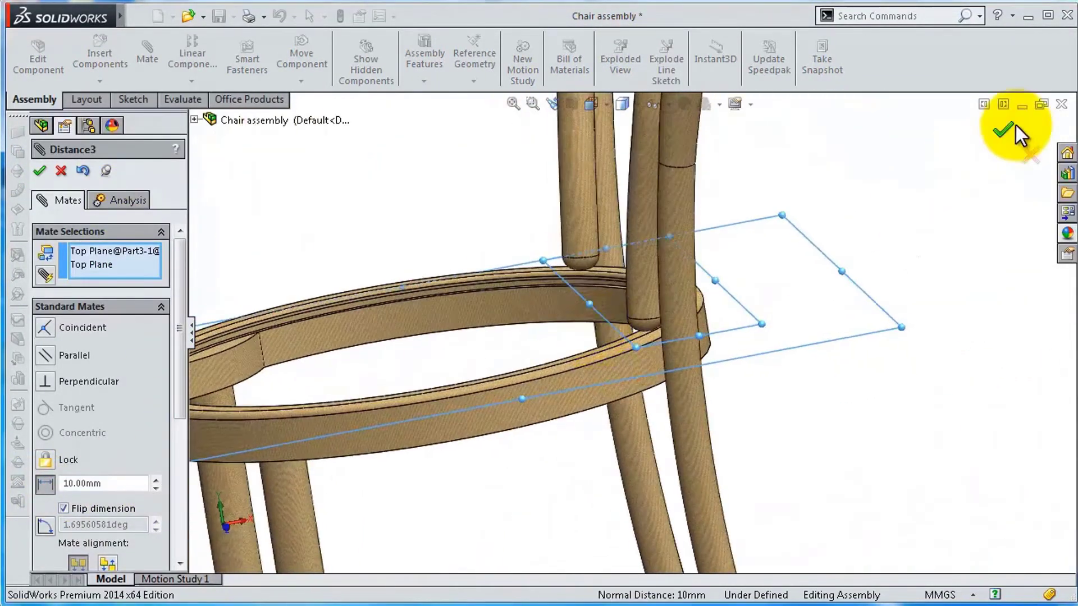
click(40, 171)
scroll(601, 274, down, 5)
- Select the inner backrest piece and switch to a side view of the chair
click(619, 337)
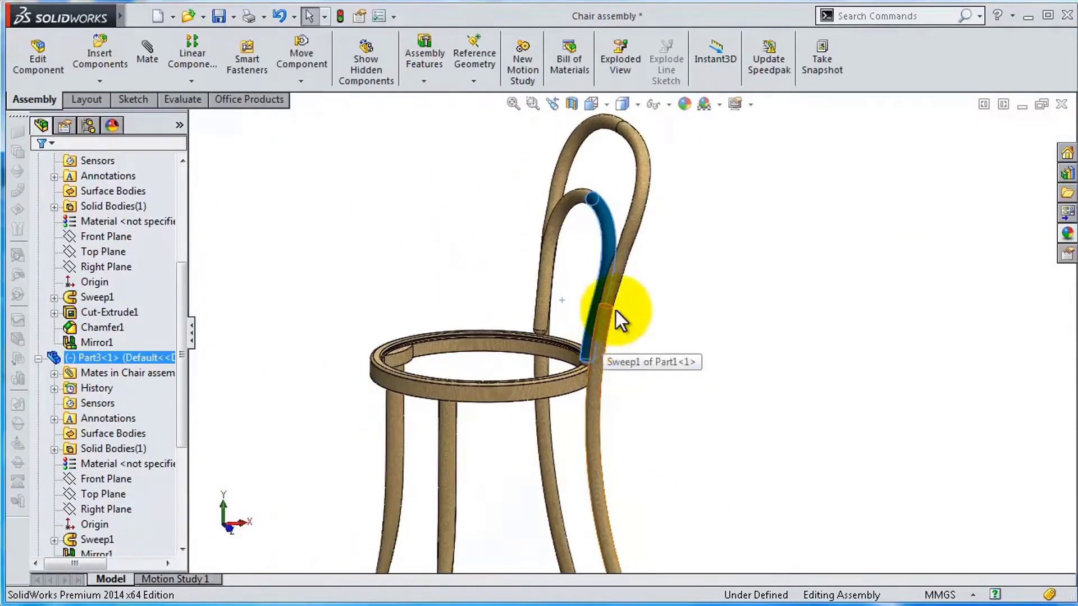
click(591, 104)
click(614, 167)
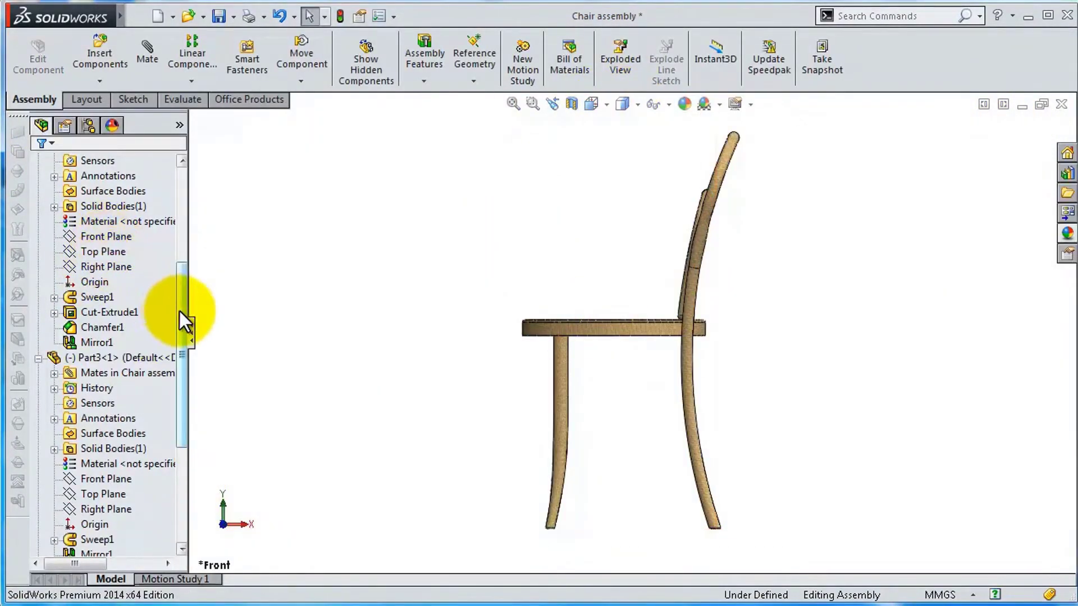
drag(185, 323, 185, 341)
click(132, 300)
- Space the inner piece's front plane 63.5 mm from the outer back's front plane
click(104, 419)
drag(186, 440, 187, 366)
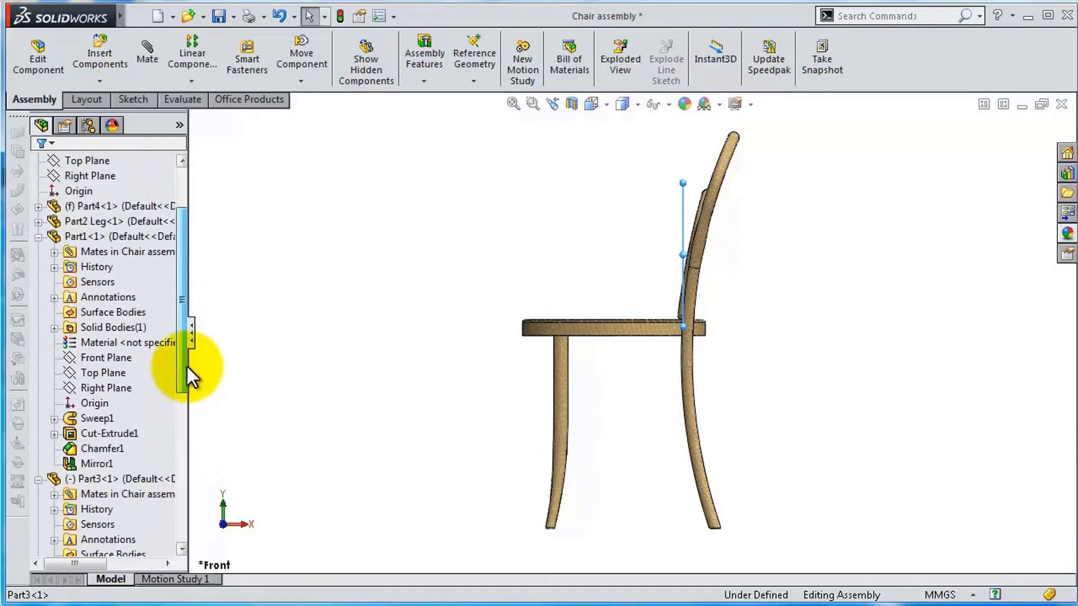
ctrl+click(109, 357)
click(149, 345)
click(91, 304)
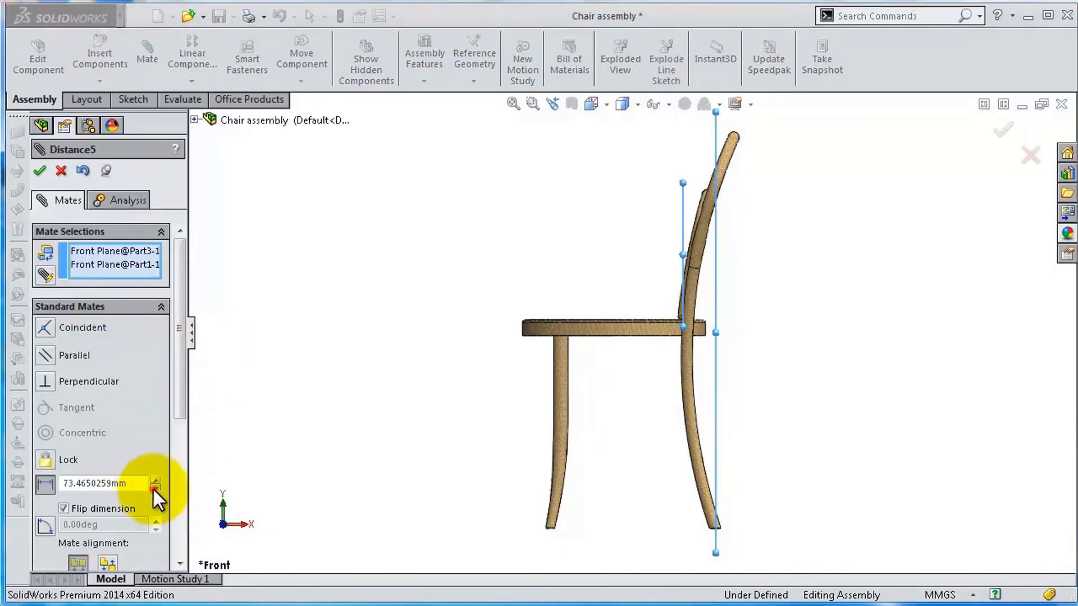
text(0)
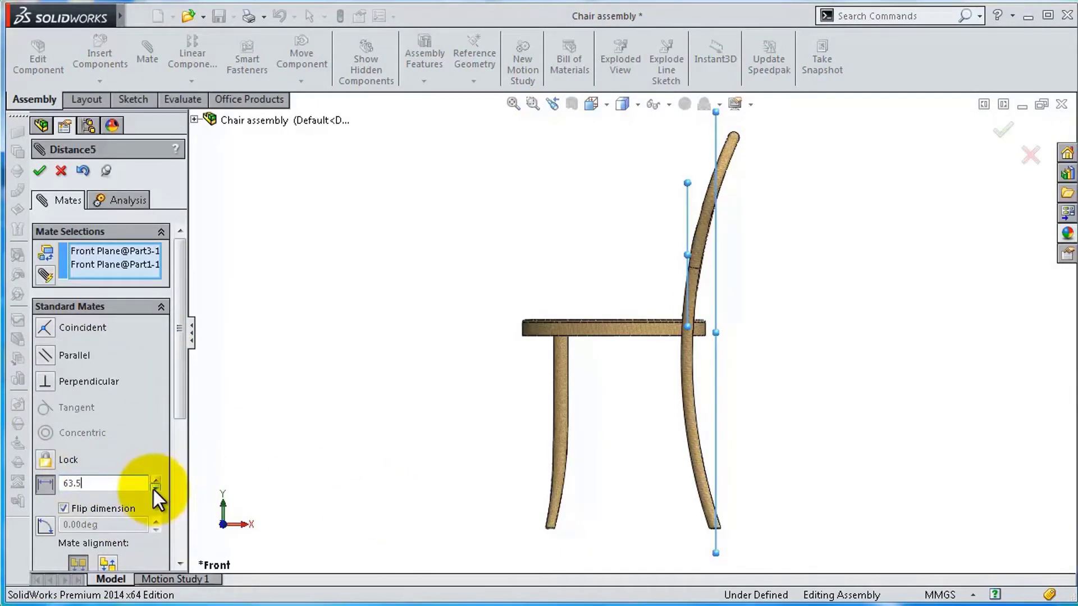
key(Return)
key(Return)
middle_drag(737, 307, 825, 340)
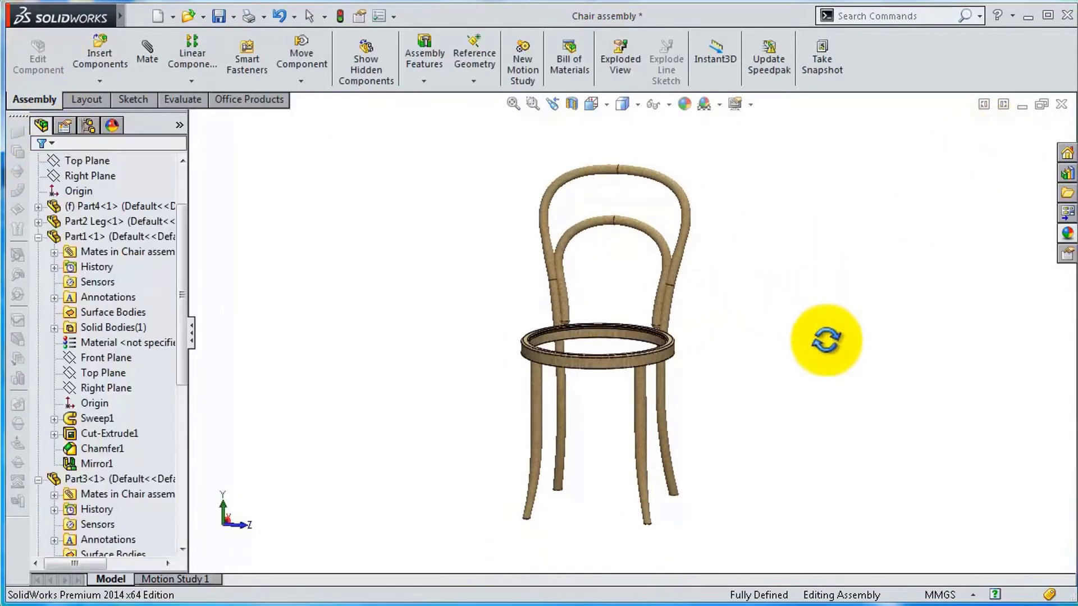
- Insert the round seat panel and make its edge concentric with the seat ring
click(96, 51)
click(454, 406)
scroll(595, 347, up, 5)
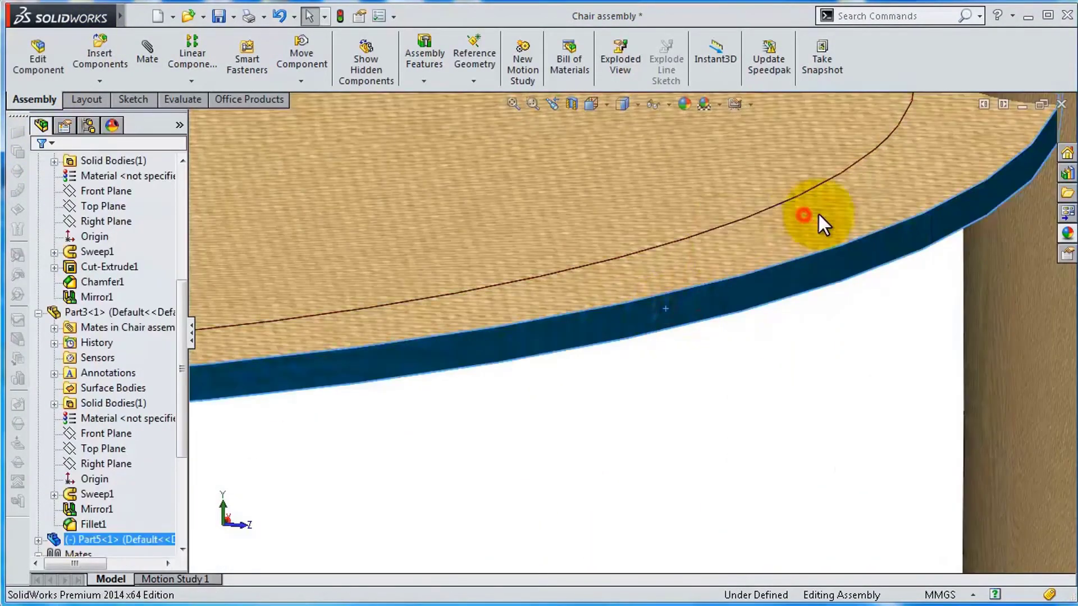
click(817, 212)
scroll(826, 224, down, 5)
ctrl+click(838, 234)
key(Return)
- Mate a seat panel face coincident with the ring to finish seating it
click(810, 328)
middle_drag(481, 188, 618, 253)
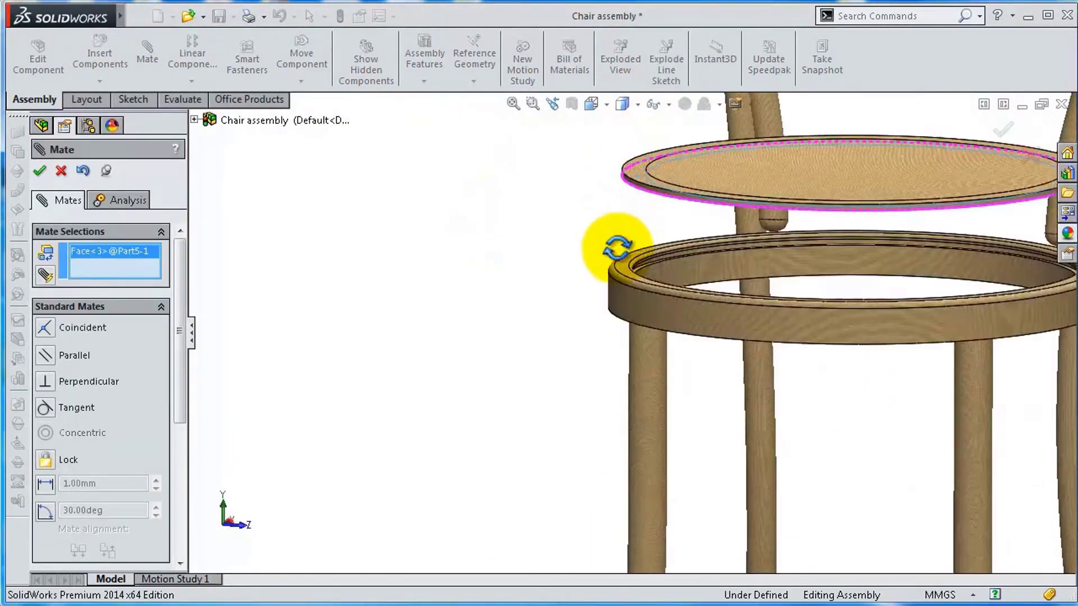
scroll(626, 460, up, 5)
scroll(818, 493, down, 5)
scroll(848, 525, down, 3)
key(ctrl+1)
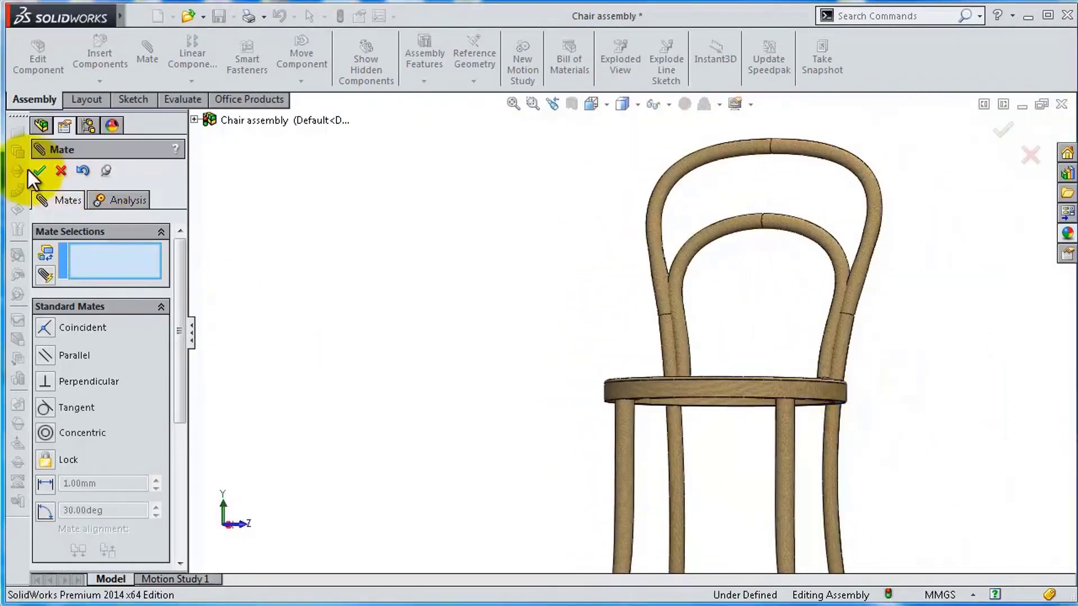
click(34, 171)
- Insert the lower leg ring and place it beside the chair
click(66, 450)
click(432, 397)
middle_drag(861, 250, 534, 452)
scroll(518, 433, up, 2)
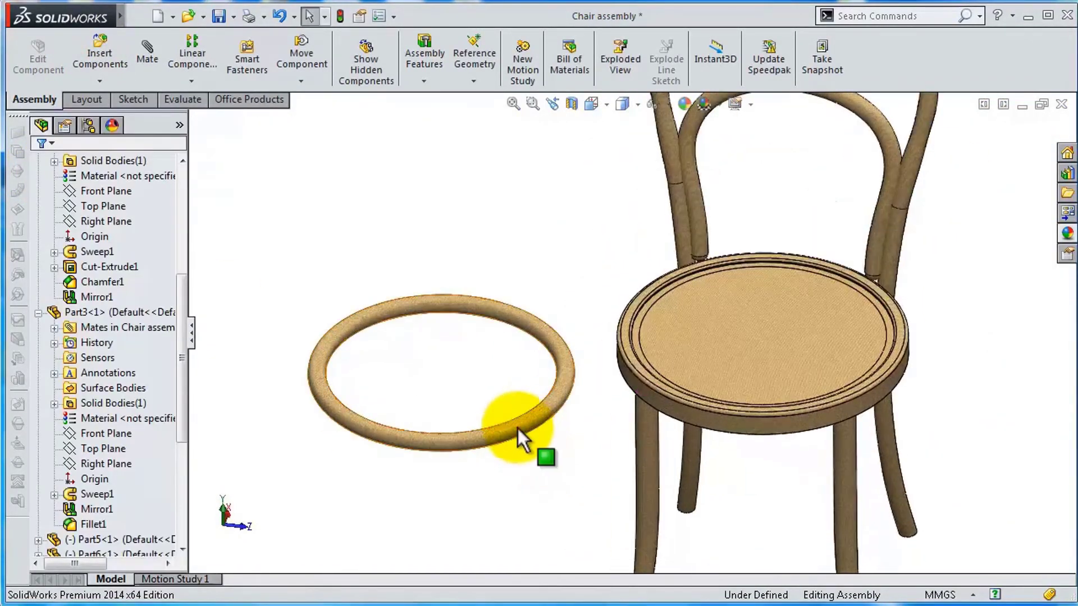
alt+drag(518, 433, 683, 415)
key(Escape)
key(Escape)
scroll(37, 418, down, 3)
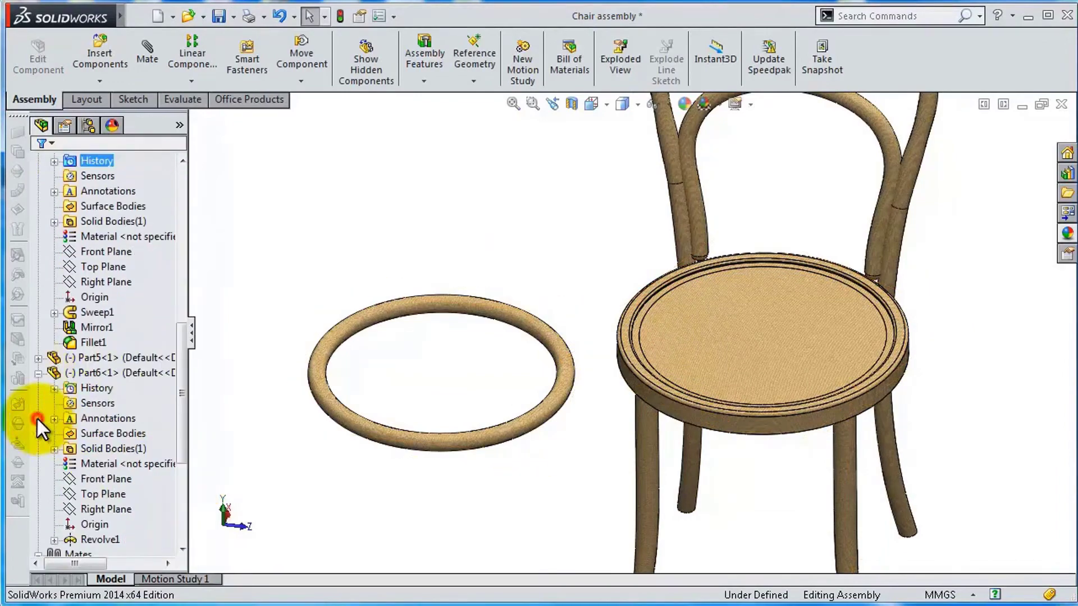
- Align the lower ring's front plane with the assembly's front plane
click(130, 485)
scroll(135, 337, up, 10)
ctrl+click(90, 221)
click(119, 174)
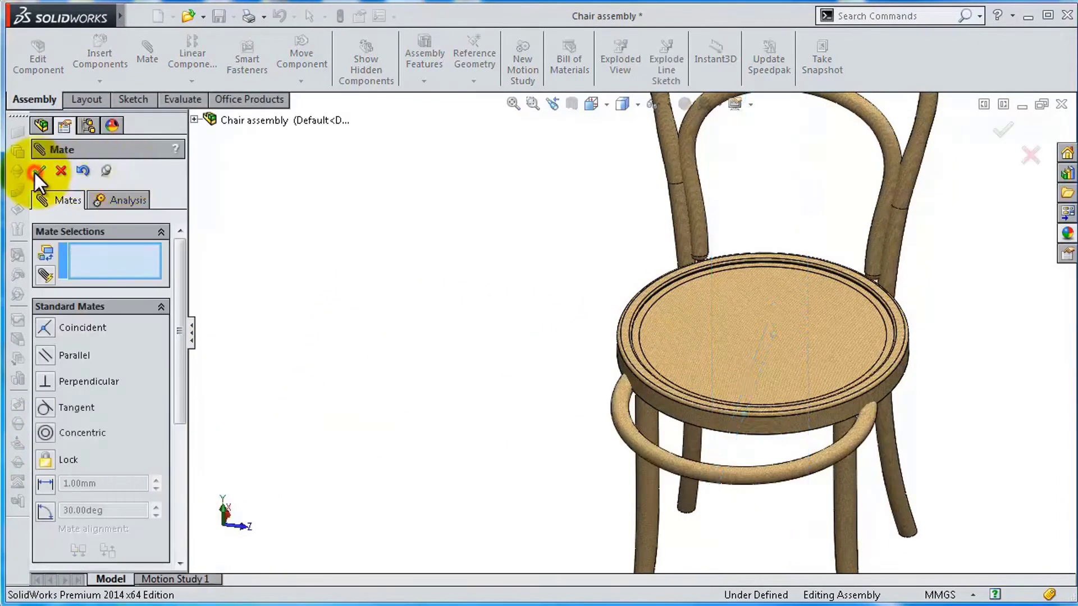
click(34, 171)
middle_drag(674, 326, 866, 326)
- Drag the lower ring along the legs into position between them
click(866, 327)
scroll(775, 318, up, 3)
scroll(722, 277, up, 3)
middle_drag(722, 277, 837, 272)
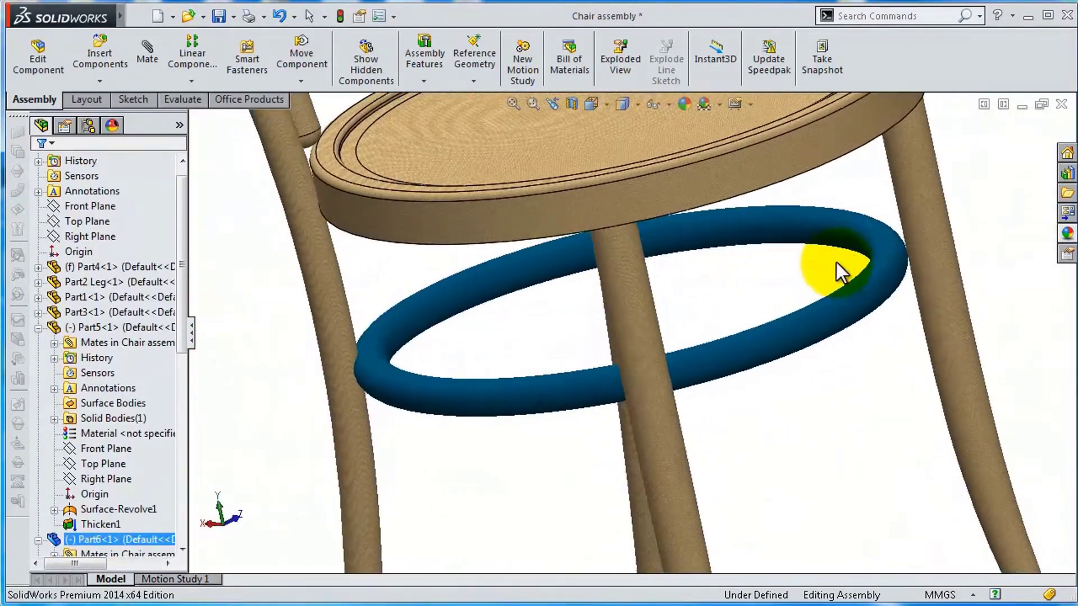
drag(837, 271, 429, 310)
middle_drag(429, 310, 585, 293)
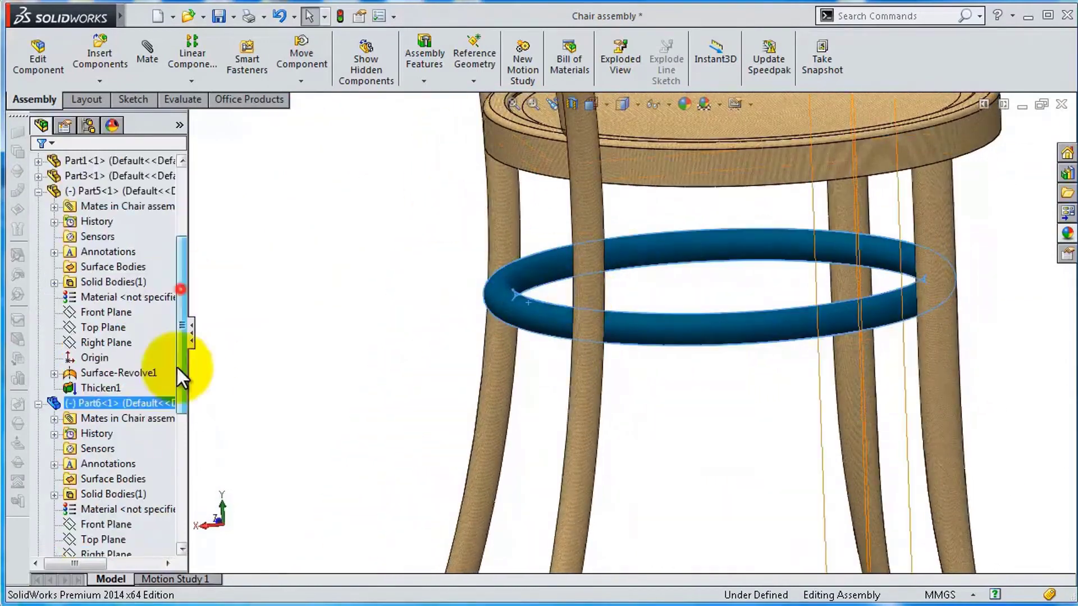
drag(181, 265, 181, 385)
- Add a distance mate between the ring's top plane and the assembly top plane
click(101, 419)
drag(182, 305, 189, 174)
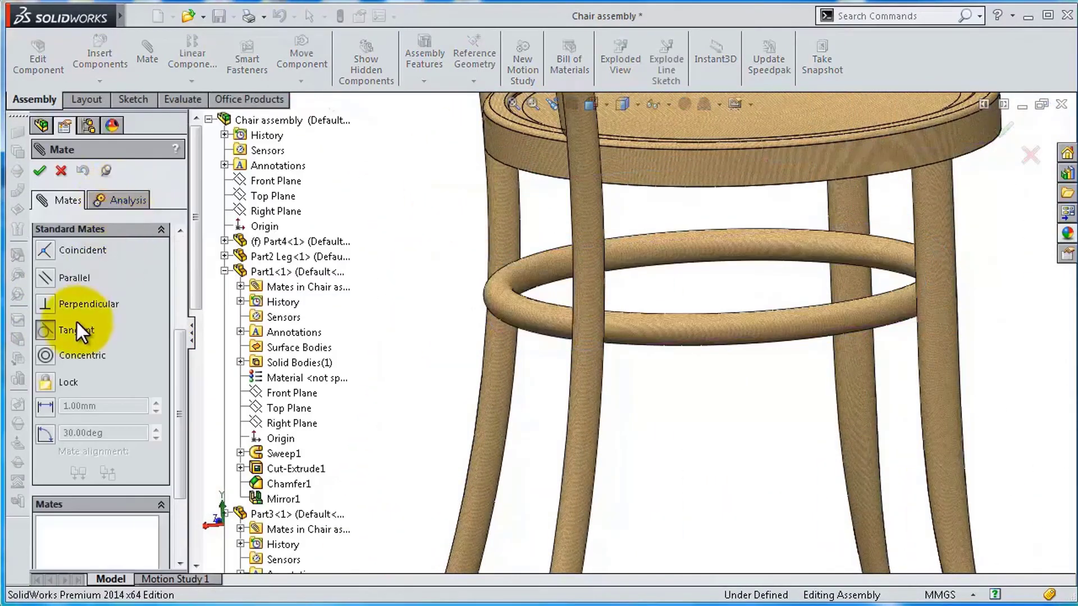
click(60, 170)
drag(178, 268, 179, 388)
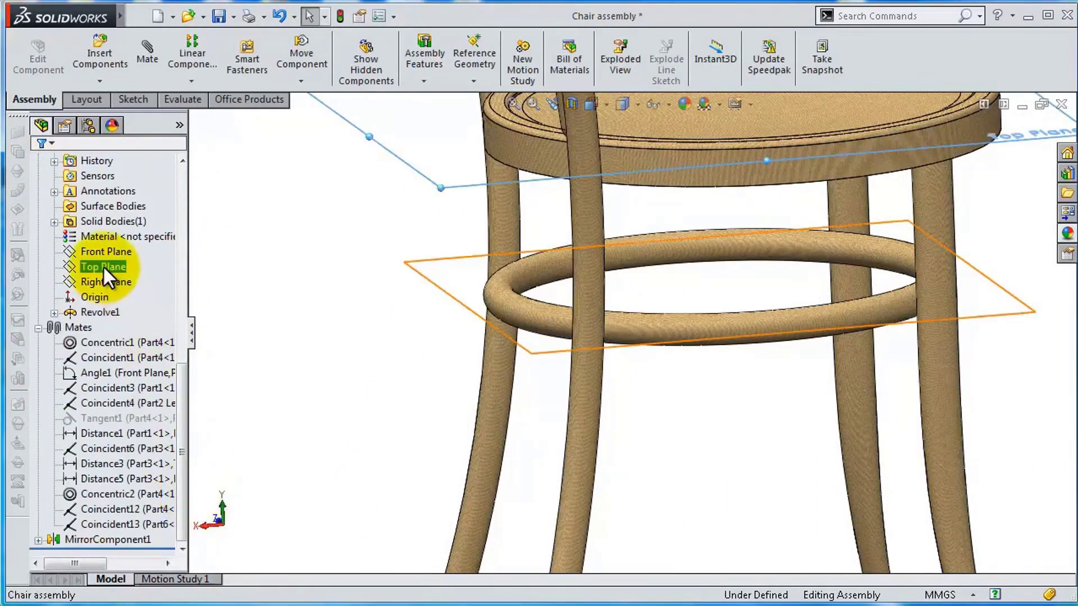
click(103, 267)
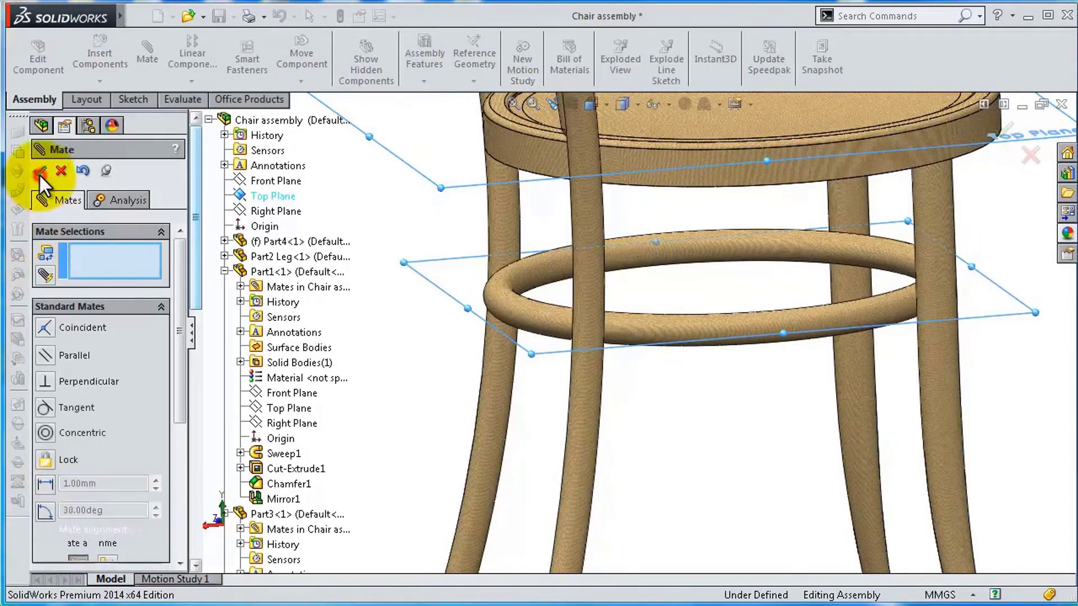
click(39, 173)
key(f)
mouse_move(643, 426)
middle_down()
mouse_move(661, 427)
mouse_move(674, 296)
mouse_move(320, 361)
mouse_move(609, 436)
middle_up()
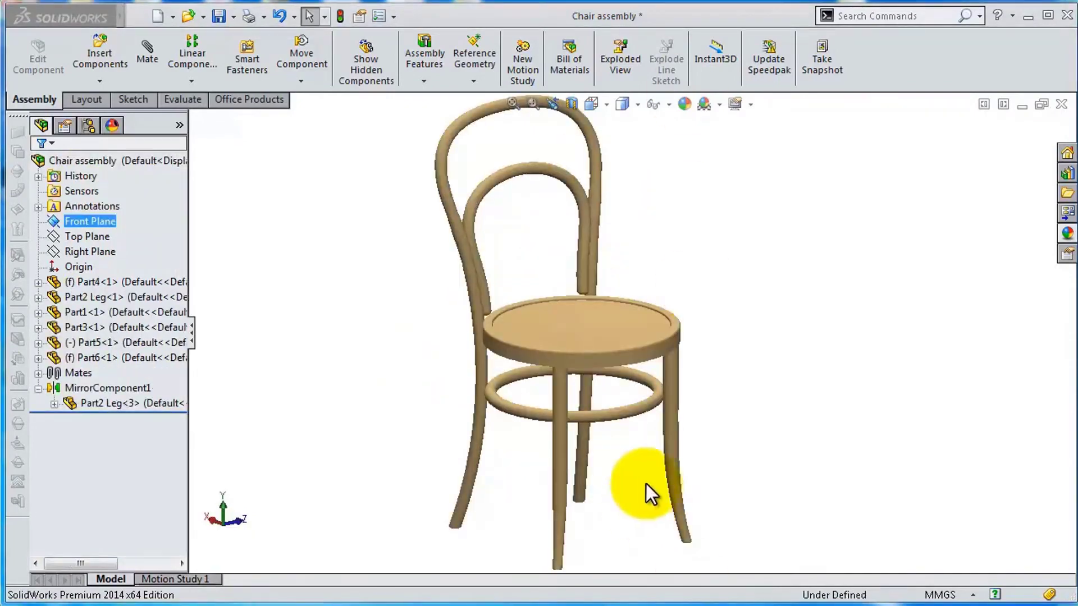
- Orbit the completed chair assembly to inspect its sides
mouse_move(650, 493)
middle_down()
mouse_move(481, 445)
mouse_move(698, 410)
middle_up()
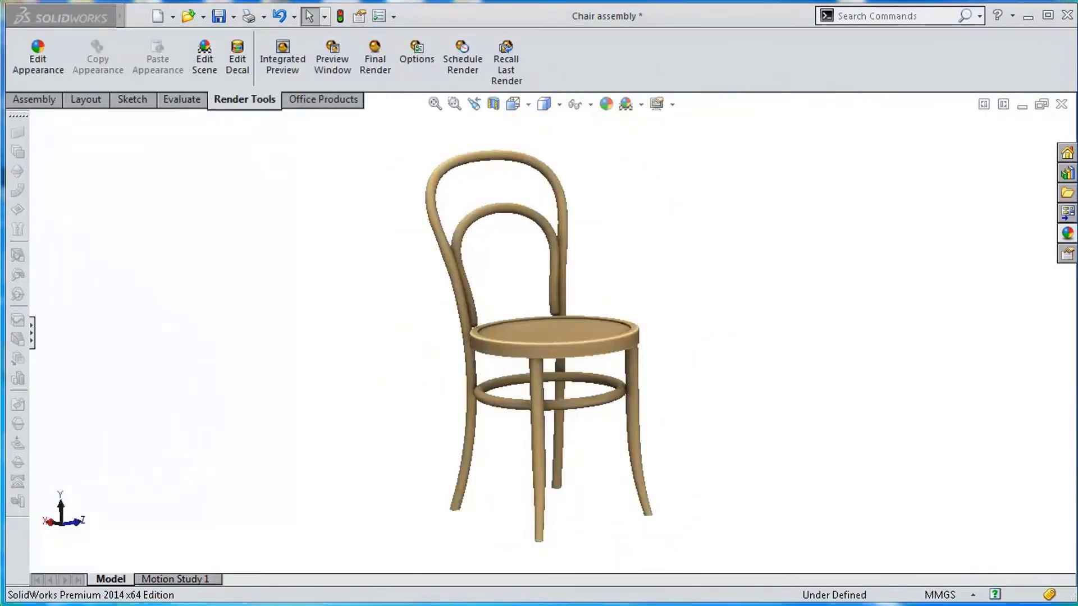